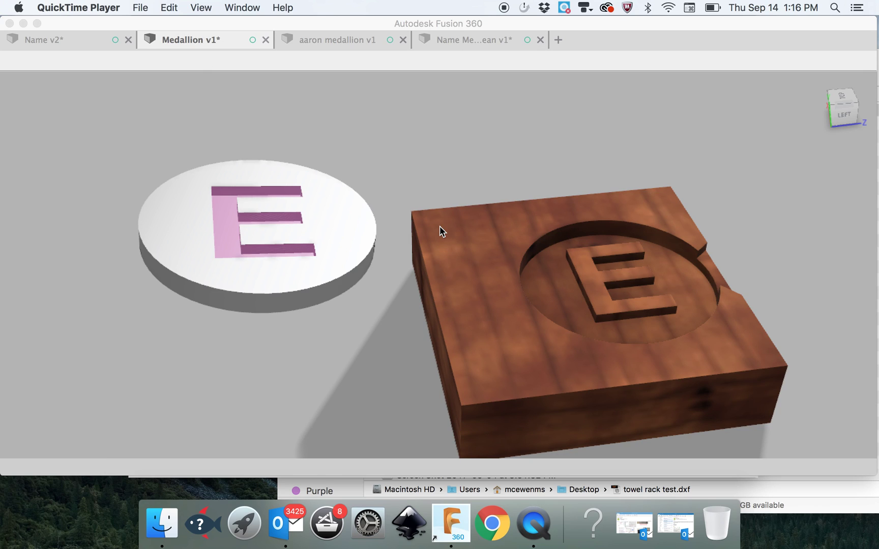
Bring Fusion 360 forward to show the Medallion v1 design in the Render workspace
{"action": "left_click", "coordinate": [393, 196]}
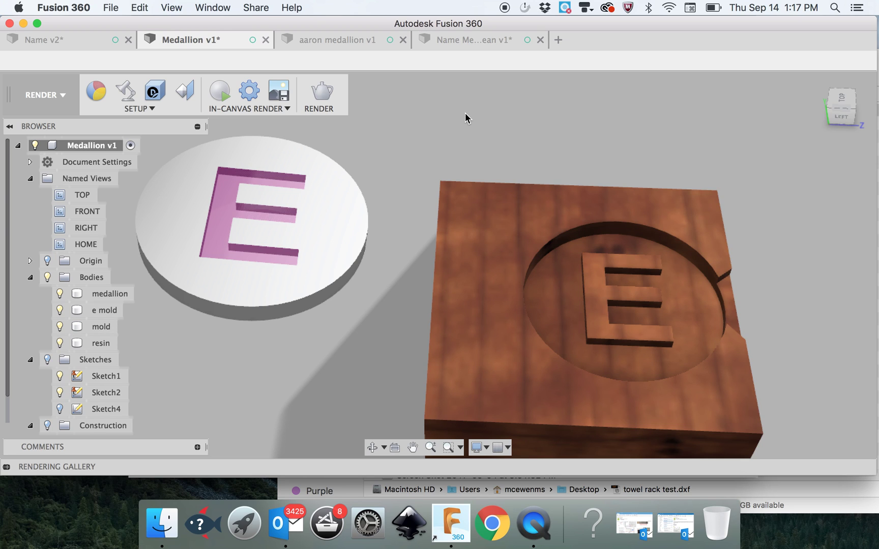
In the blank design, sketch a 40 mm diameter circle centred at the origin on the horizontal plane
{"action": "left_click", "coordinate": [468, 39]}
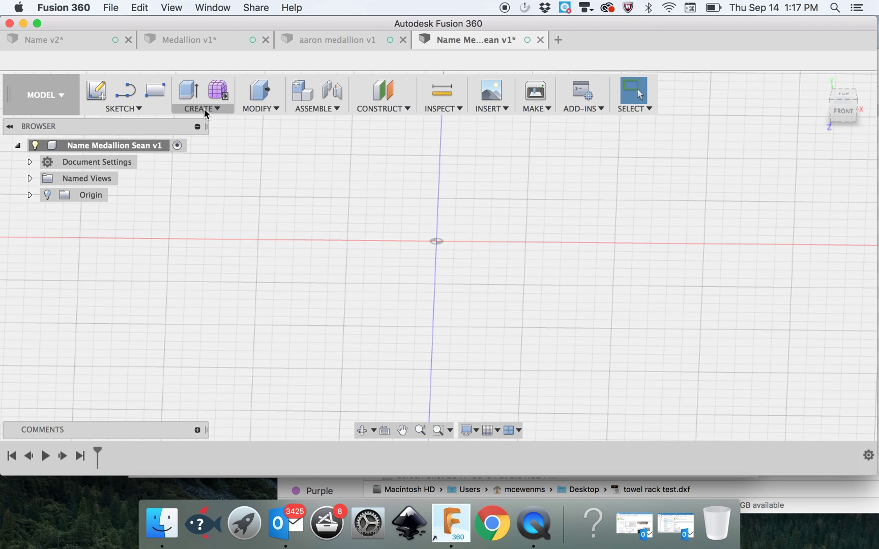
{"action": "left_click", "coordinate": [151, 112]}
{"action": "mouse_move", "coordinate": [112, 169]}
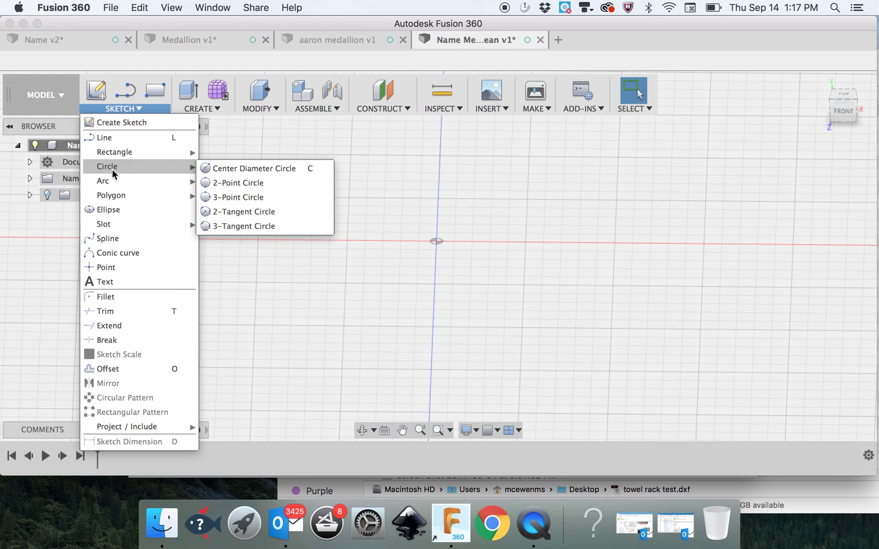
{"action": "left_click", "coordinate": [249, 168]}
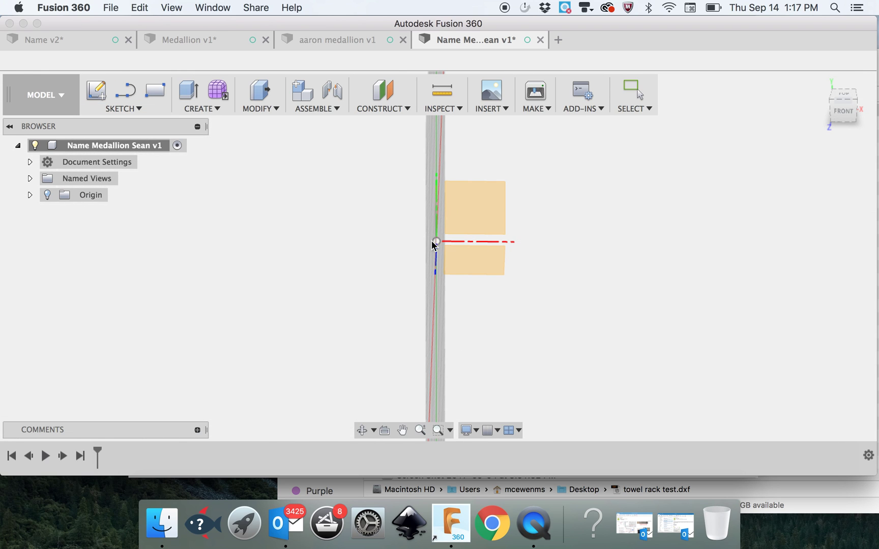
{"action": "left_click", "coordinate": [471, 264]}
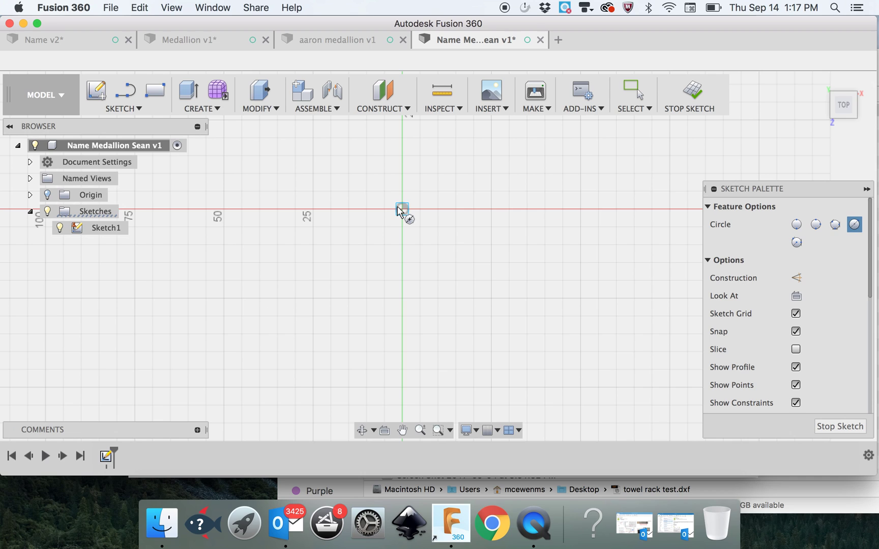
{"action": "left_click", "coordinate": [402, 210]}
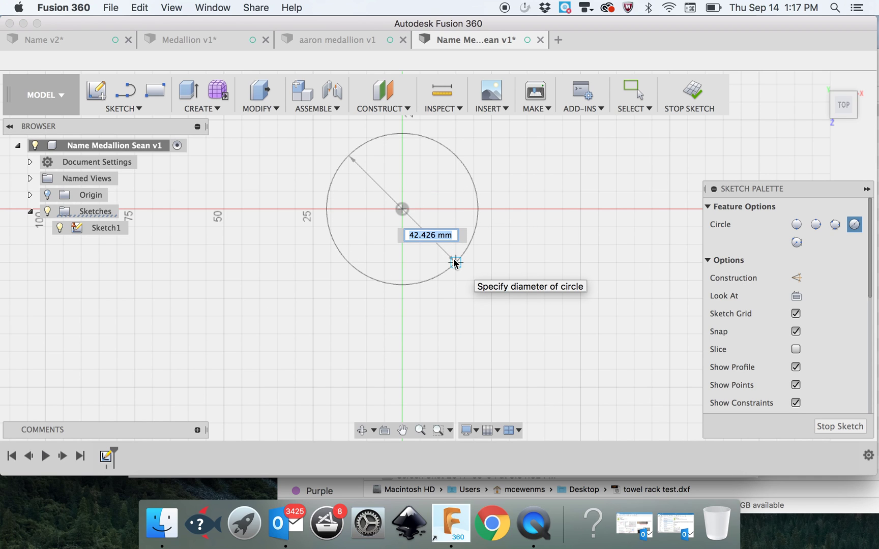
{"action": "type", "text": "40"}
{"action": "key", "text": "Tab"}
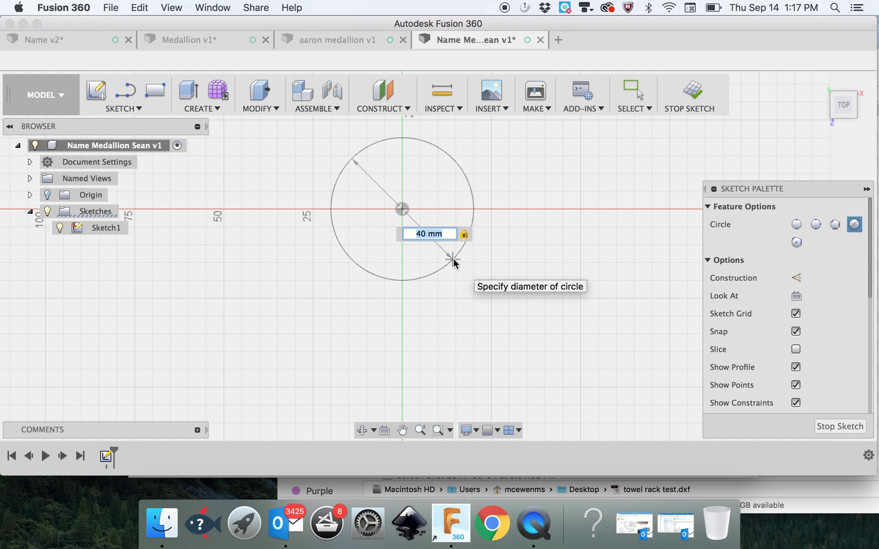
{"action": "key", "text": "Return"}
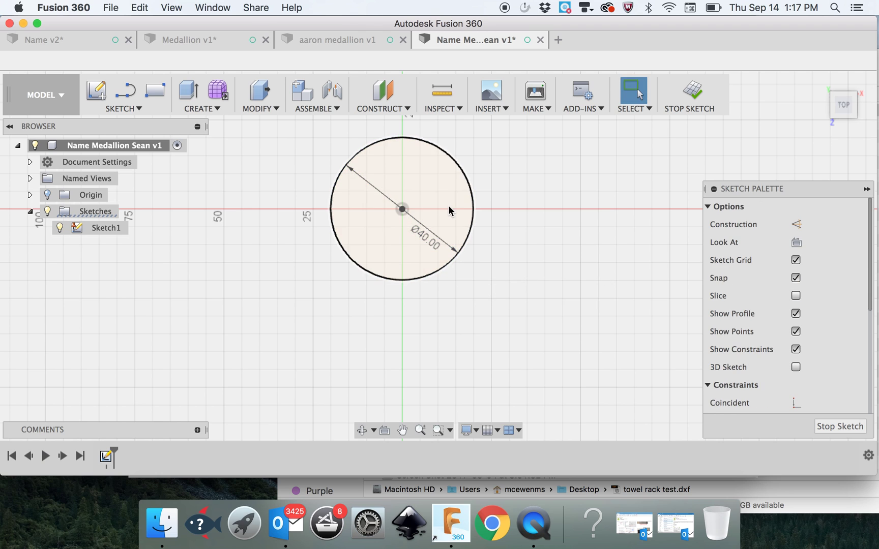
Extrude the circle profile 4 mm into a solid disc
{"action": "scroll", "coordinate": [449, 210], "scroll_direction": "up", "scroll_amount": 5, "text": "shift"}
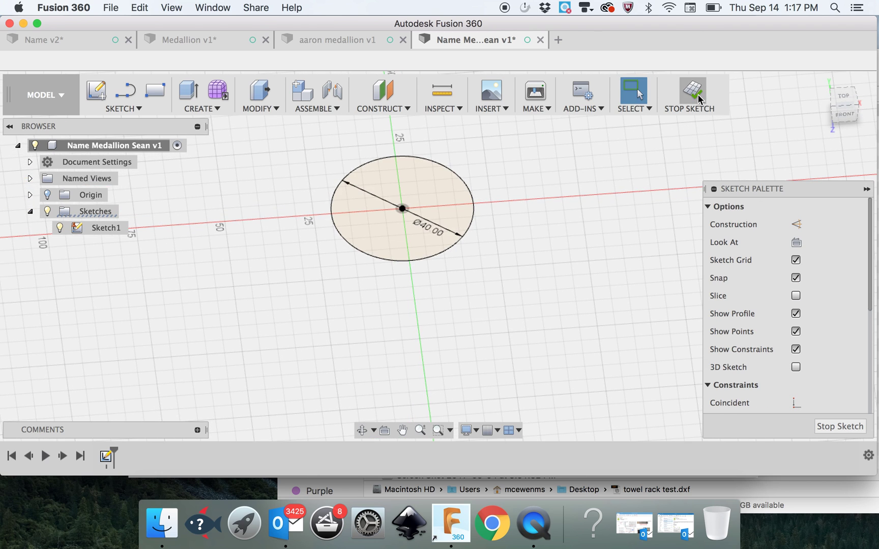
{"action": "left_click", "coordinate": [451, 203]}
{"action": "right_click", "coordinate": [449, 204]}
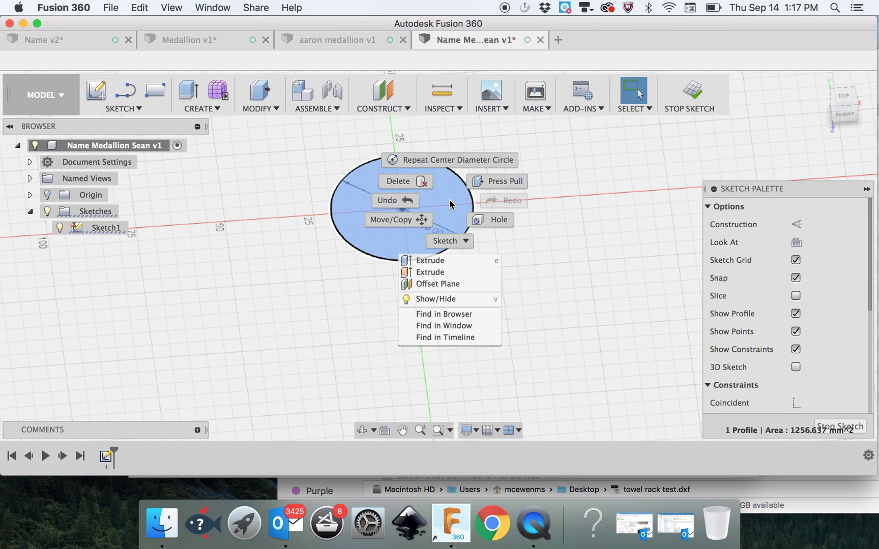
{"action": "left_click", "coordinate": [486, 179]}
{"action": "type", "text": "4"}
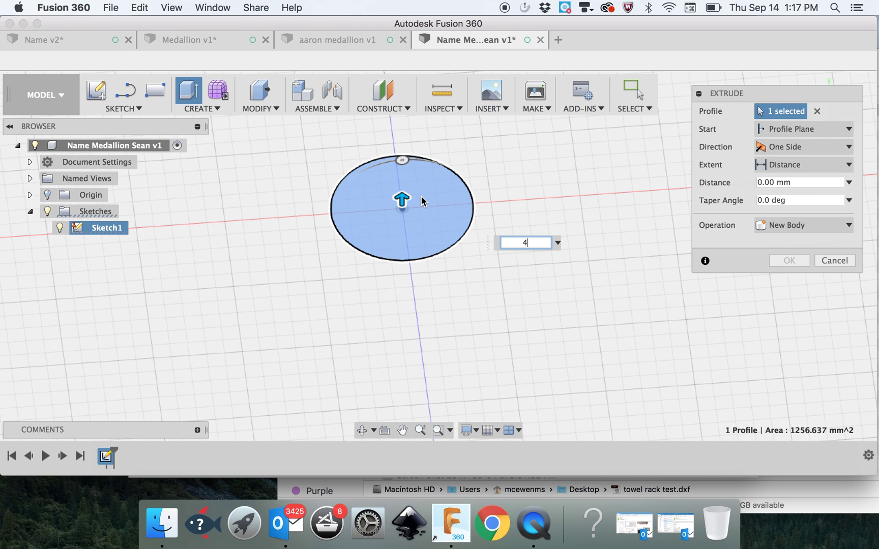
{"action": "key", "text": "Return"}
{"action": "scroll", "coordinate": [511, 262], "scroll_direction": "down", "scroll_amount": 3, "text": "shift"}
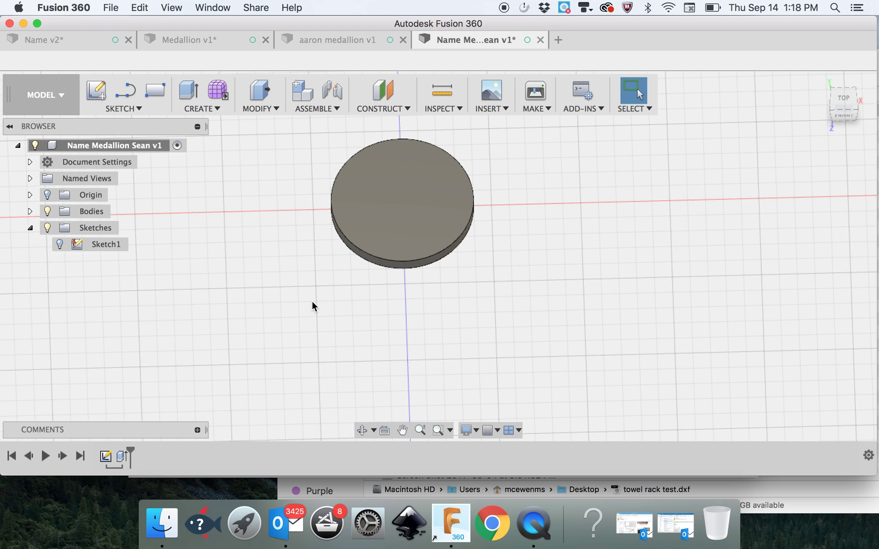
{"action": "left_click", "coordinate": [140, 108]}
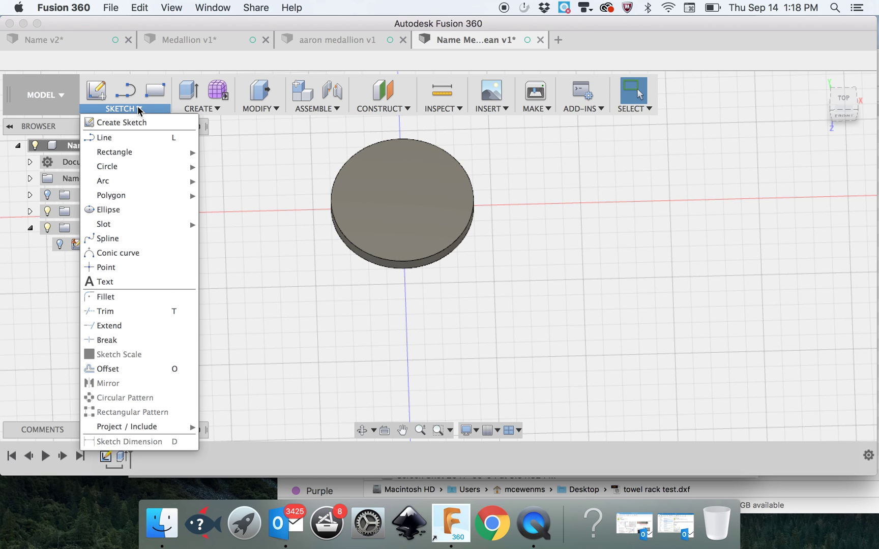
Add bold sketch text 'S', 30 mm tall, on the disc's top face
{"action": "left_click", "coordinate": [113, 282]}
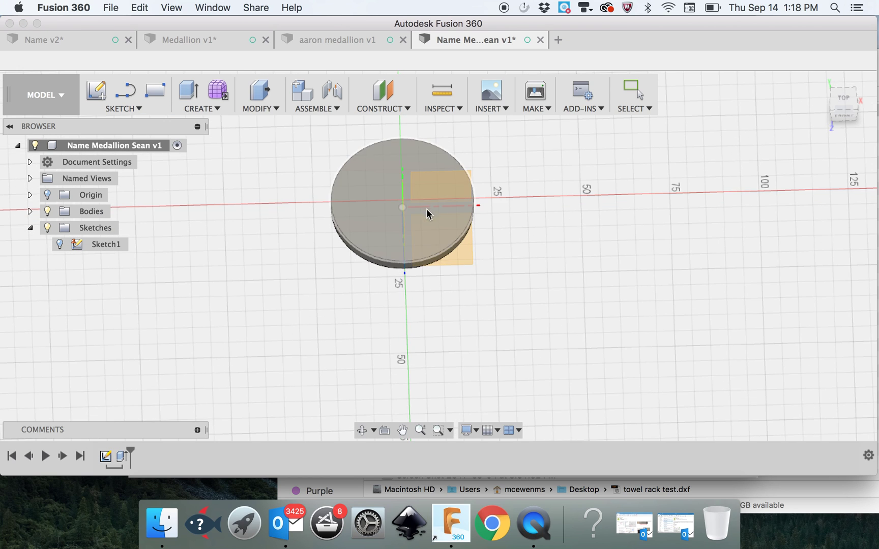
{"action": "left_click", "coordinate": [372, 174]}
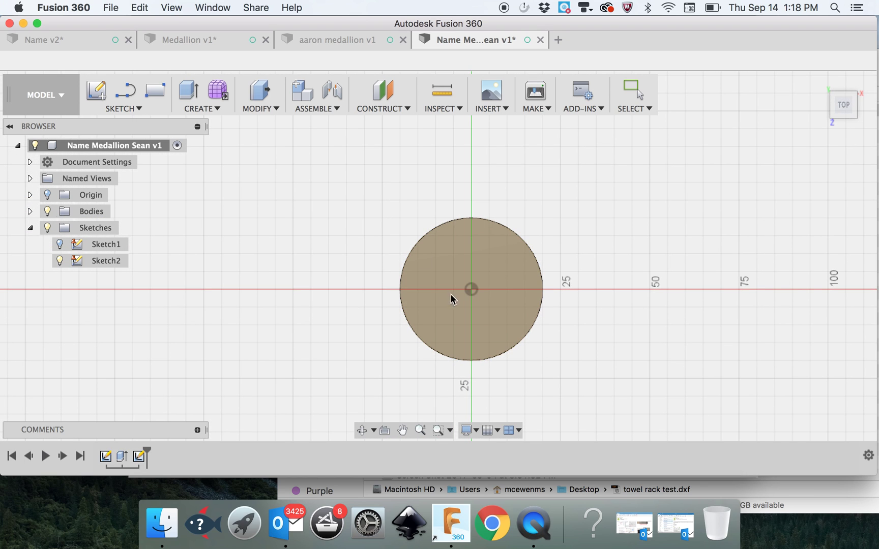
{"action": "left_click", "coordinate": [470, 289]}
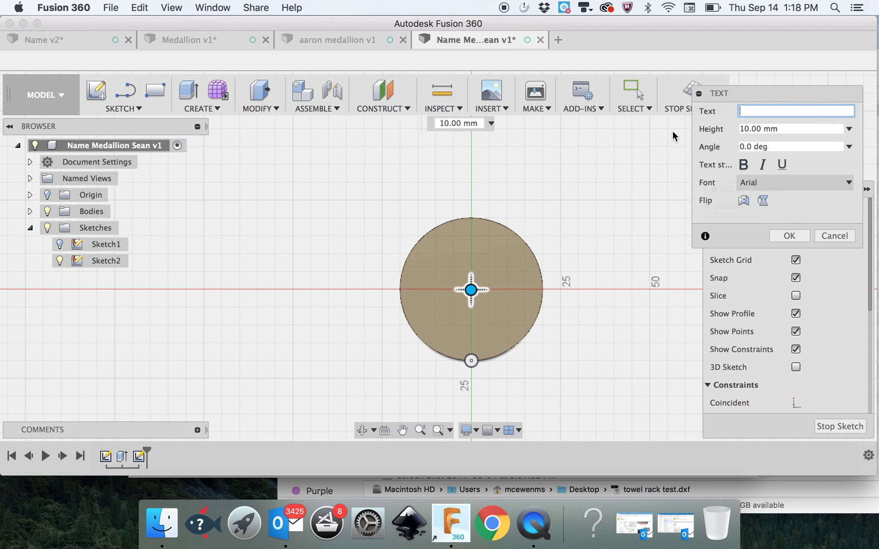
{"action": "type", "text": "S"}
{"action": "left_click", "coordinate": [757, 128]}
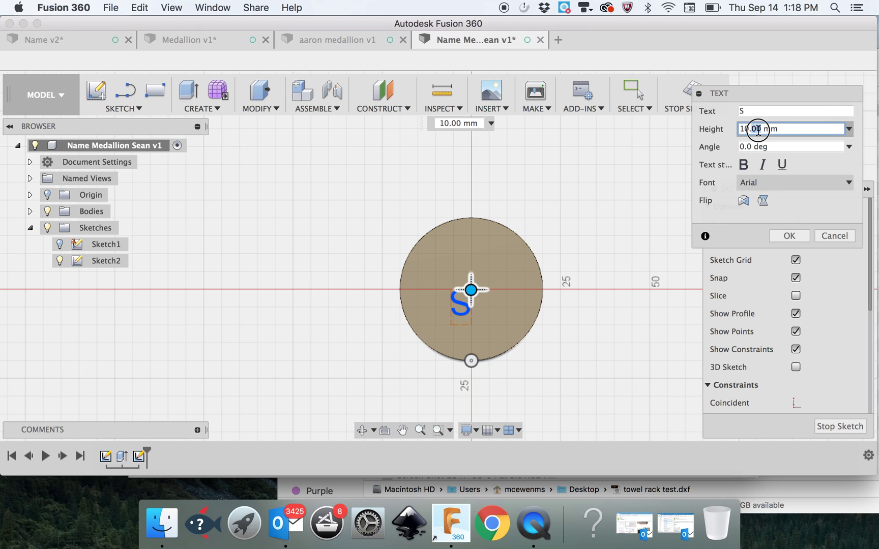
{"action": "triple_click", "coordinate": [758, 128]}
{"action": "type", "text": "30"}
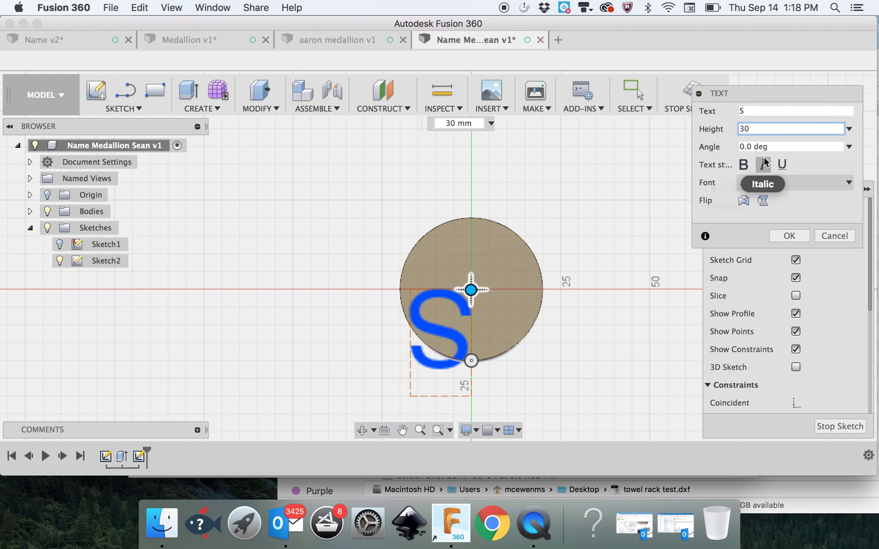
{"action": "left_click", "coordinate": [744, 165]}
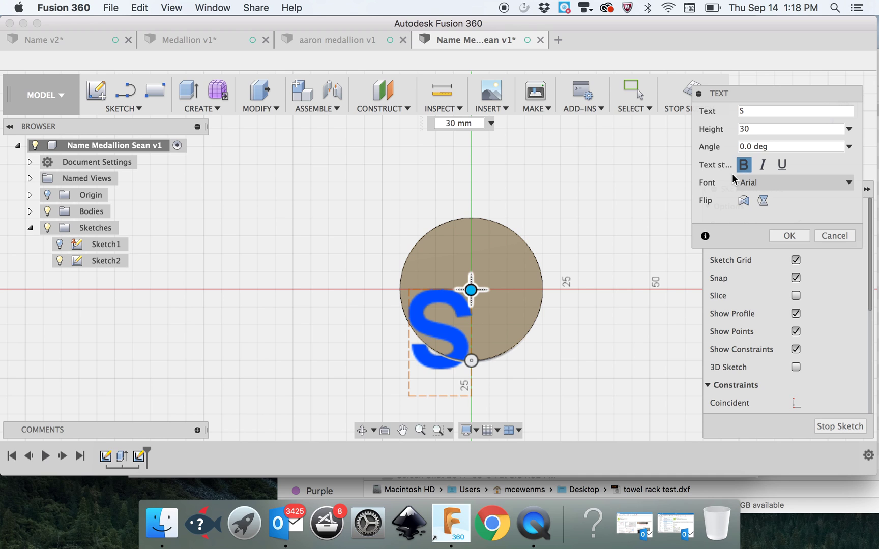
Rotate the S to -180 degrees, centre it on the disc, and confirm the text
{"action": "left_click_drag", "start_coordinate": [471, 362], "coordinate": [471, 203]}
{"action": "left_click_drag", "start_coordinate": [471, 291], "coordinate": [440, 326]}
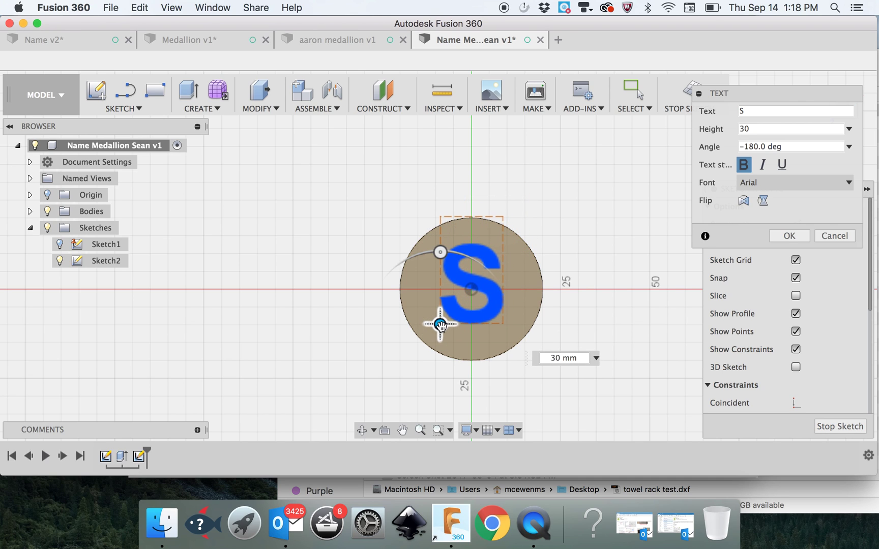
{"action": "left_click", "coordinate": [778, 237]}
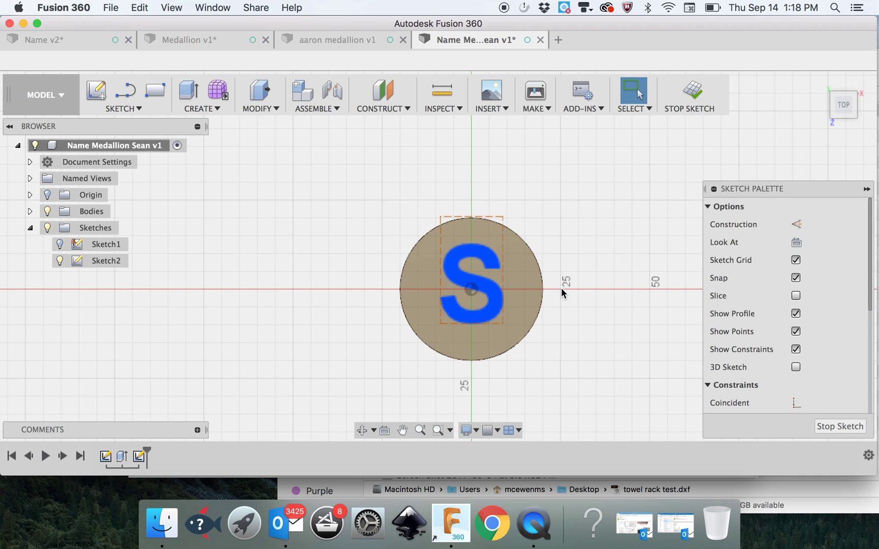
{"action": "right_click", "coordinate": [492, 301]}
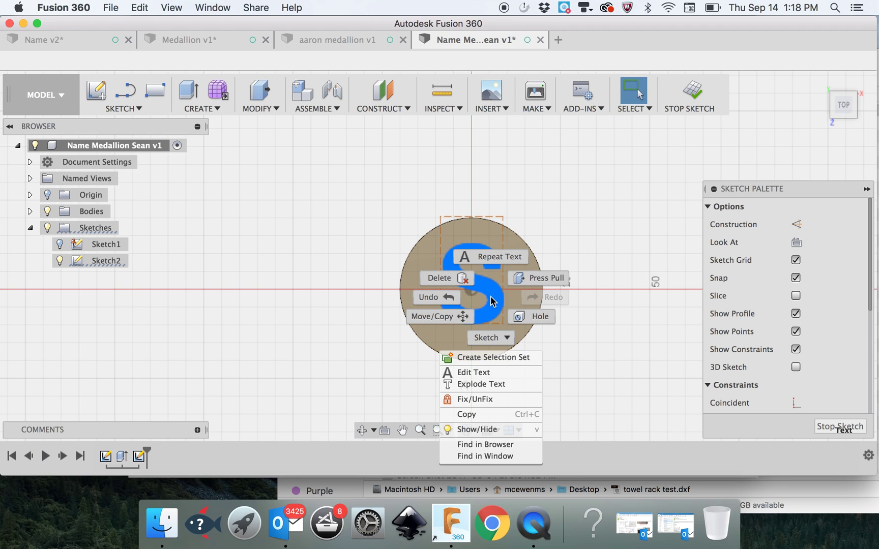
Explode the S text and extrude its profile downward as a Cut, recessing it 2 mm
{"action": "left_click", "coordinate": [487, 385]}
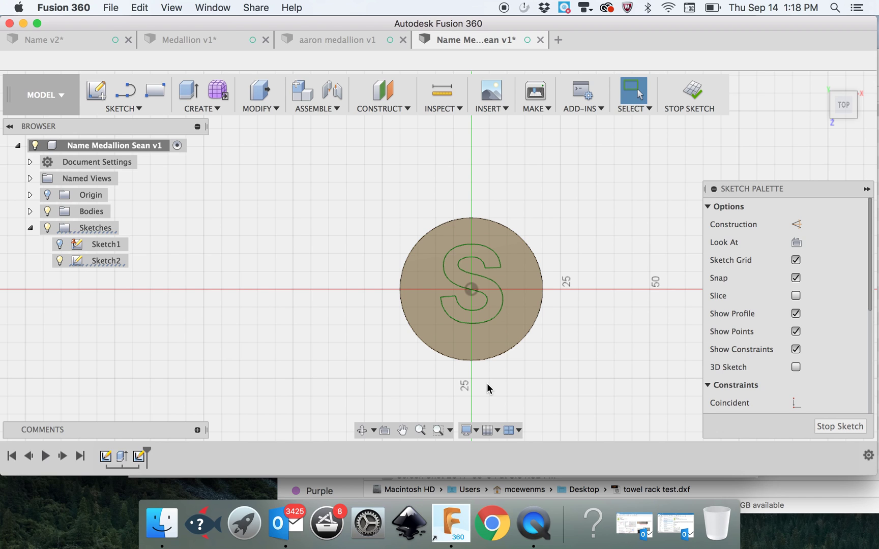
{"action": "left_click", "coordinate": [491, 316]}
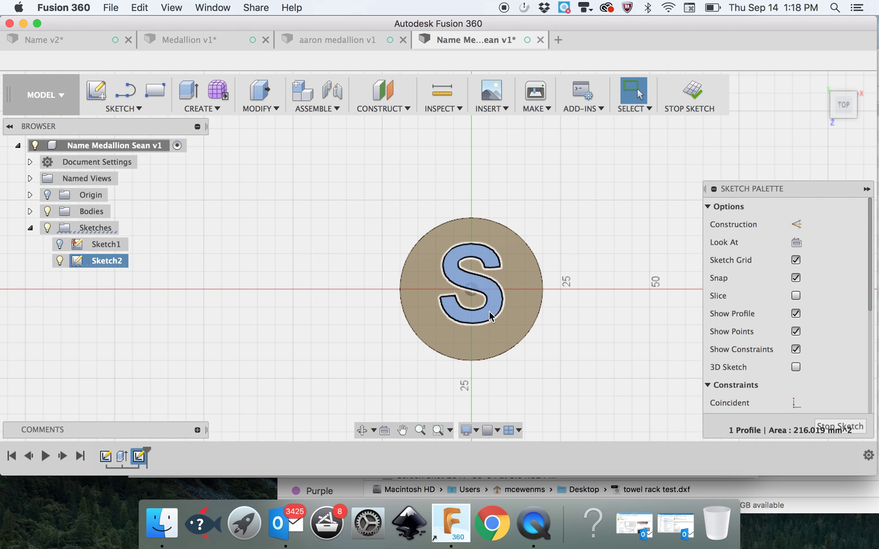
{"action": "right_click", "coordinate": [491, 316]}
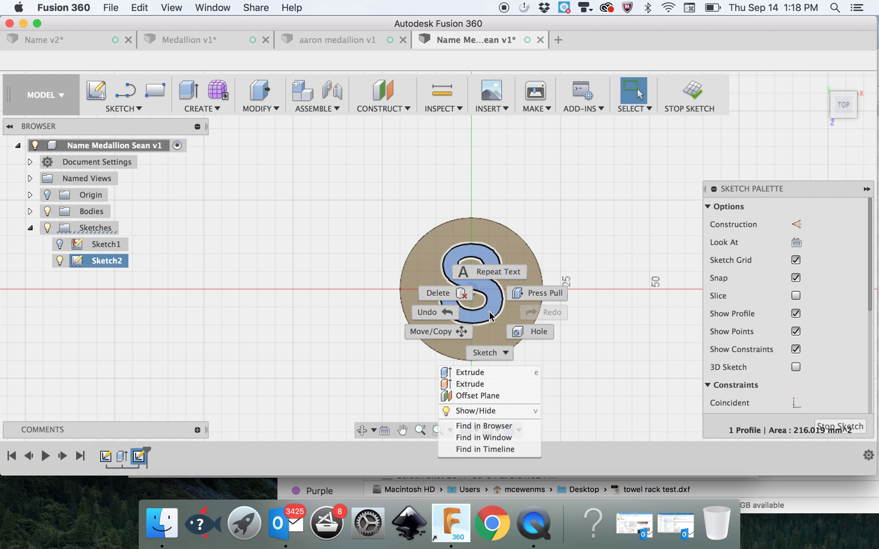
{"action": "left_click", "coordinate": [470, 372]}
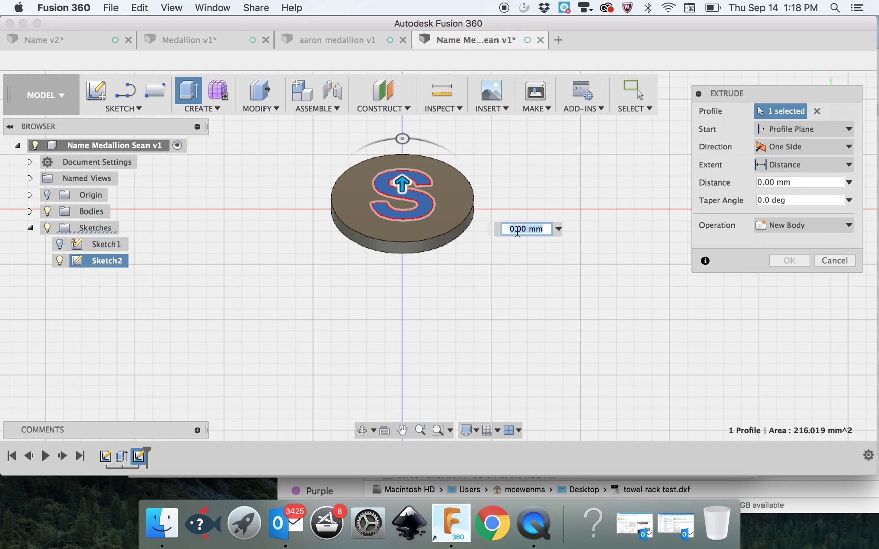
{"action": "type", "text": "-2"}
{"action": "left_click", "coordinate": [804, 228]}
{"action": "left_click", "coordinate": [805, 227]}
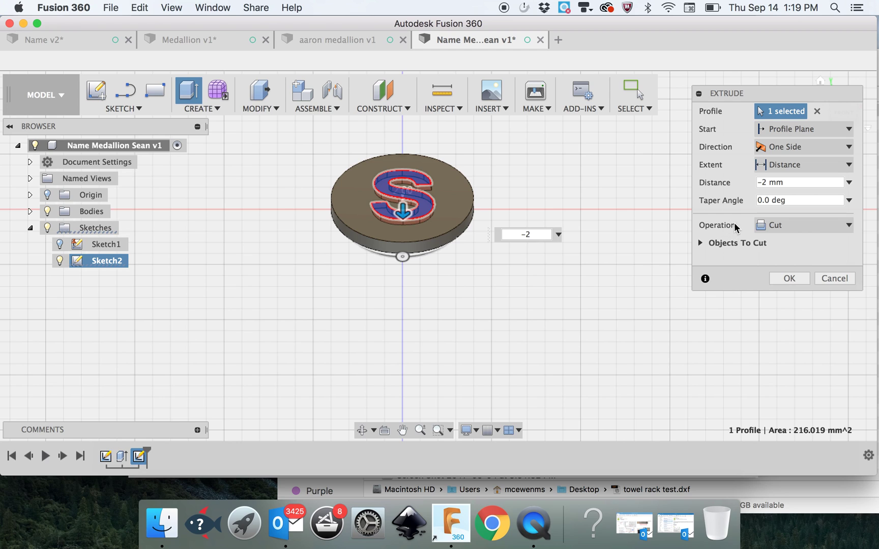
{"action": "left_click", "coordinate": [767, 229]}
{"action": "left_click", "coordinate": [773, 243]}
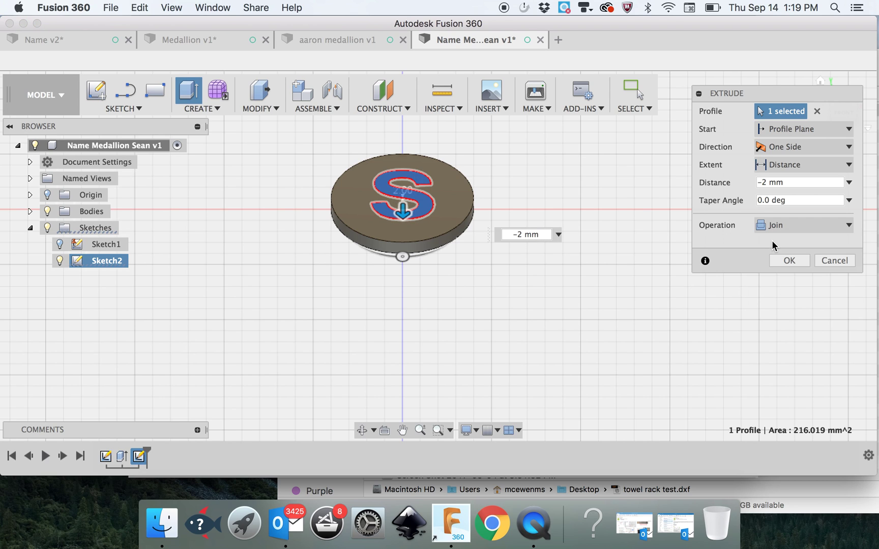
{"action": "left_click", "coordinate": [775, 225]}
{"action": "left_click", "coordinate": [778, 256]}
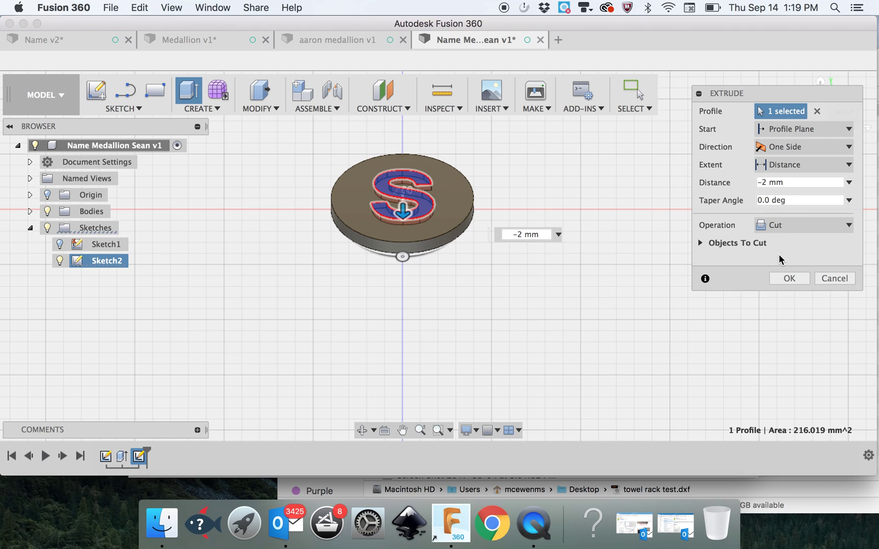
{"action": "left_click", "coordinate": [787, 281]}
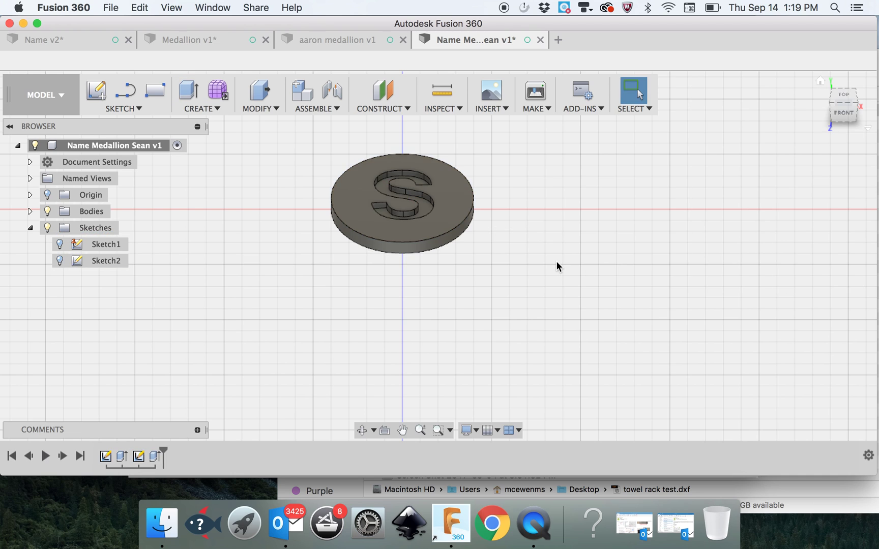
Start the Box tool and pick the ground plane as the box base
{"action": "scroll", "coordinate": [556, 265], "scroll_direction": "up", "scroll_amount": 2}
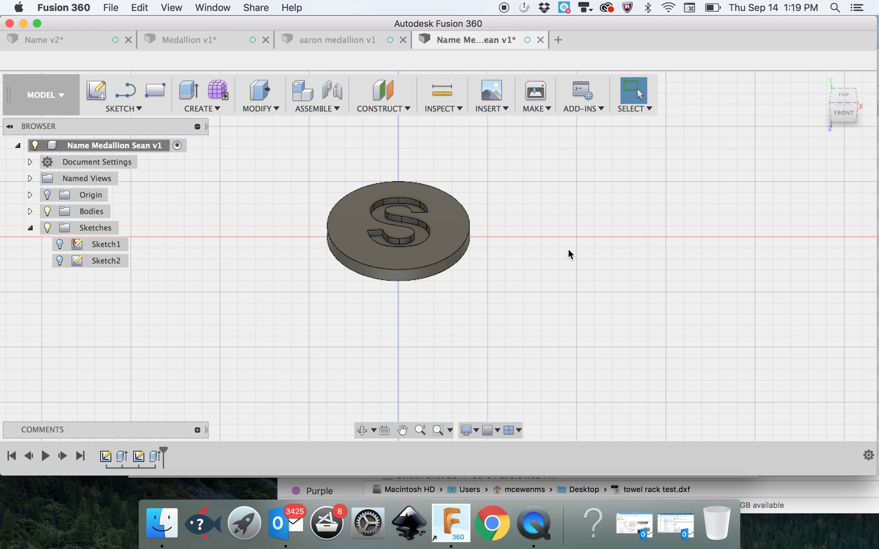
{"action": "scroll", "coordinate": [568, 253], "scroll_direction": "up", "scroll_amount": 3}
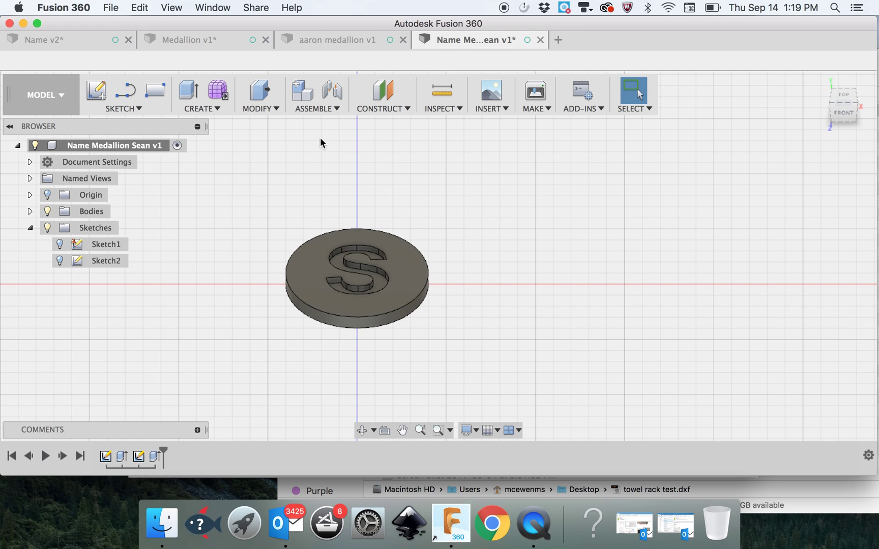
{"action": "left_click", "coordinate": [135, 109]}
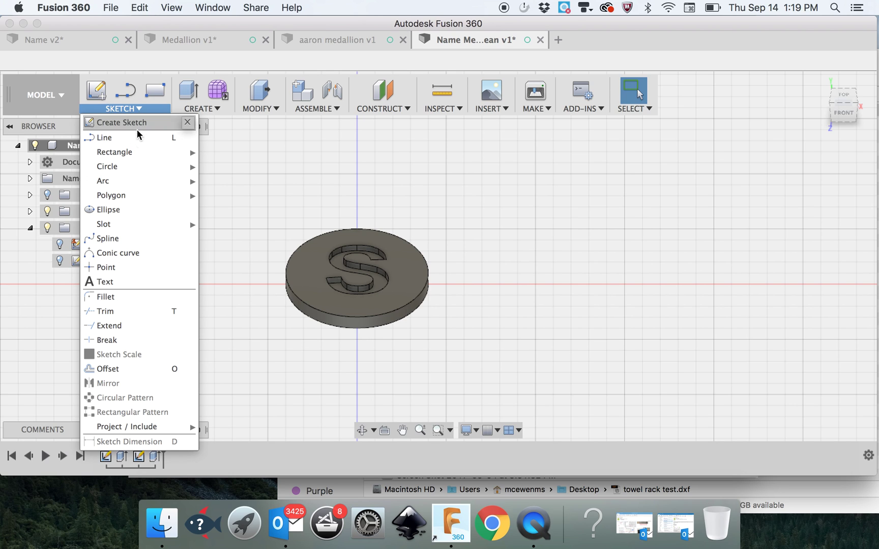
{"action": "mouse_move", "coordinate": [131, 153]}
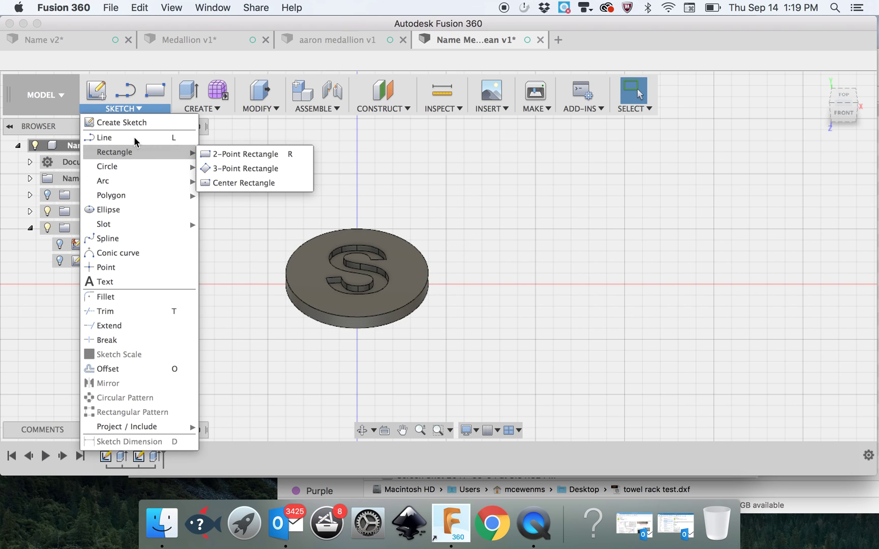
{"action": "left_click", "coordinate": [201, 108]}
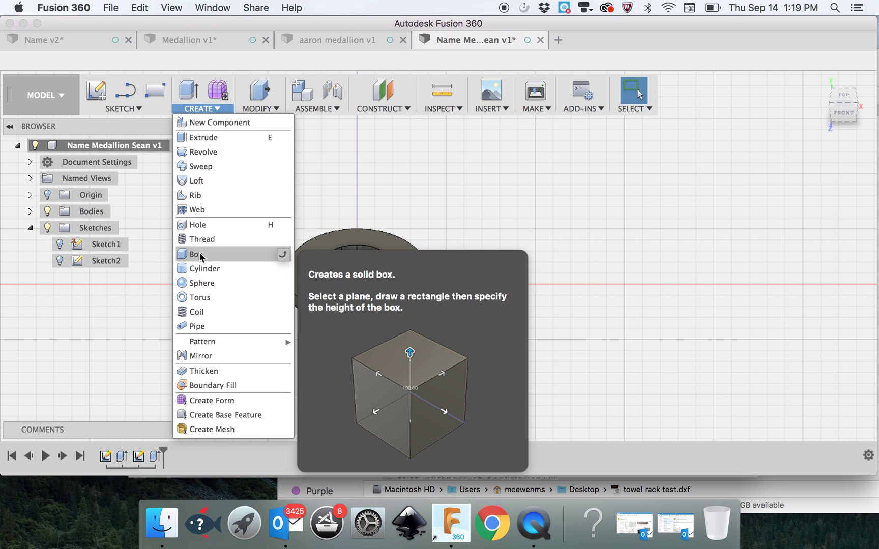
{"action": "left_click", "coordinate": [199, 258]}
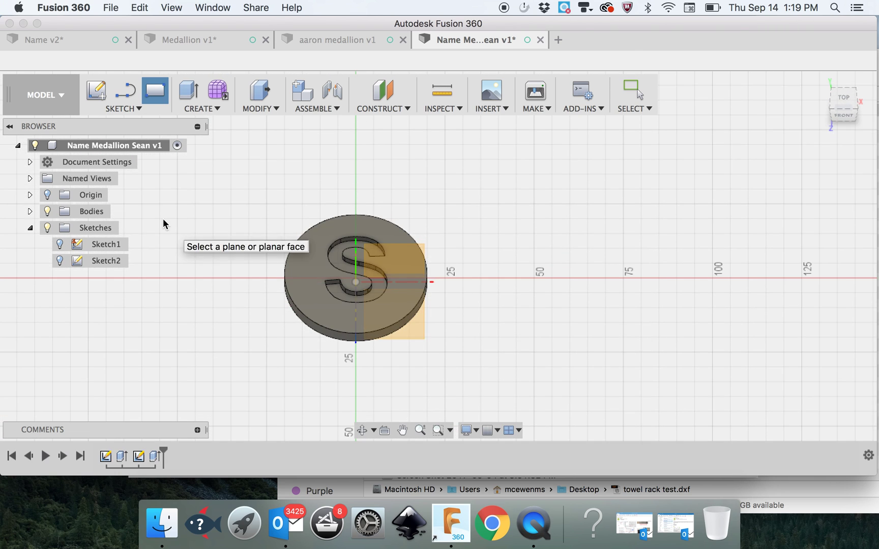
{"action": "left_click", "coordinate": [48, 212]}
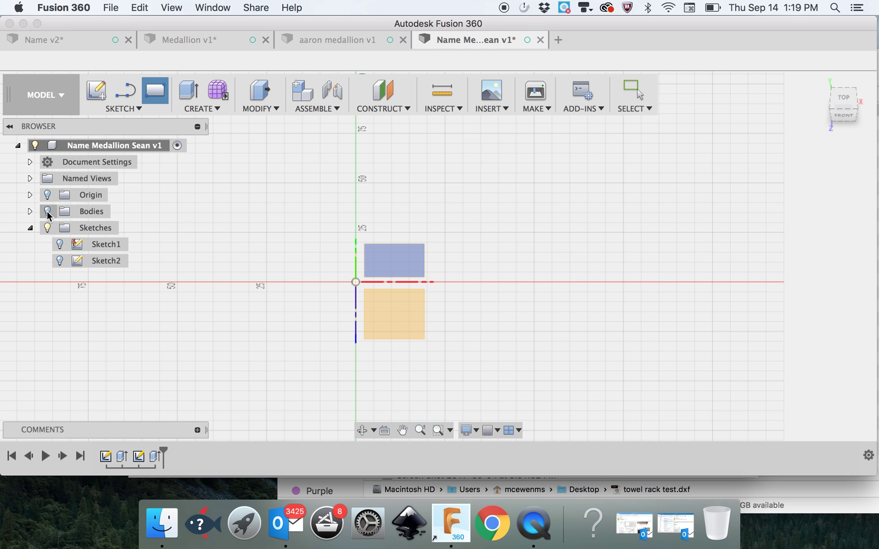
{"action": "left_click", "coordinate": [392, 310]}
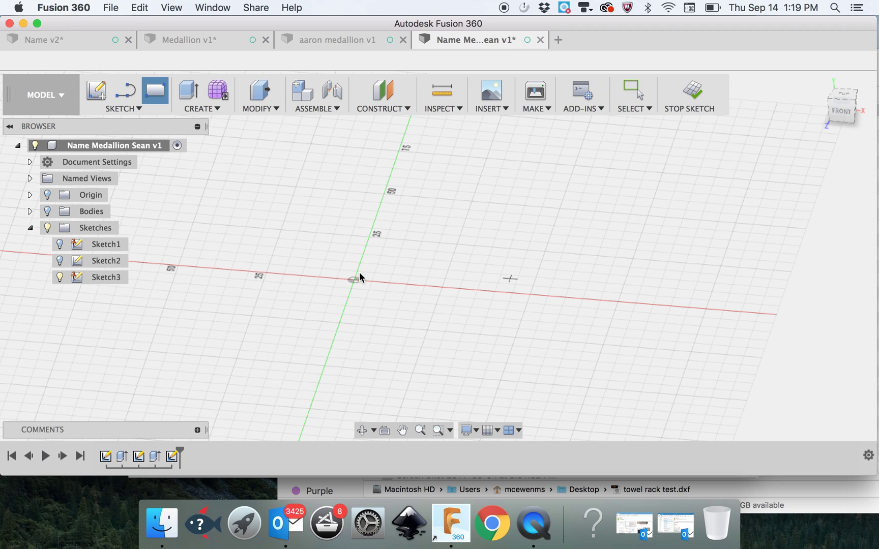
{"action": "left_click", "coordinate": [48, 211]}
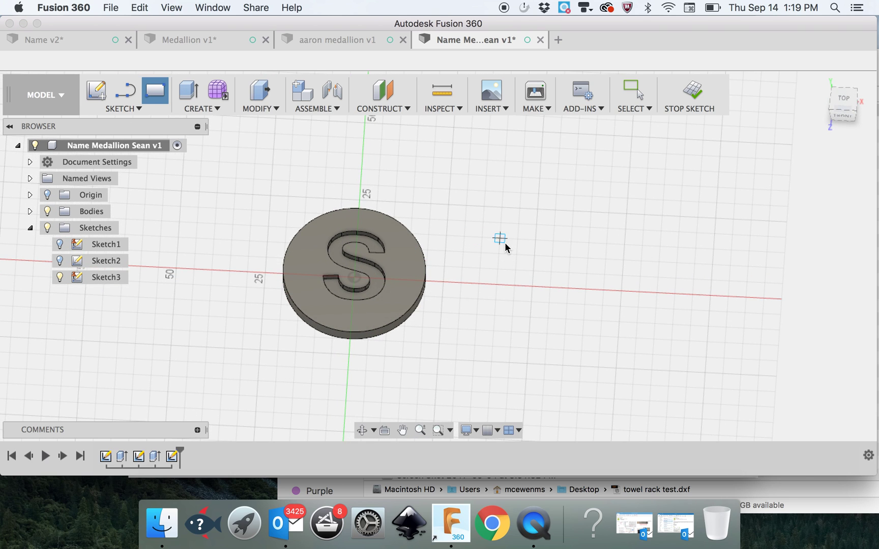
Draw a 60 × 60 mm base and create the box at length 60 and height 15 mm
{"action": "left_click", "coordinate": [483, 223]}
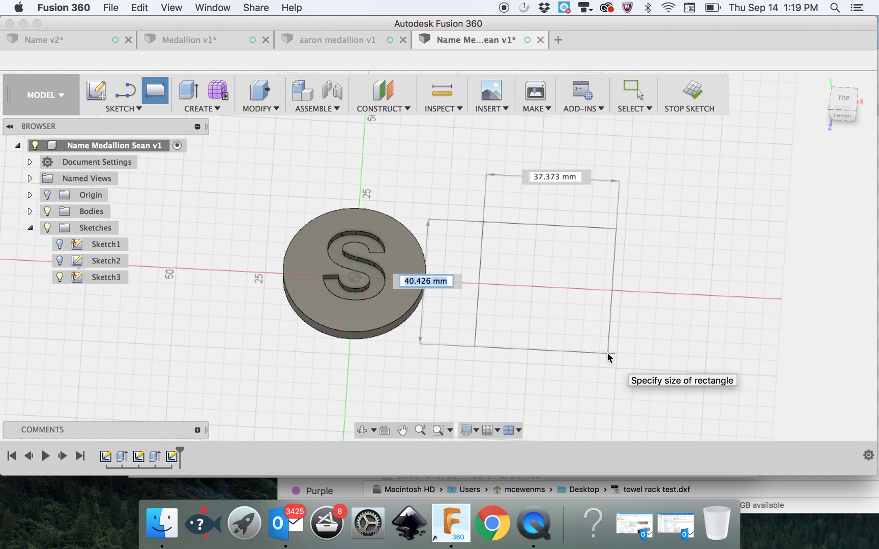
{"action": "type", "text": "60"}
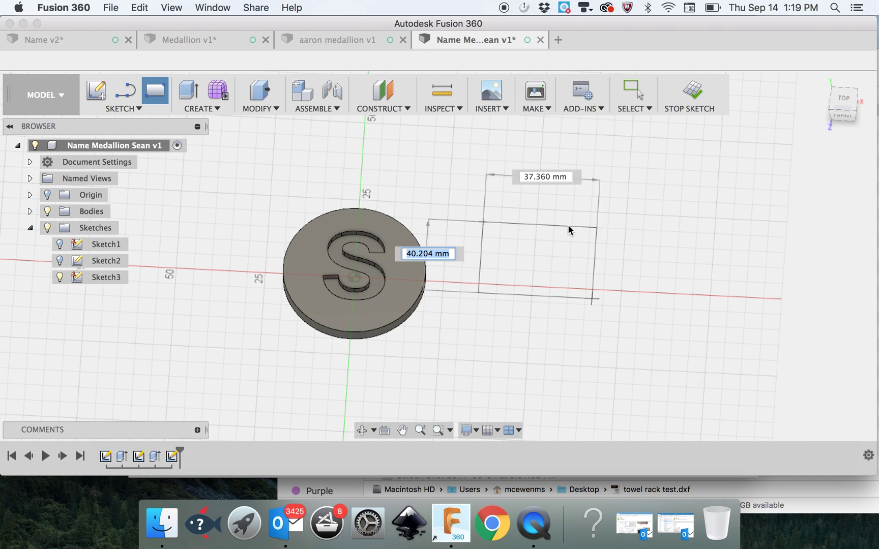
{"action": "type", "text": "60"}
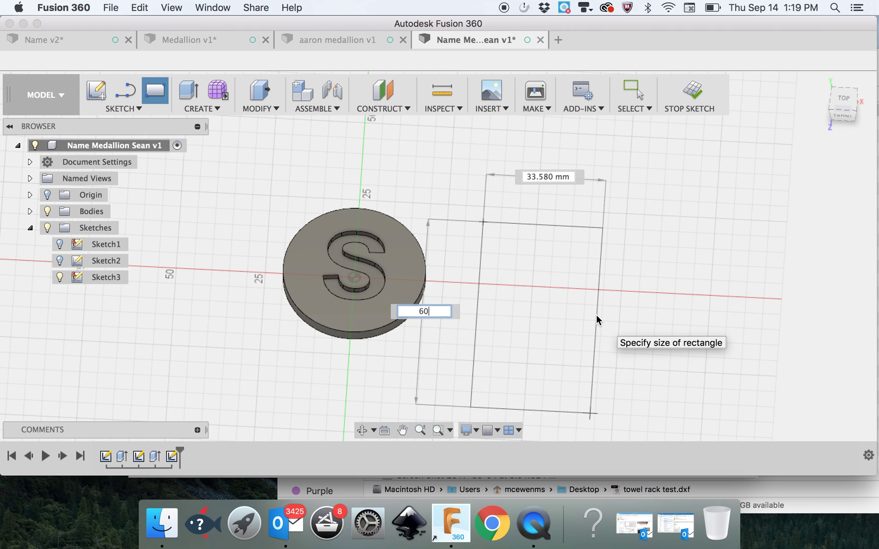
{"action": "key", "text": "Return"}
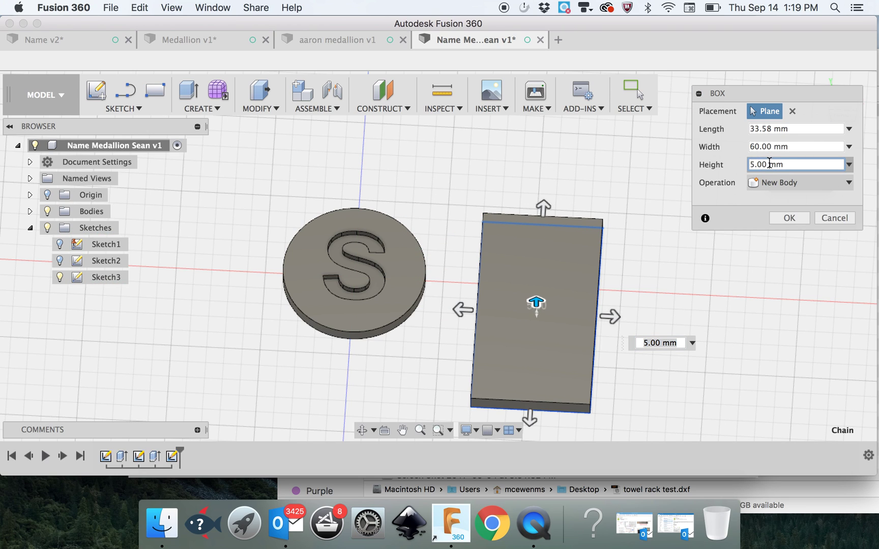
{"action": "left_click", "coordinate": [768, 130]}
{"action": "type", "text": "60"}
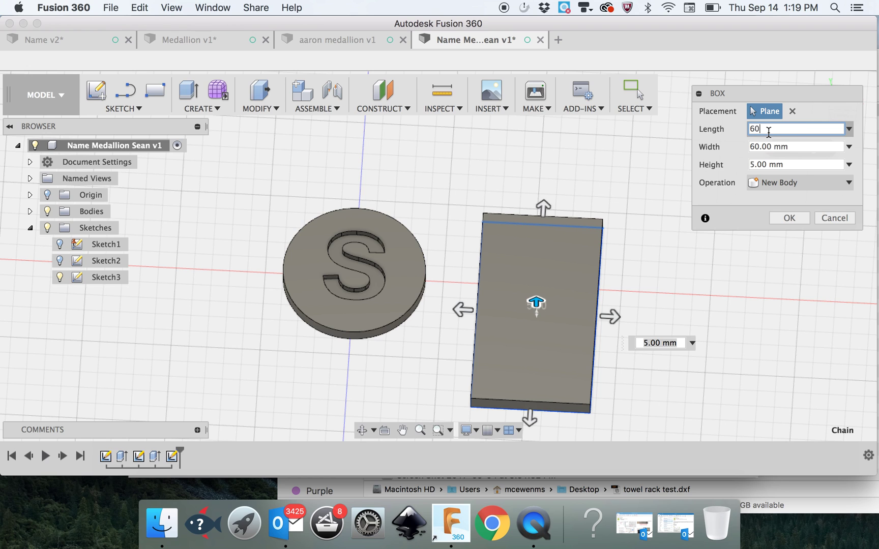
{"action": "left_click", "coordinate": [764, 164]}
{"action": "type", "text": "15"}
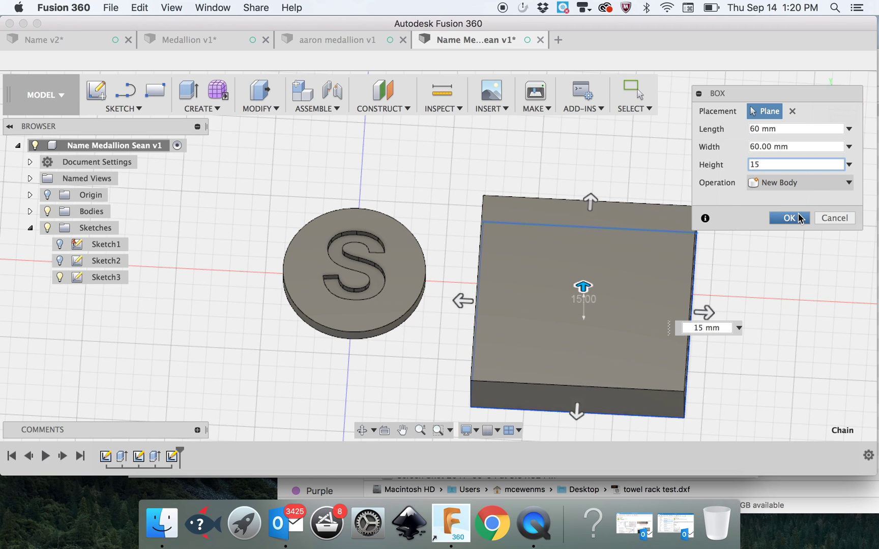
{"action": "left_click", "coordinate": [789, 218]}
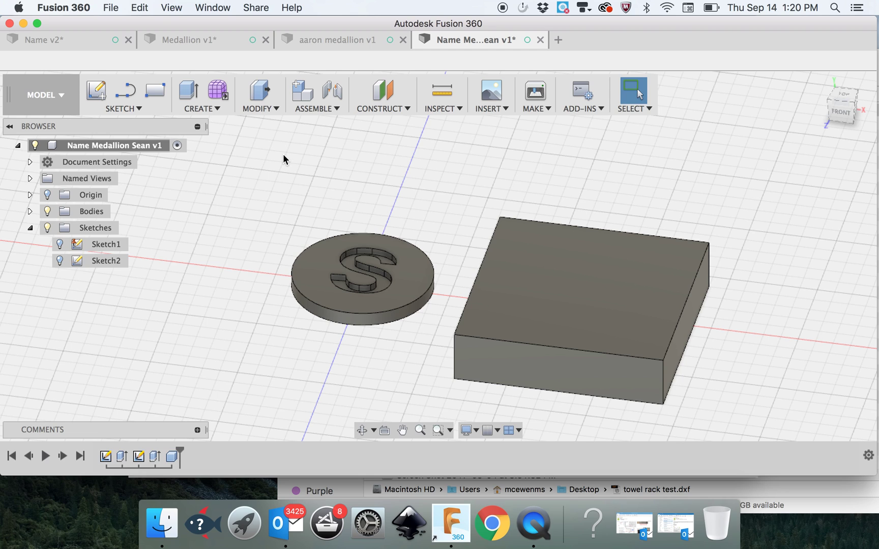
{"action": "key", "text": "m"}
{"action": "left_click", "coordinate": [326, 265]}
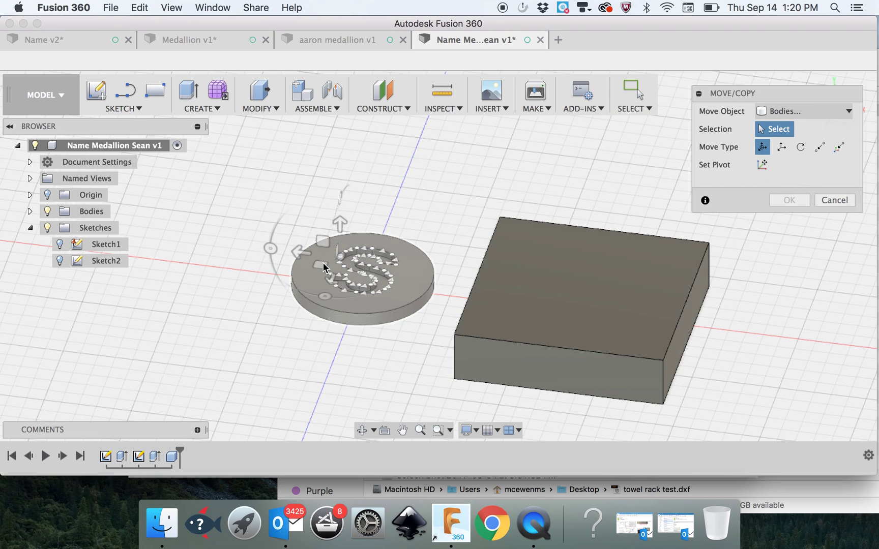
{"action": "left_click_drag", "start_coordinate": [330, 240], "coordinate": [330, 163]}
{"action": "mouse_move", "coordinate": [257, 188]}
{"action": "left_mouse_down"}
{"action": "mouse_move", "coordinate": [304, 137]}
{"action": "mouse_move", "coordinate": [403, 149]}
{"action": "mouse_move", "coordinate": [268, 128]}
{"action": "mouse_move", "coordinate": [248, 190]}
{"action": "left_mouse_up"}
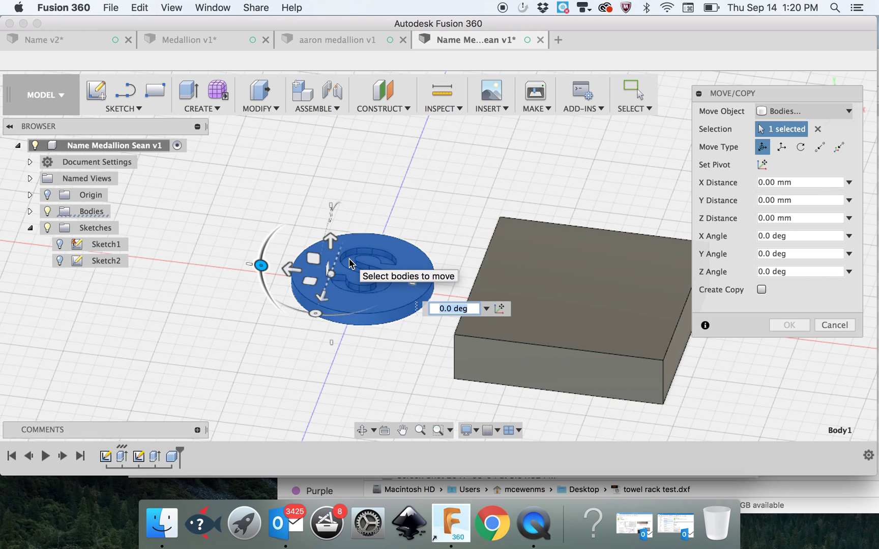
{"action": "left_click", "coordinate": [835, 325]}
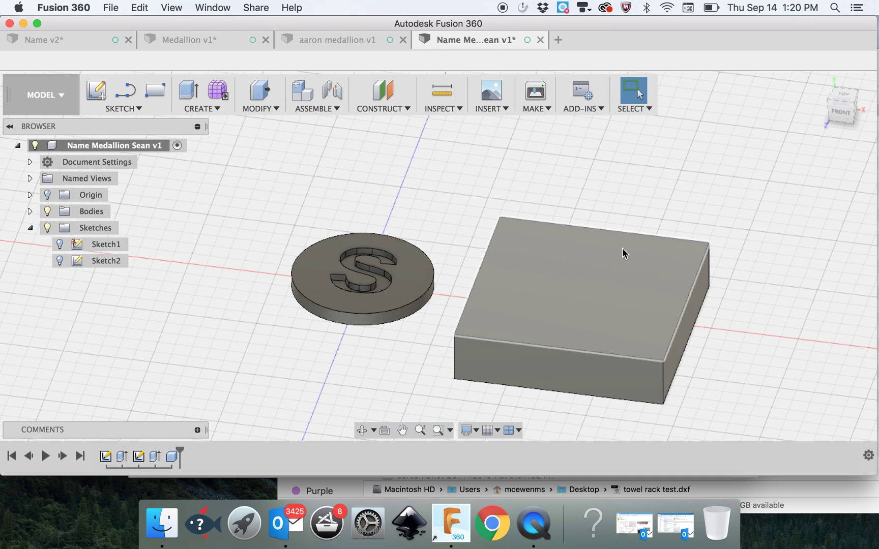
{"action": "key", "text": "m"}
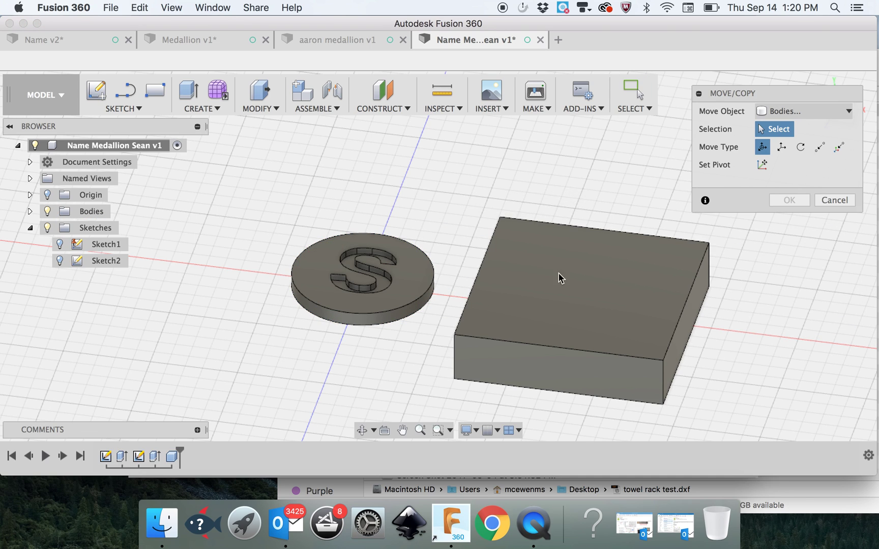
{"action": "left_click", "coordinate": [409, 257]}
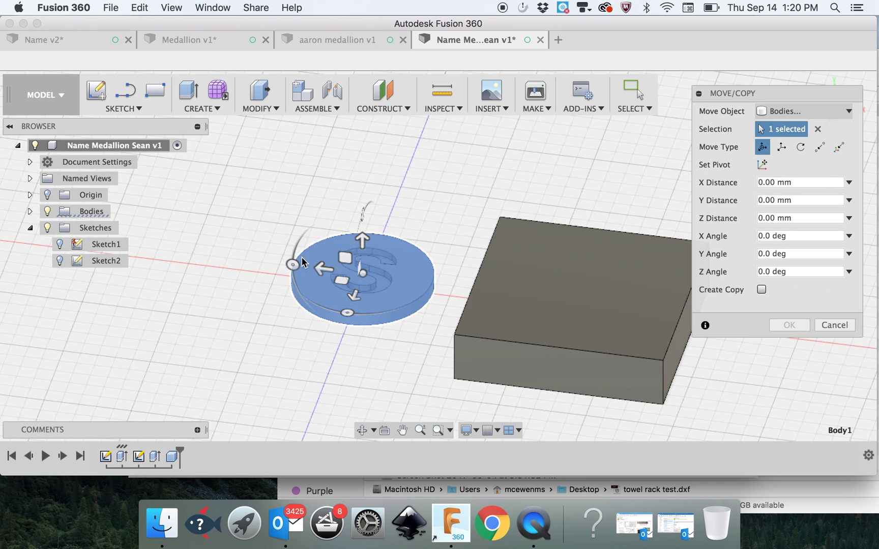
{"action": "left_click", "coordinate": [834, 324]}
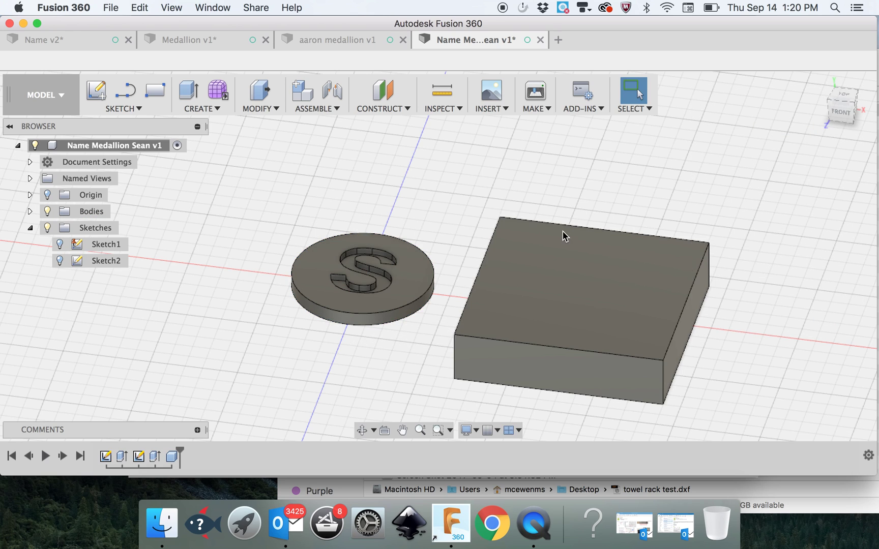
Start Align, try the medallion centre onto the box top centre, then clear both picks
{"action": "left_click", "coordinate": [252, 109]}
{"action": "mouse_move", "coordinate": [209, 110]}
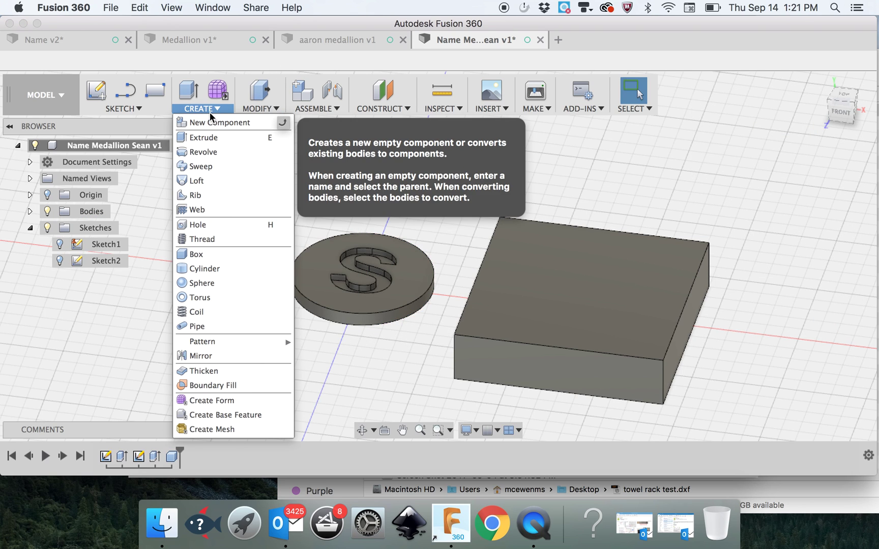
{"action": "mouse_move", "coordinate": [251, 109]}
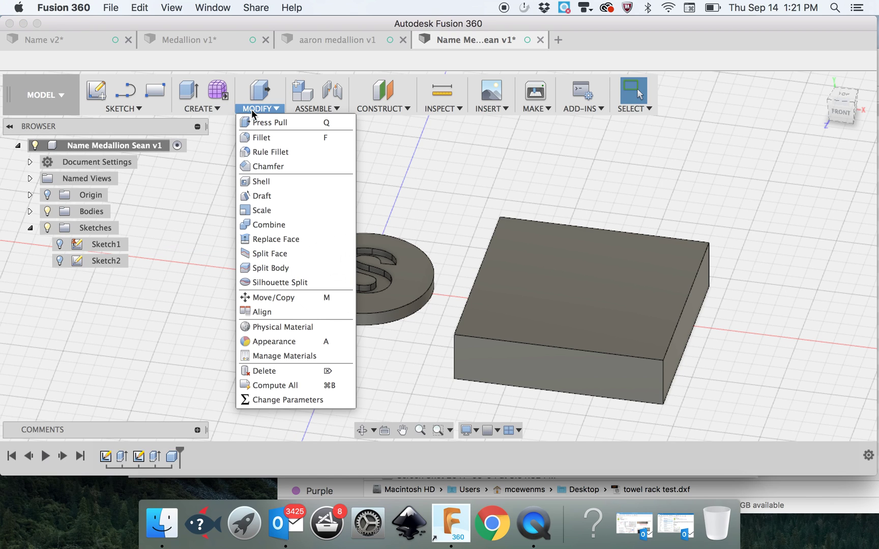
{"action": "mouse_move", "coordinate": [261, 314]}
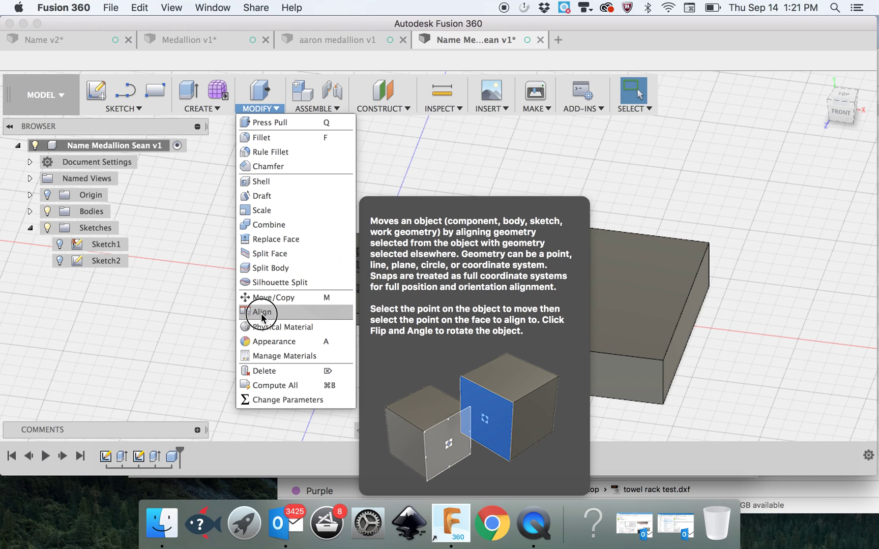
{"action": "left_click", "coordinate": [261, 313]}
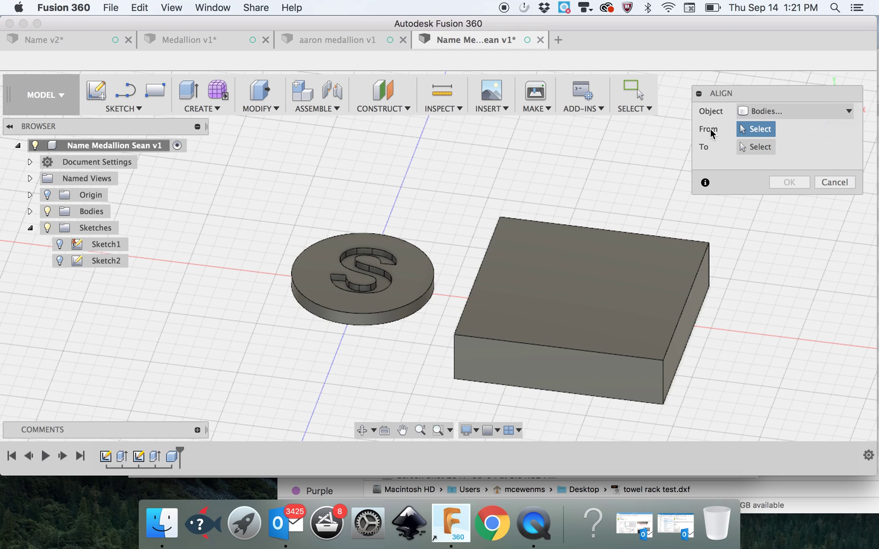
{"action": "left_click", "coordinate": [359, 277]}
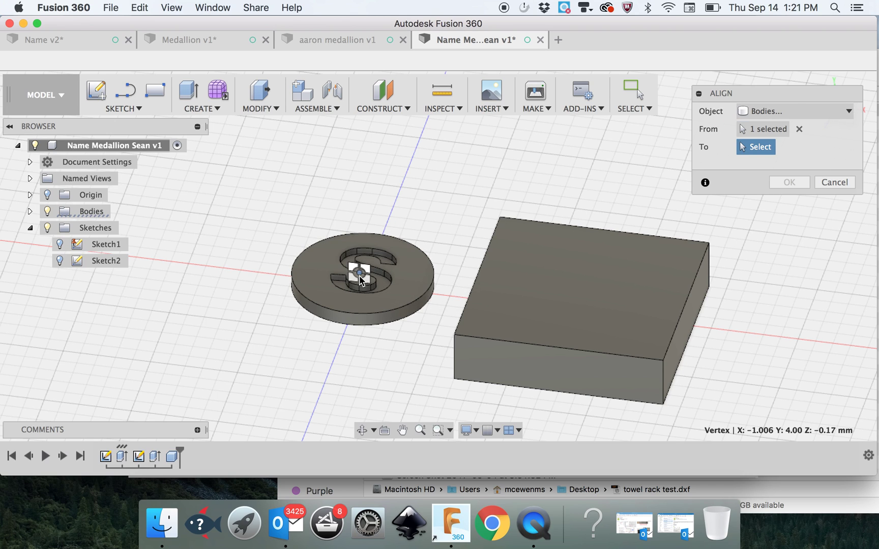
{"action": "left_click", "coordinate": [584, 295]}
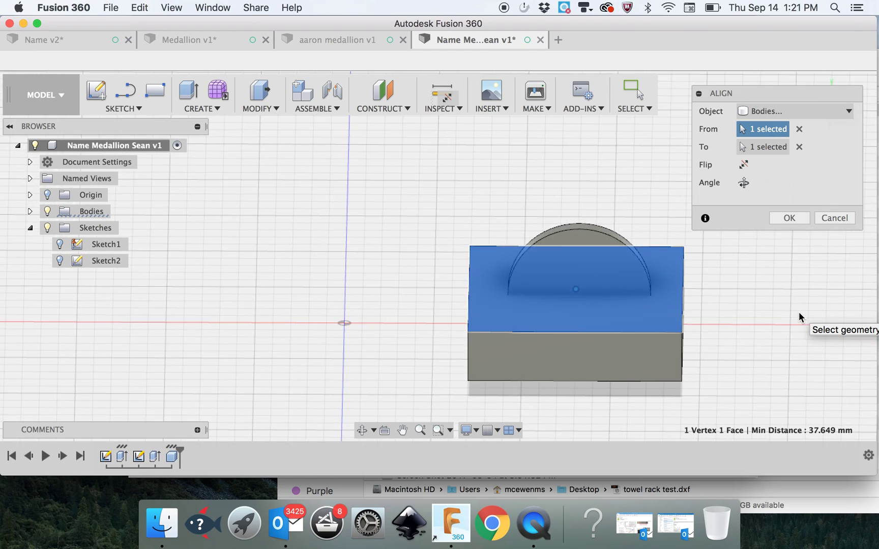
{"action": "left_click", "coordinate": [799, 128]}
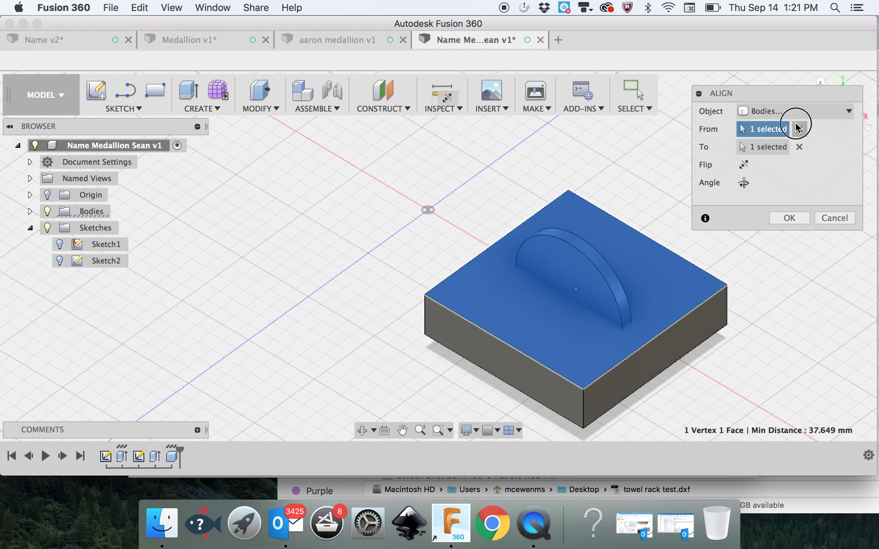
{"action": "left_click", "coordinate": [797, 147]}
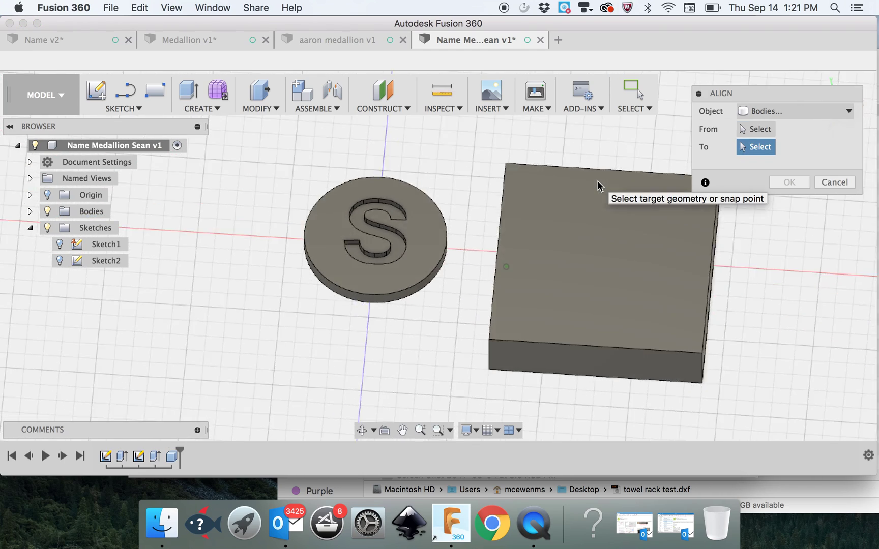
Align the S medallion's snap point onto a point on the box top and confirm
{"action": "left_click", "coordinate": [742, 129]}
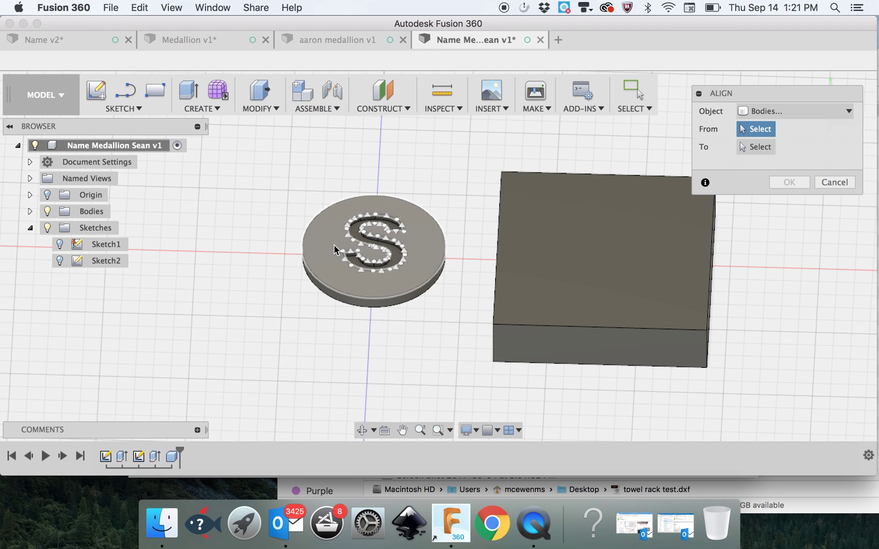
{"action": "left_click", "coordinate": [411, 243]}
{"action": "left_click", "coordinate": [595, 253]}
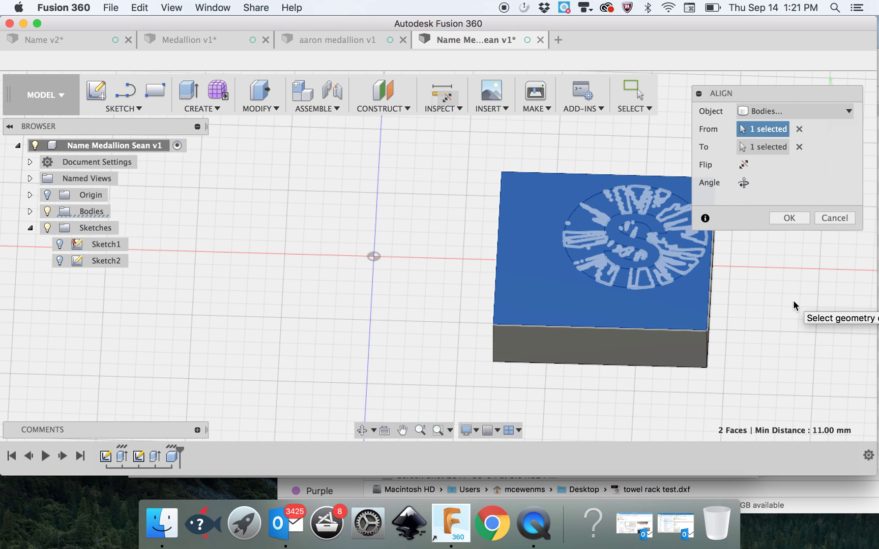
{"action": "left_click", "coordinate": [744, 184]}
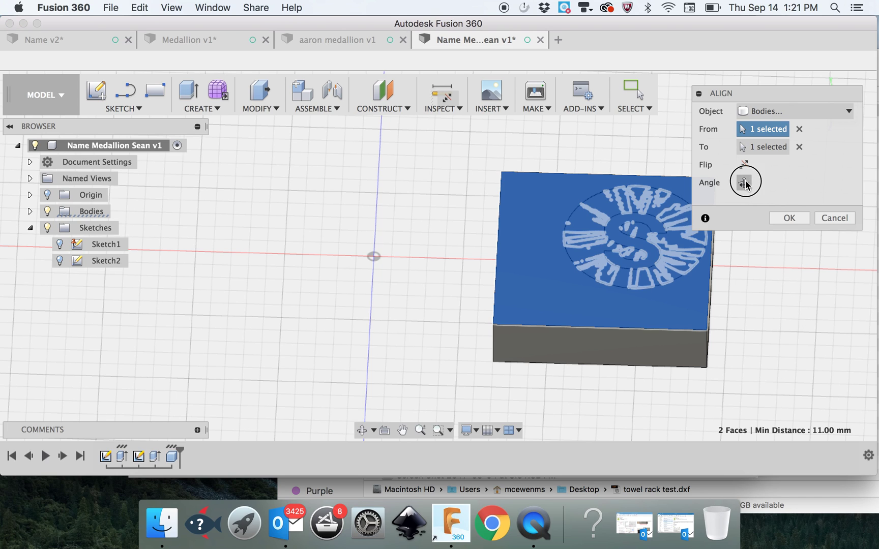
{"action": "left_click", "coordinate": [744, 183]}
{"action": "left_click", "coordinate": [744, 183]}
{"action": "left_click", "coordinate": [744, 183]}
{"action": "left_click", "coordinate": [743, 164]}
{"action": "left_click", "coordinate": [743, 164]}
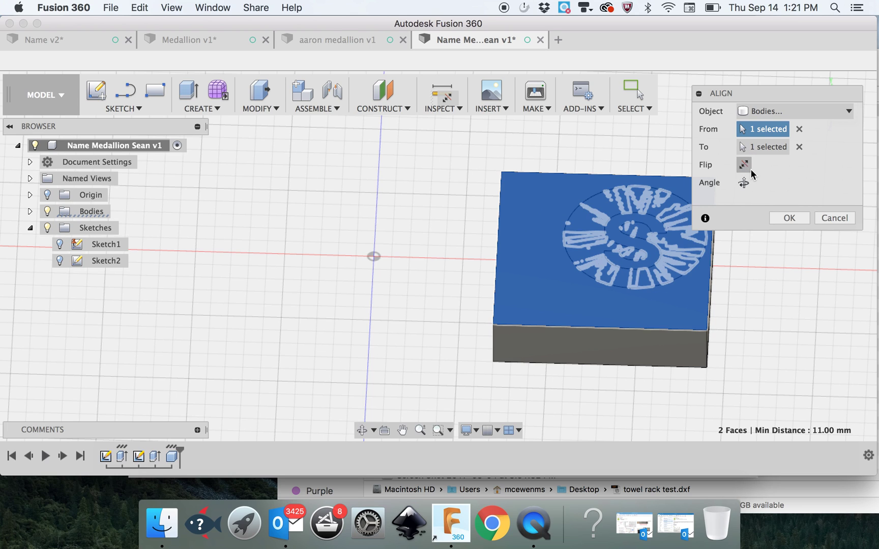
{"action": "left_click", "coordinate": [789, 218]}
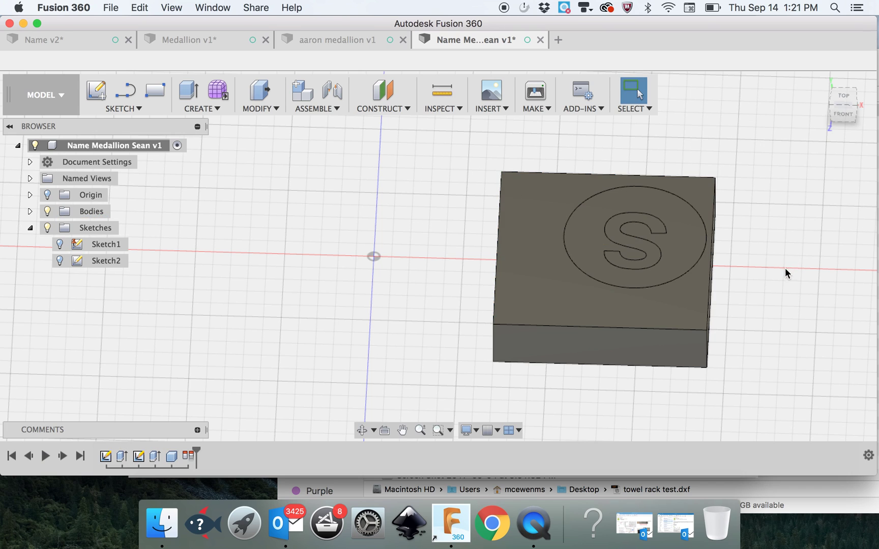
Move Body1, the S disc, 3.228 mm in Y to centre it on the block's top face
{"action": "key", "text": "m"}
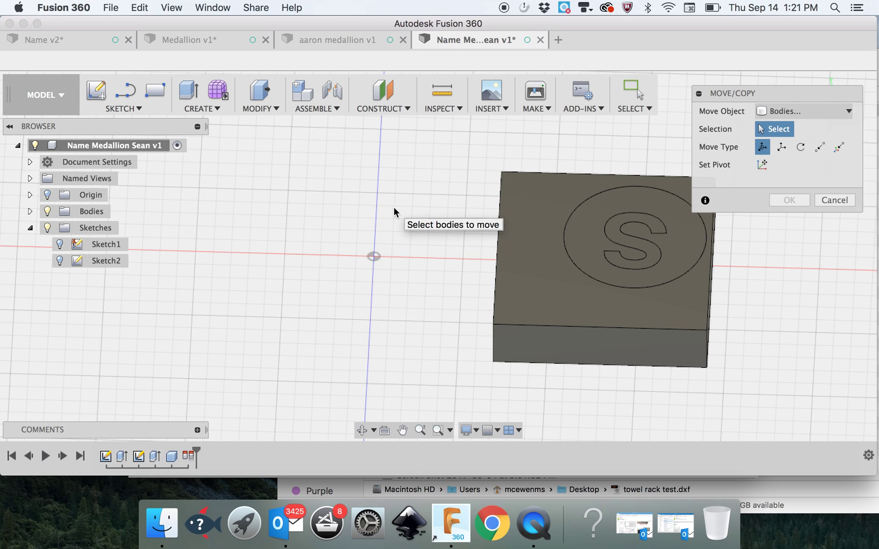
{"action": "left_click", "coordinate": [570, 224]}
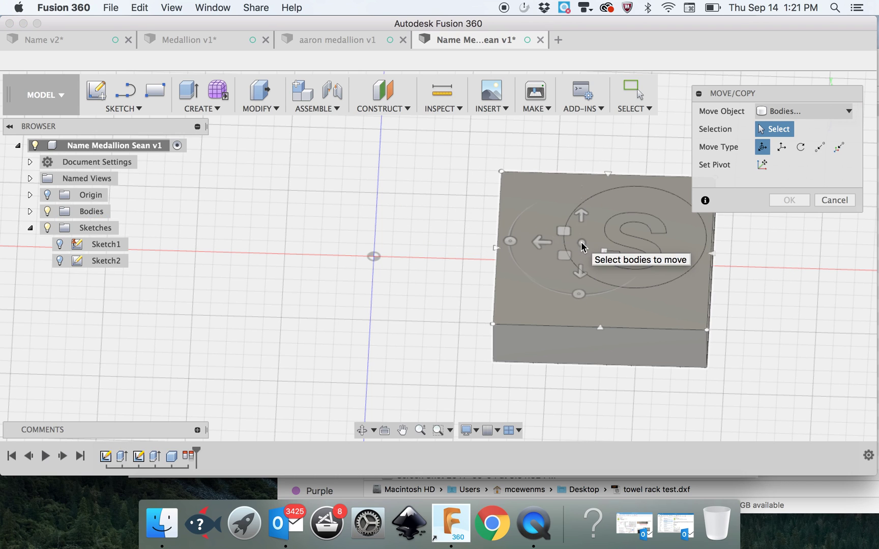
{"action": "left_click", "coordinate": [581, 242]}
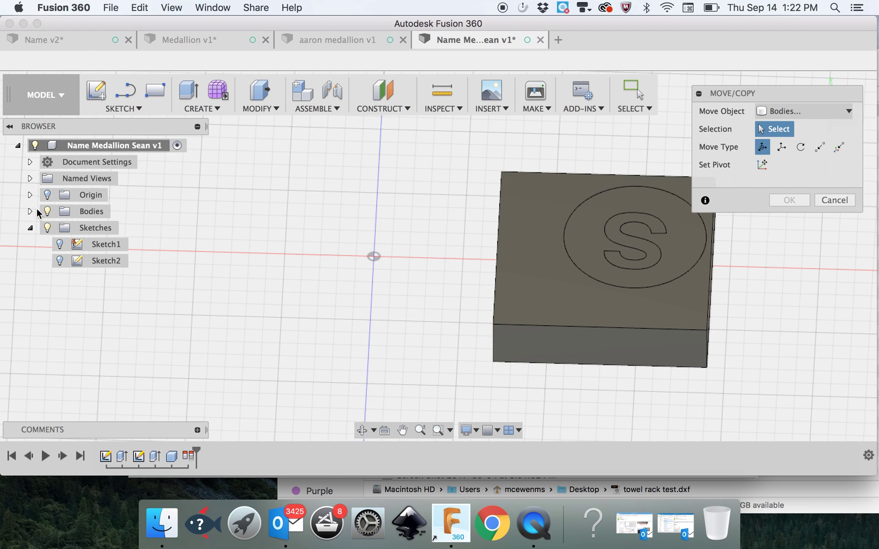
{"action": "left_click", "coordinate": [30, 211]}
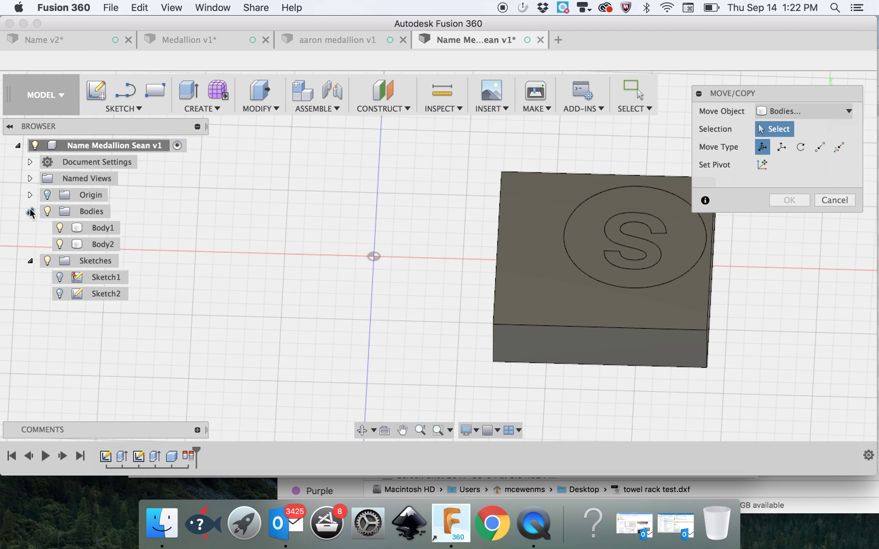
{"action": "left_click", "coordinate": [60, 227]}
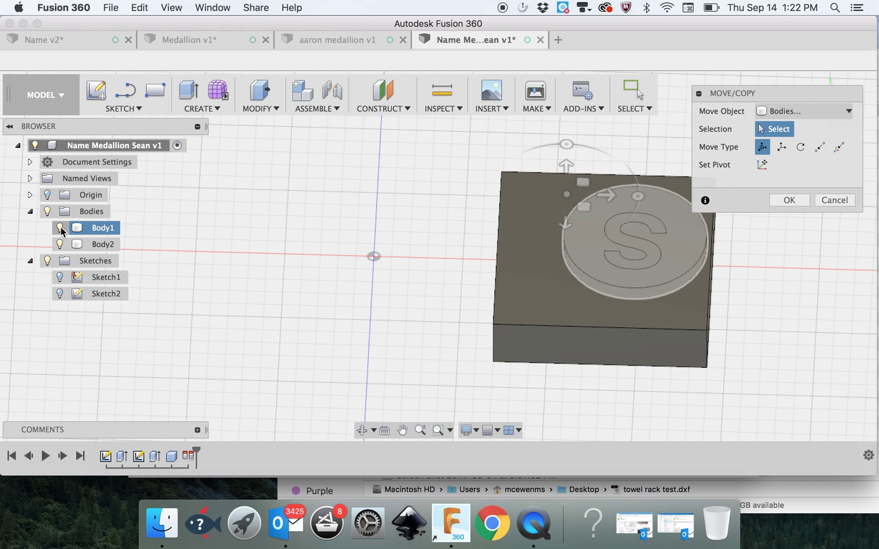
{"action": "left_click", "coordinate": [59, 244]}
{"action": "left_click", "coordinate": [608, 226]}
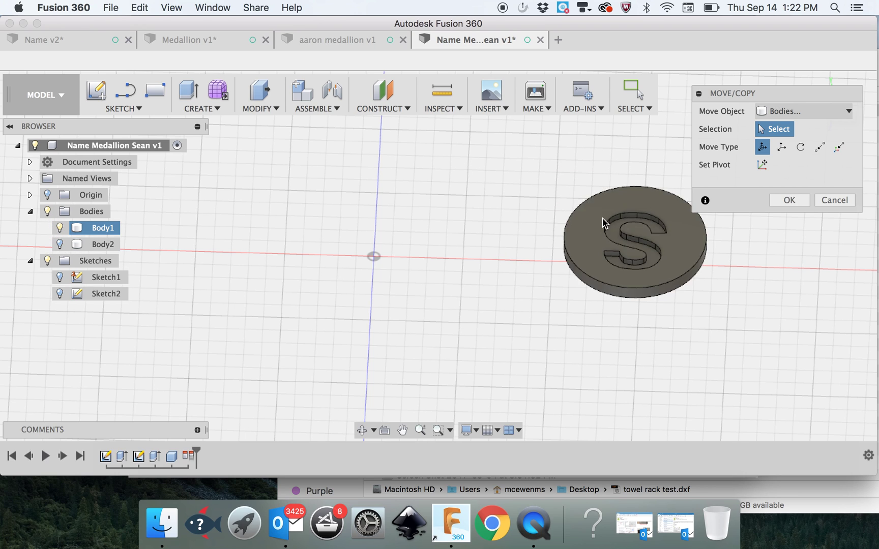
{"action": "left_click", "coordinate": [592, 239]}
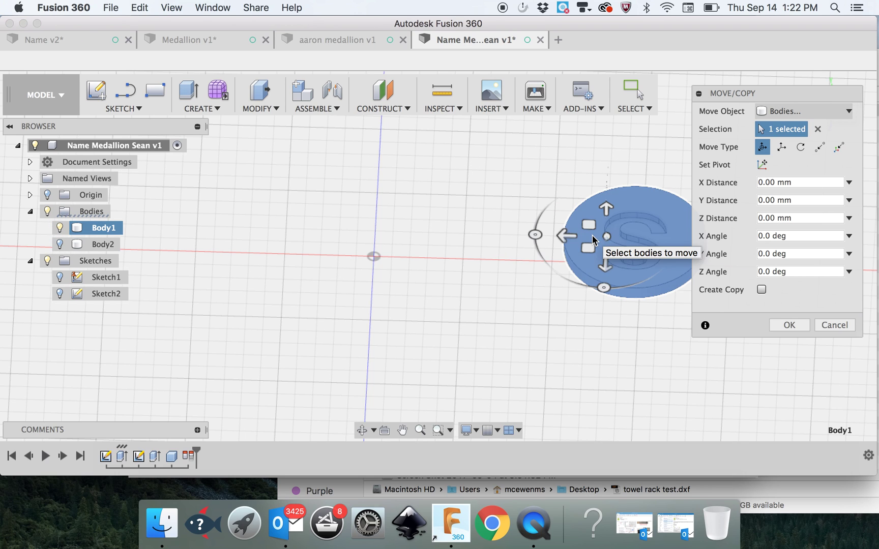
{"action": "left_click", "coordinate": [59, 245]}
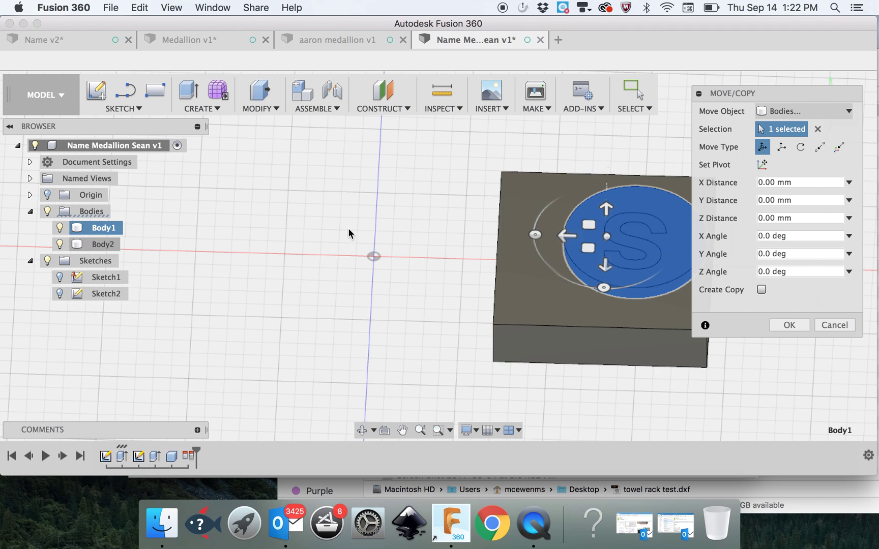
{"action": "left_click_drag", "start_coordinate": [572, 239], "coordinate": [573, 273]}
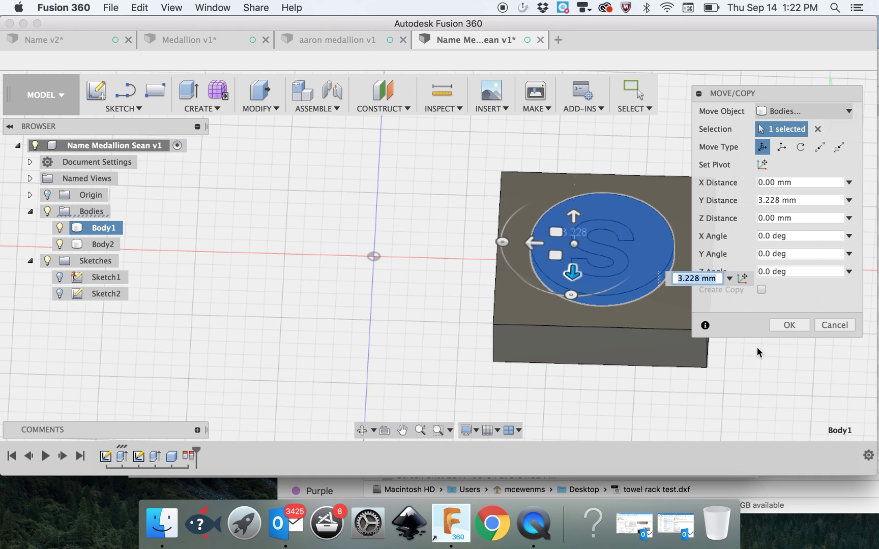
{"action": "left_click", "coordinate": [785, 326]}
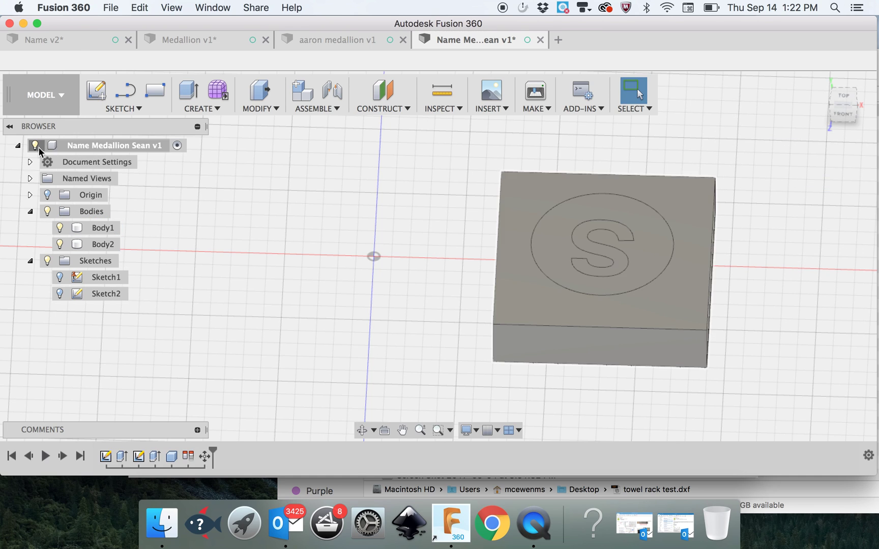
{"action": "left_click", "coordinate": [29, 196]}
{"action": "left_click", "coordinate": [29, 196]}
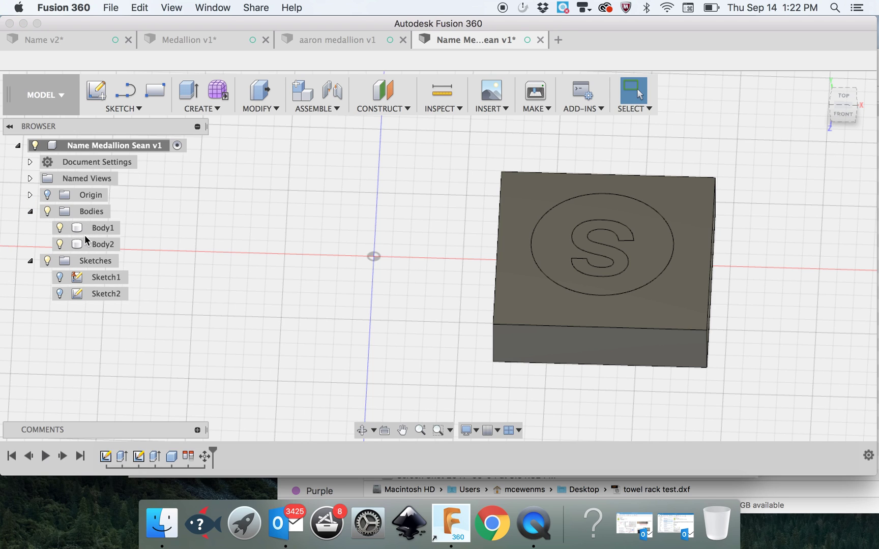
{"action": "left_click", "coordinate": [77, 277]}
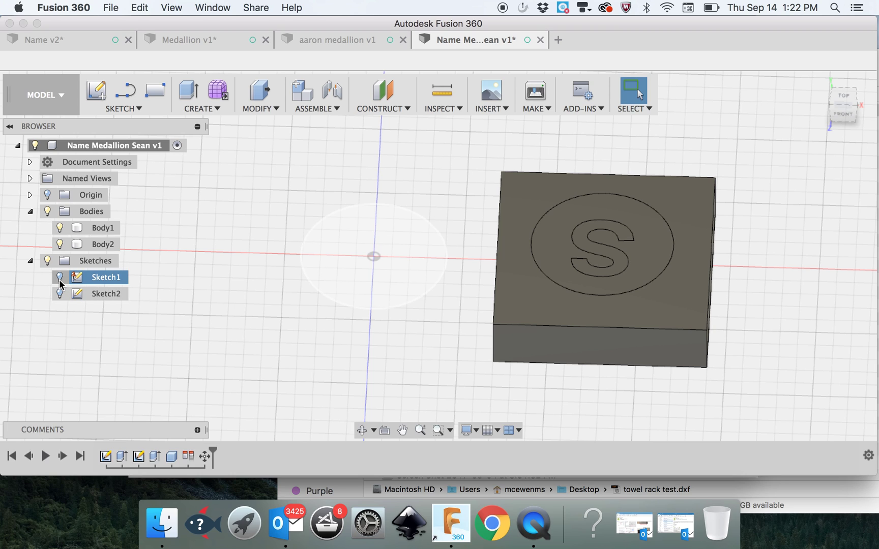
{"action": "left_click", "coordinate": [60, 277]}
{"action": "left_click", "coordinate": [59, 293]}
{"action": "left_click", "coordinate": [59, 294]}
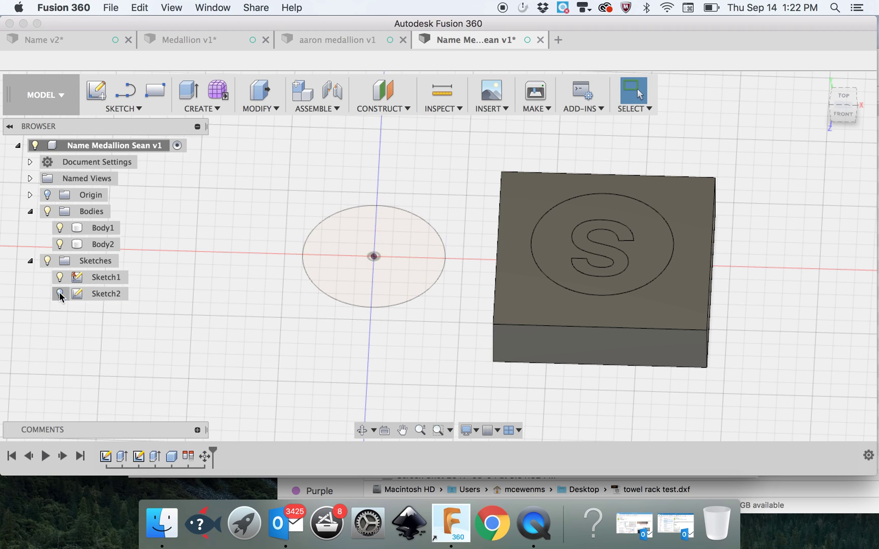
{"action": "left_click", "coordinate": [60, 278]}
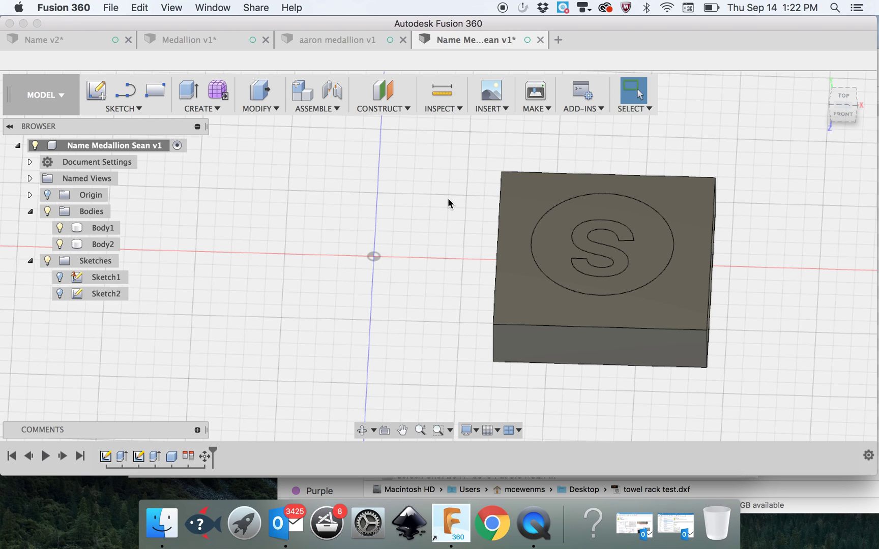
Combine with Cut, Body2 as target and Body1 as tool, keeping the tool body
{"action": "left_click", "coordinate": [257, 109]}
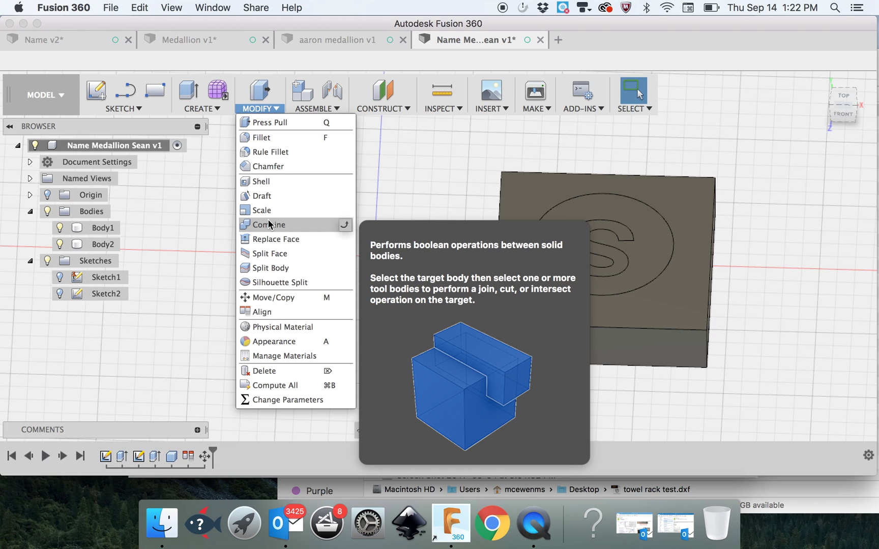
{"action": "left_click", "coordinate": [269, 224]}
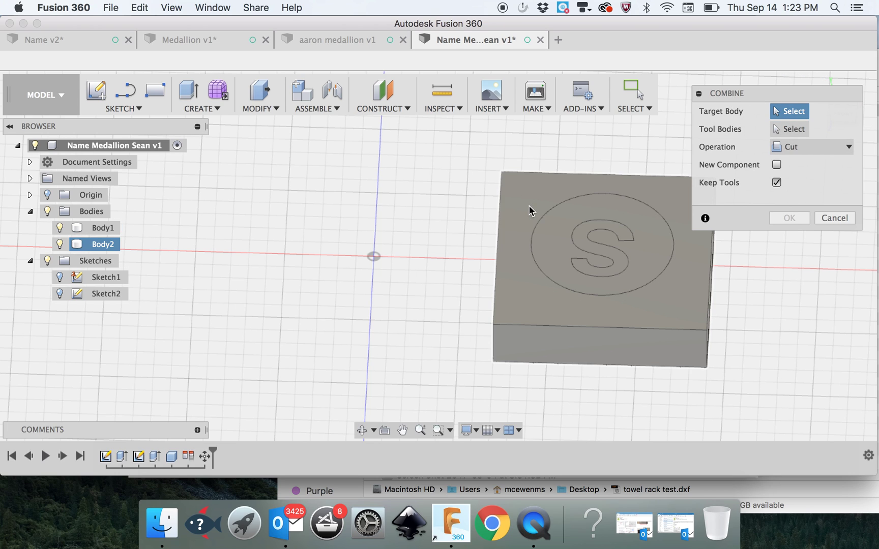
{"action": "left_click", "coordinate": [517, 310]}
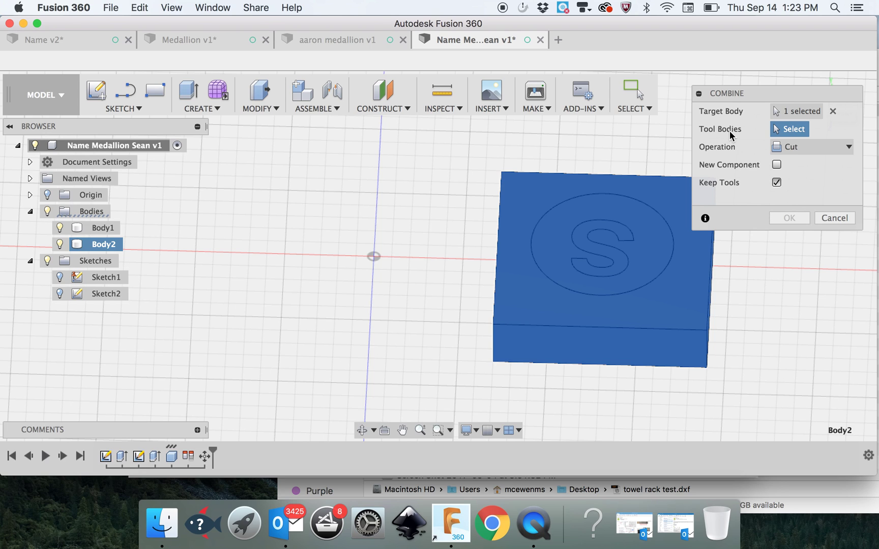
{"action": "left_click", "coordinate": [649, 222]}
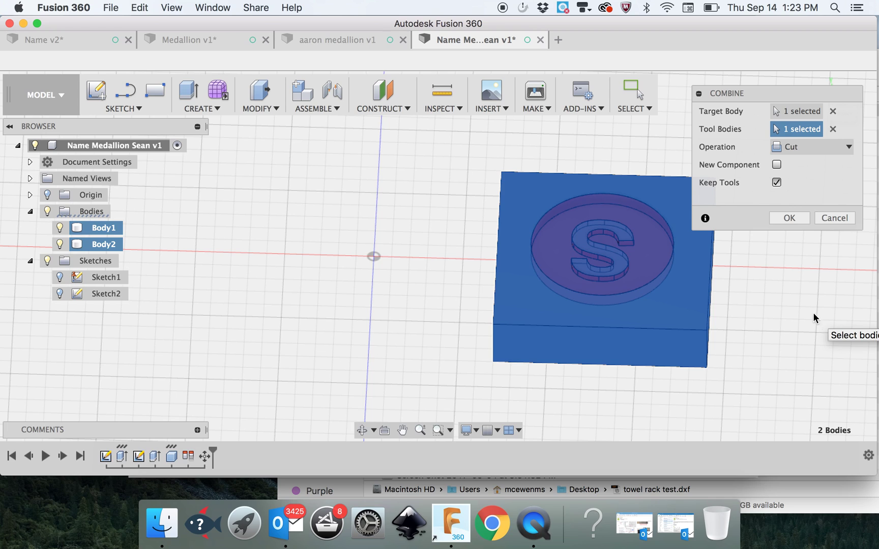
{"action": "left_click", "coordinate": [791, 147]}
{"action": "left_click", "coordinate": [792, 158]}
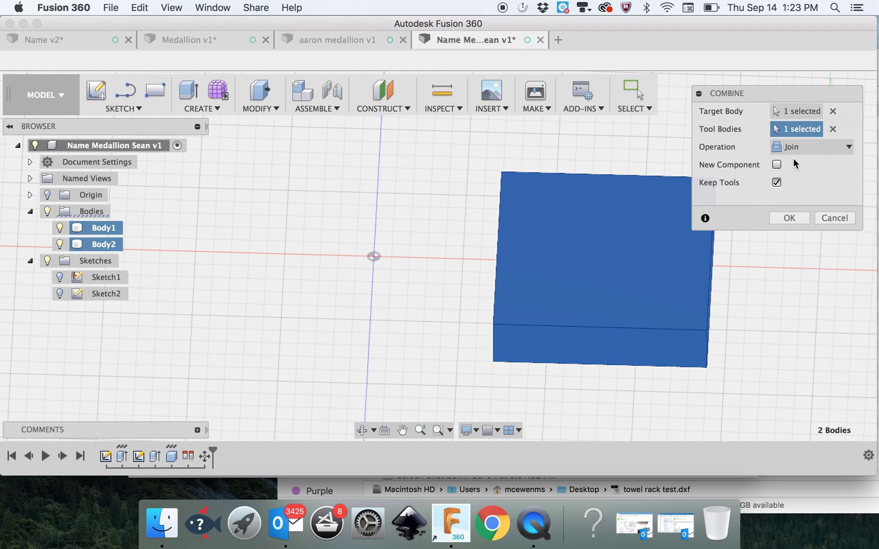
{"action": "left_click", "coordinate": [793, 148]}
{"action": "left_click", "coordinate": [793, 175]}
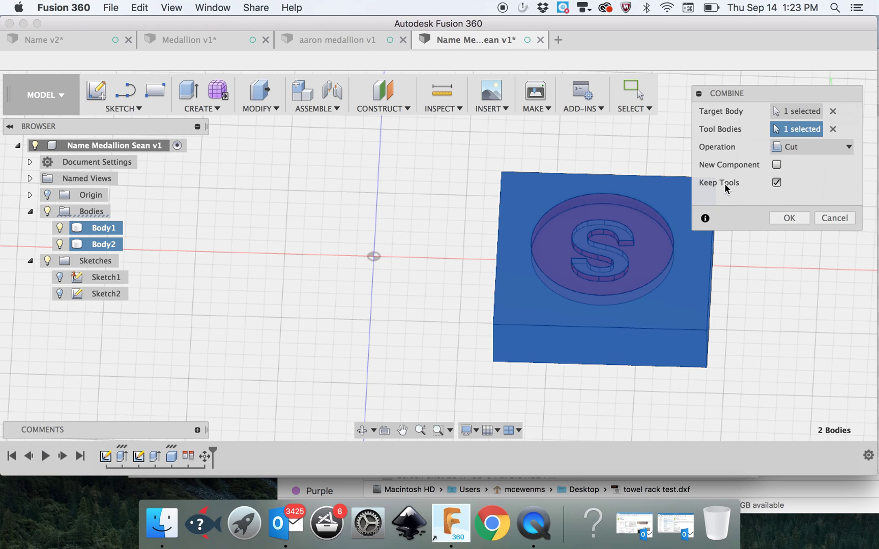
{"action": "left_click", "coordinate": [776, 183]}
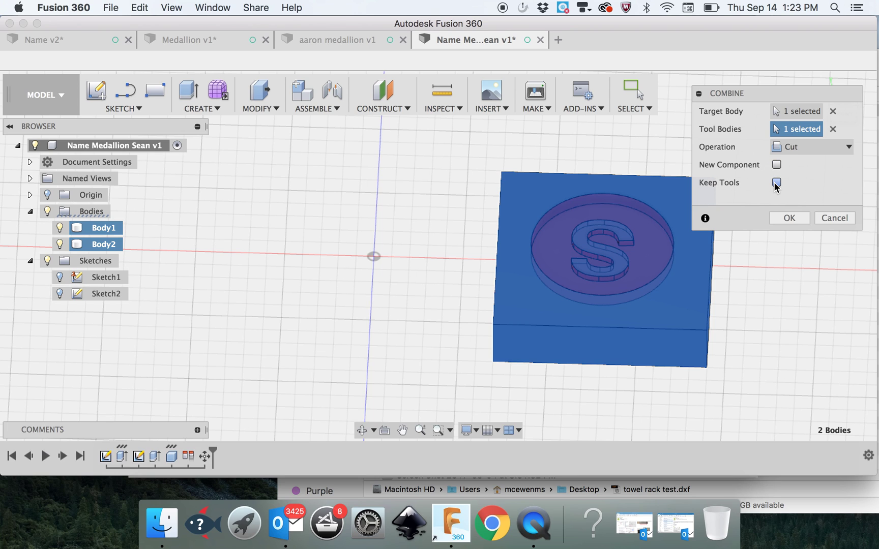
{"action": "left_click", "coordinate": [786, 218]}
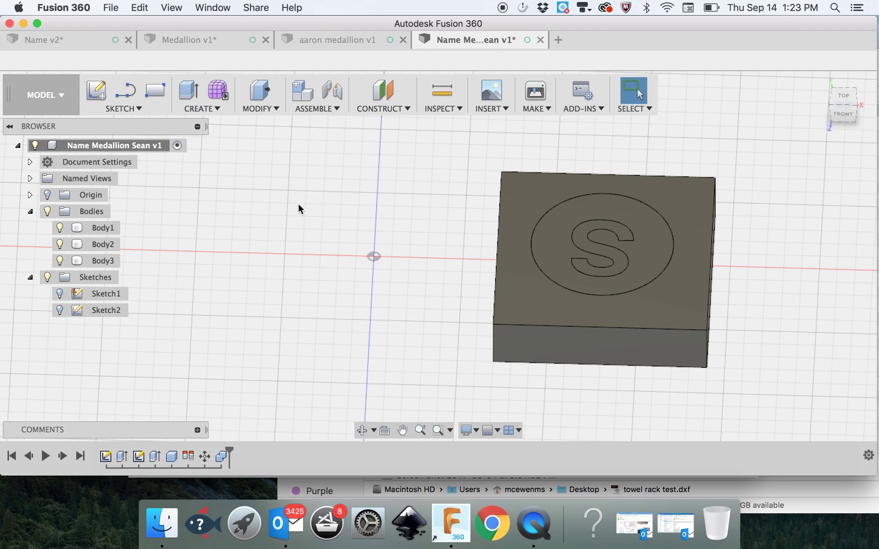
Lift the S disc out of the block and shift it sideways along X and Y
{"action": "key", "text": "m"}
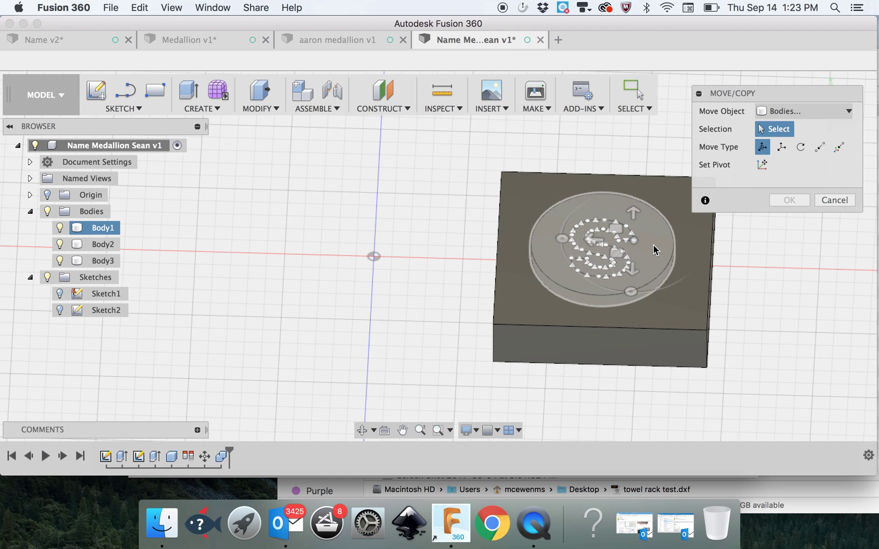
{"action": "left_click", "coordinate": [653, 249]}
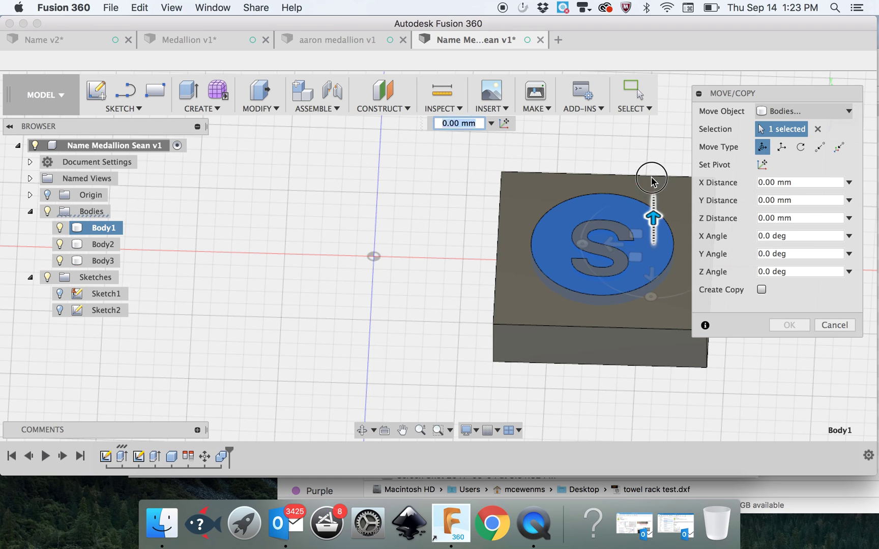
{"action": "left_click_drag", "start_coordinate": [652, 181], "coordinate": [652, 94]}
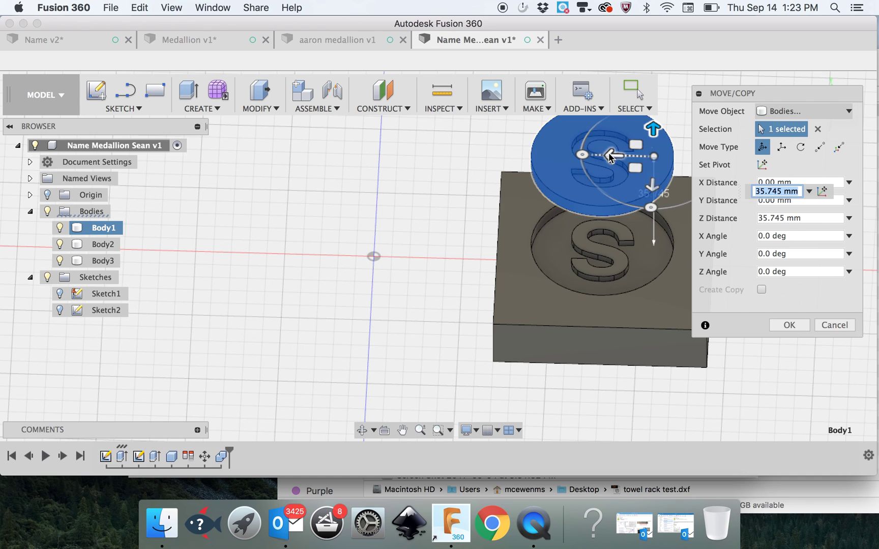
{"action": "left_click_drag", "start_coordinate": [608, 152], "coordinate": [409, 150]}
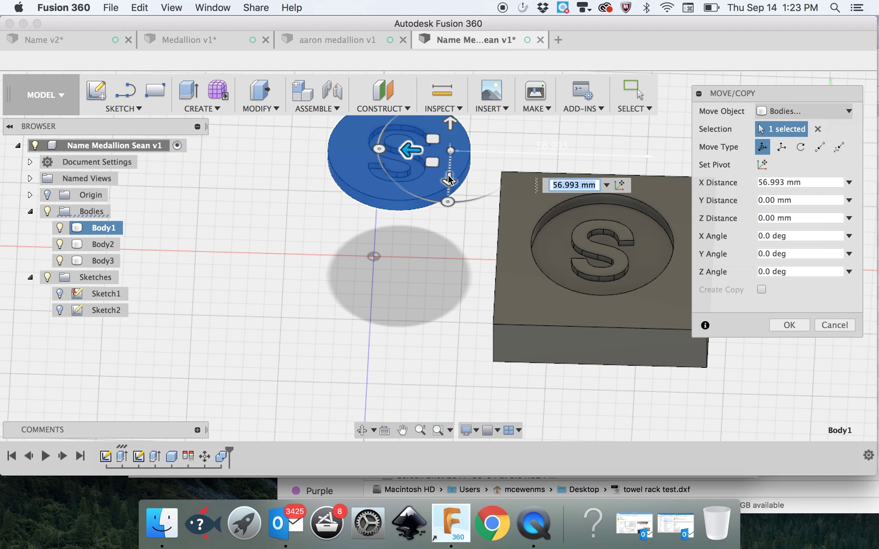
{"action": "left_click_drag", "start_coordinate": [448, 179], "coordinate": [445, 291]}
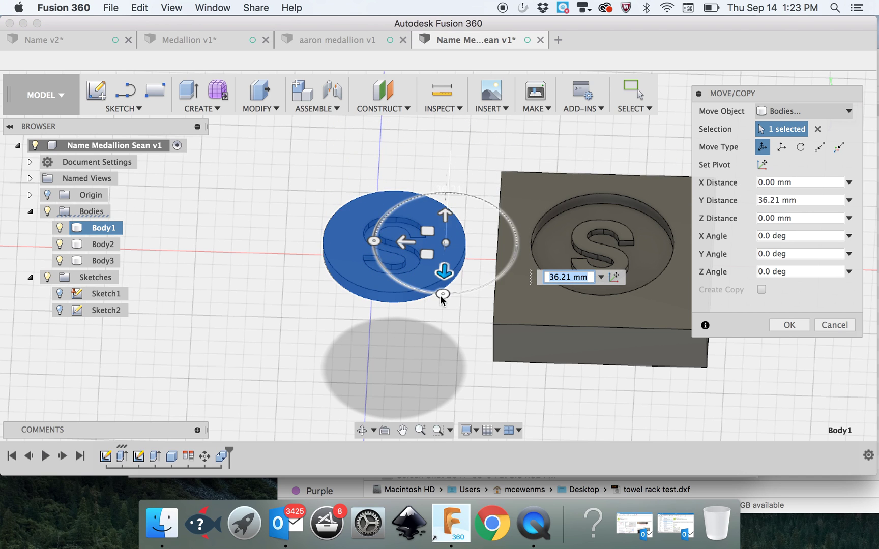
{"action": "left_click", "coordinate": [784, 327]}
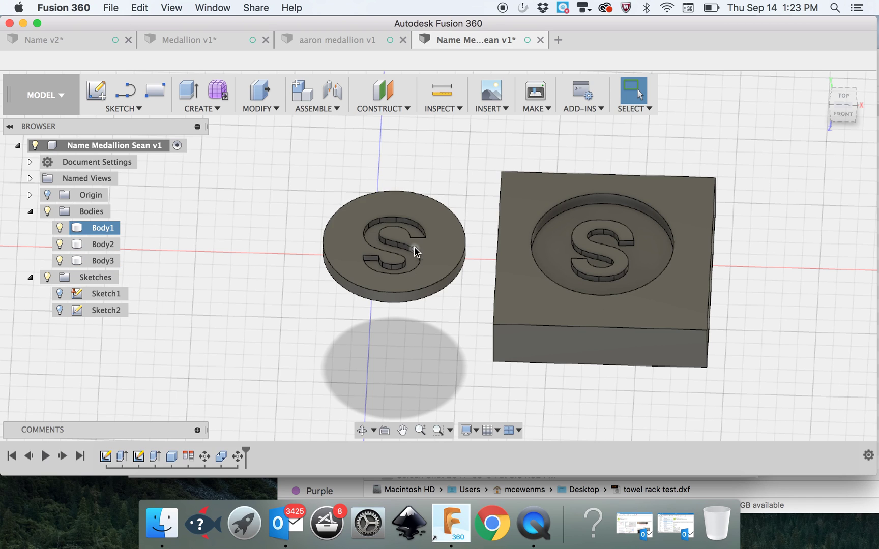
Lower the disc to the block's base level and set it beside the block
{"action": "key", "text": "m"}
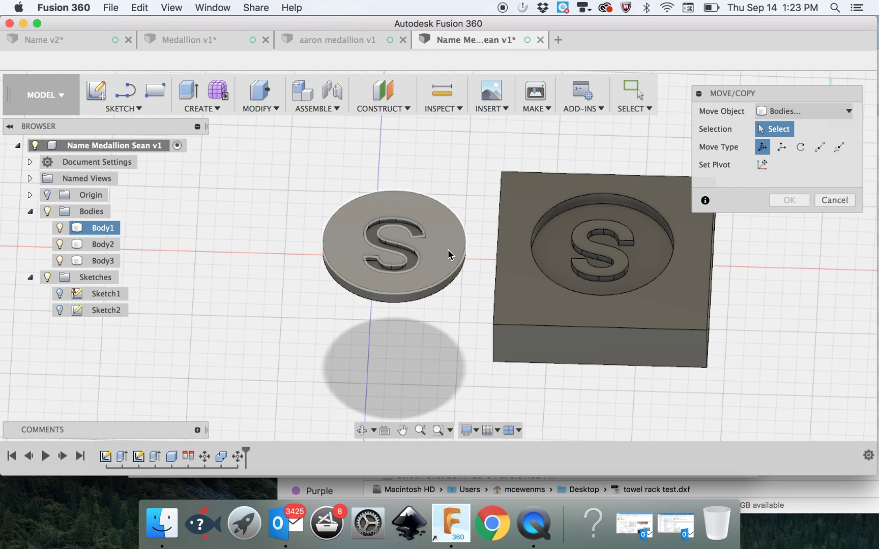
{"action": "left_click", "coordinate": [447, 249]}
{"action": "left_click_drag", "start_coordinate": [447, 282], "coordinate": [445, 335]}
{"action": "middle_click_drag", "start_coordinate": [447, 348], "coordinate": [462, 309], "text": "shift"}
{"action": "left_click_drag", "start_coordinate": [456, 155], "coordinate": [463, 308]}
{"action": "middle_click_drag", "start_coordinate": [462, 308], "coordinate": [462, 306], "text": "shift"}
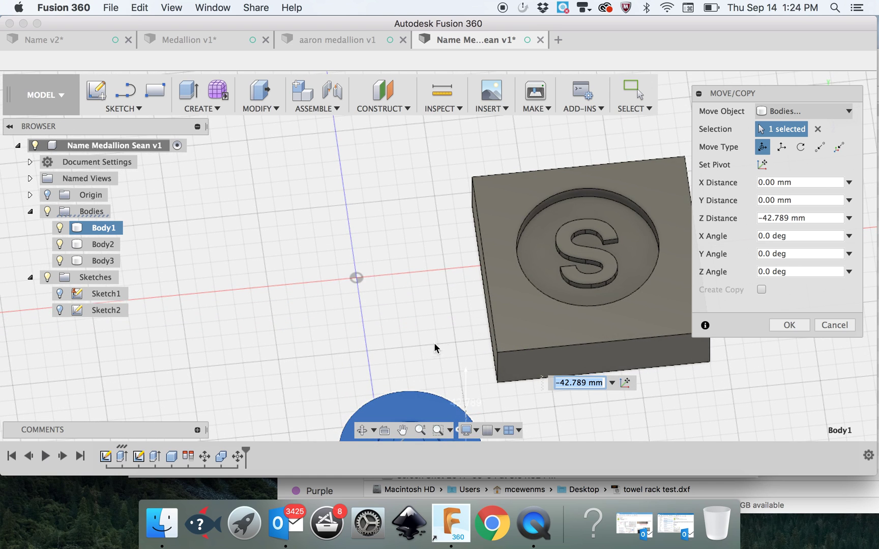
{"action": "scroll", "coordinate": [448, 407], "scroll_direction": "down", "scroll_amount": 5}
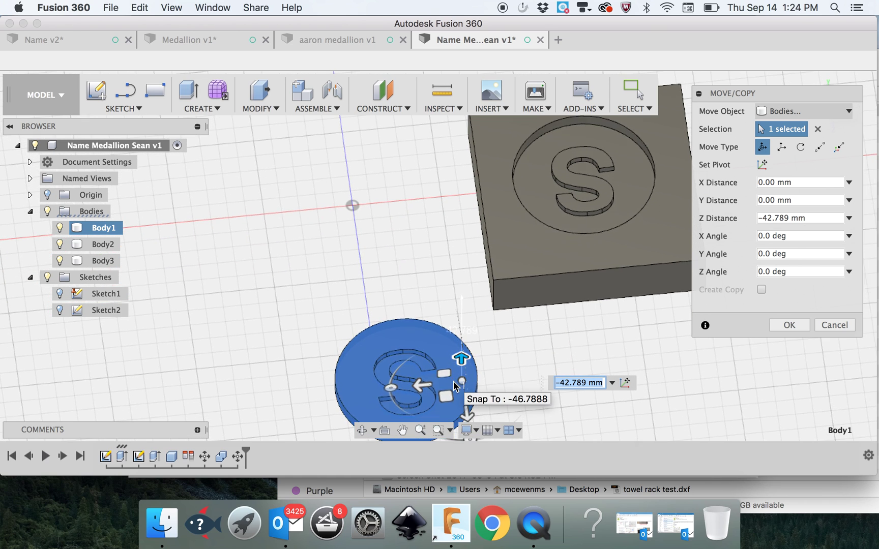
{"action": "left_click_drag", "start_coordinate": [464, 412], "coordinate": [433, 239]}
{"action": "key", "text": "Return"}
{"action": "scroll", "coordinate": [533, 321], "scroll_direction": "up", "scroll_amount": 3}
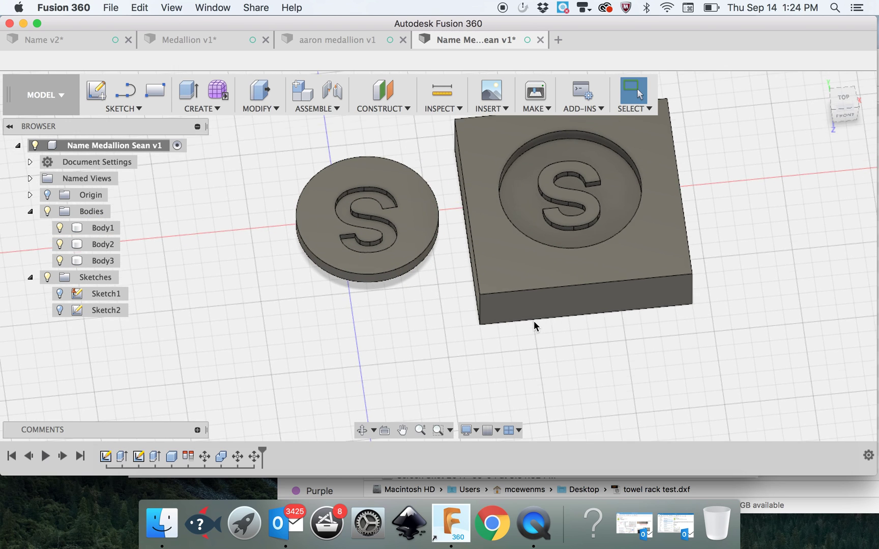
{"action": "scroll", "coordinate": [533, 326], "scroll_direction": "up", "scroll_amount": 2}
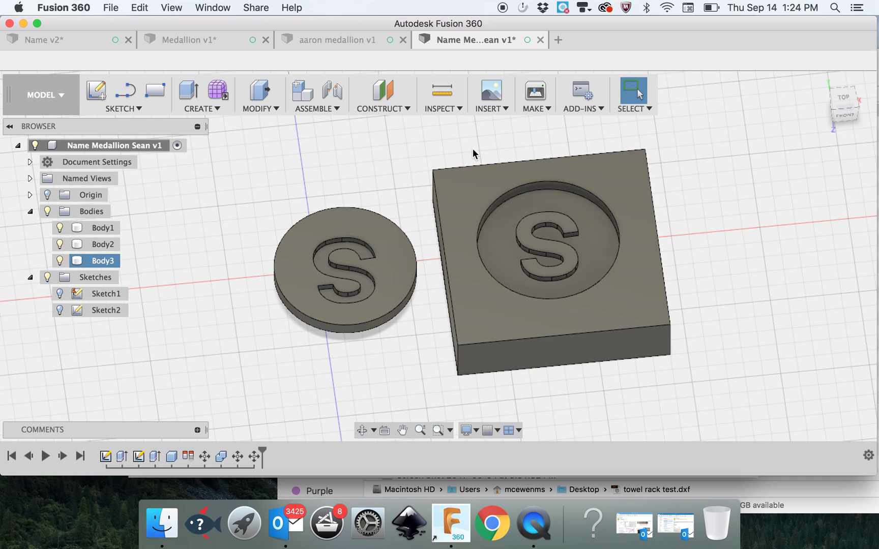
Start a new sketch on the mold block's top face with the Line tool active
{"action": "left_click", "coordinate": [142, 107]}
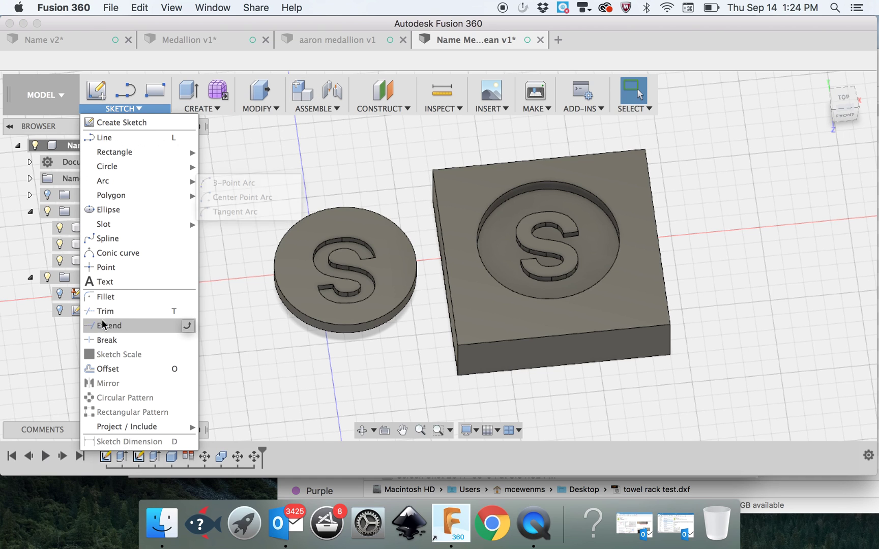
{"action": "left_click", "coordinate": [121, 122]}
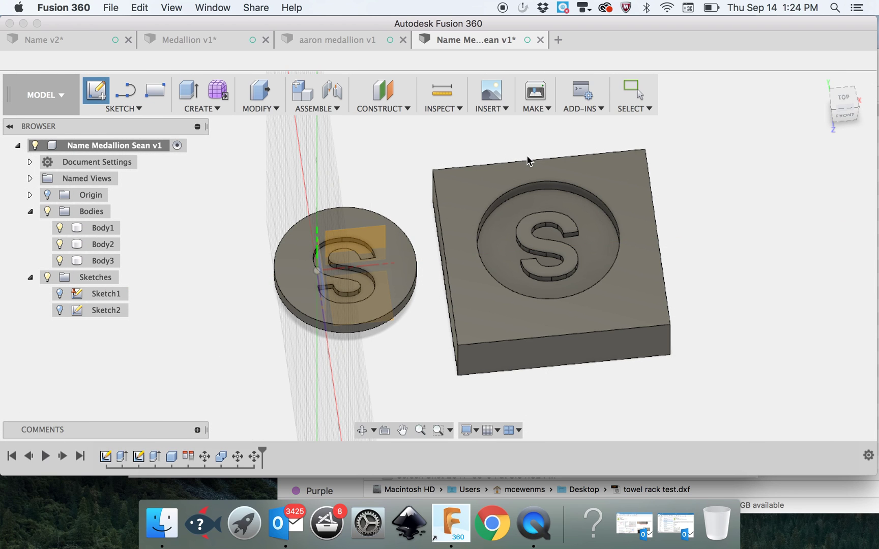
{"action": "left_click", "coordinate": [458, 176]}
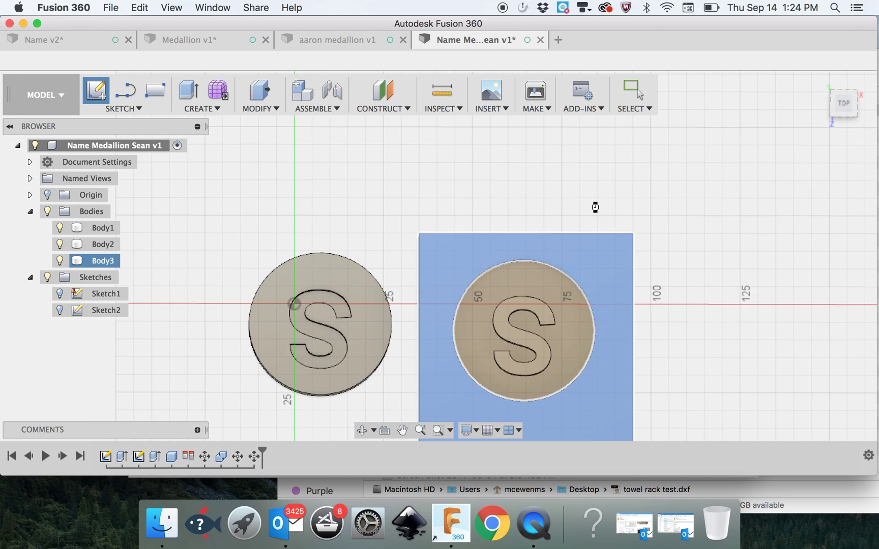
{"action": "key", "text": "l"}
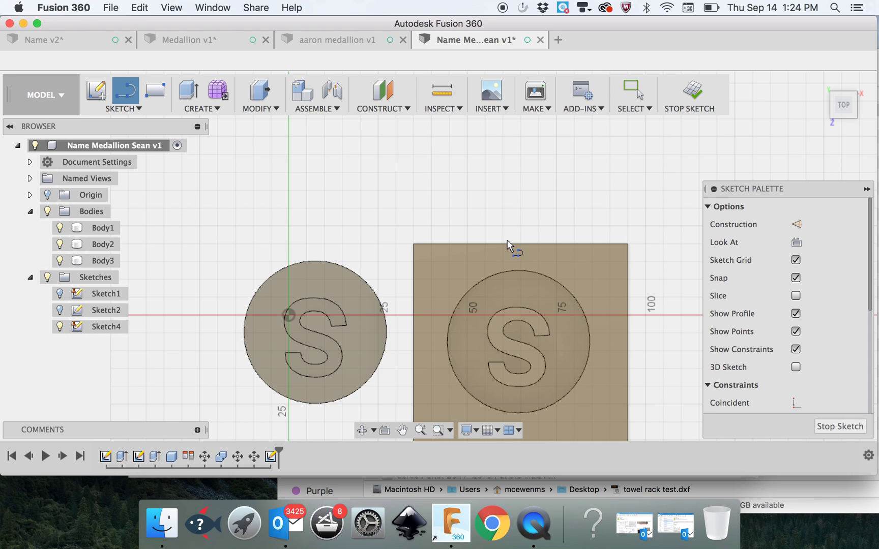
{"action": "left_click", "coordinate": [123, 109]}
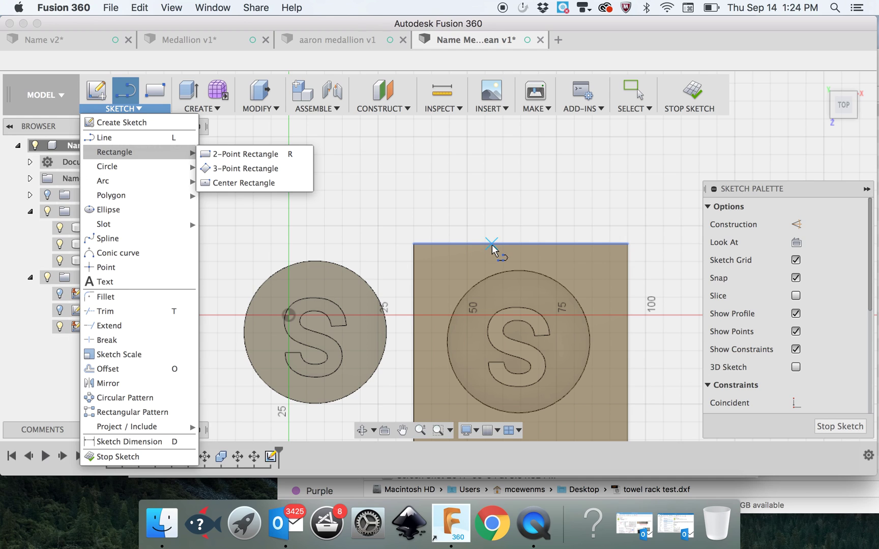
{"action": "left_click", "coordinate": [491, 248]}
Draw a trapezoid from the block's top edge to the cavity circle and finish the sketch
{"action": "left_click", "coordinate": [492, 244]}
{"action": "left_click", "coordinate": [507, 271]}
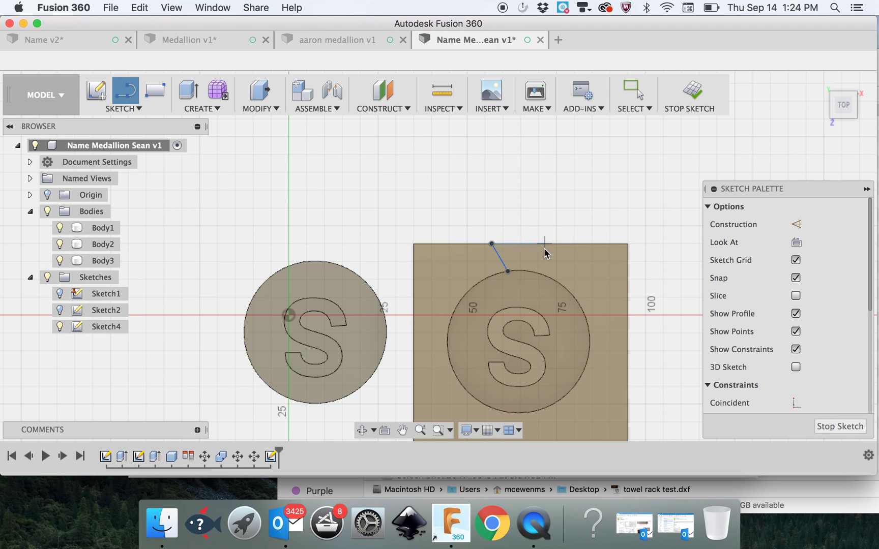
{"action": "left_click", "coordinate": [544, 245]}
{"action": "left_click", "coordinate": [532, 268]}
{"action": "left_click", "coordinate": [492, 244]}
{"action": "left_click", "coordinate": [544, 243]}
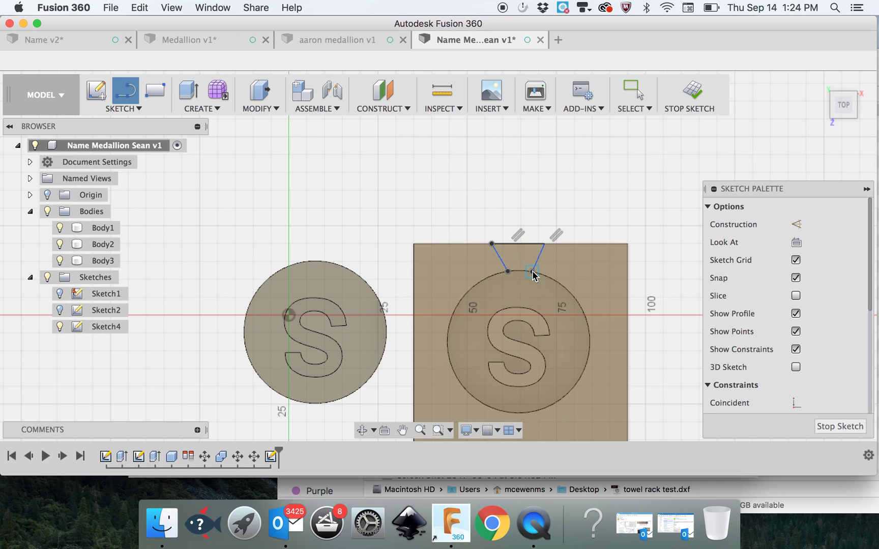
{"action": "left_click", "coordinate": [532, 271]}
{"action": "left_click", "coordinate": [507, 271]}
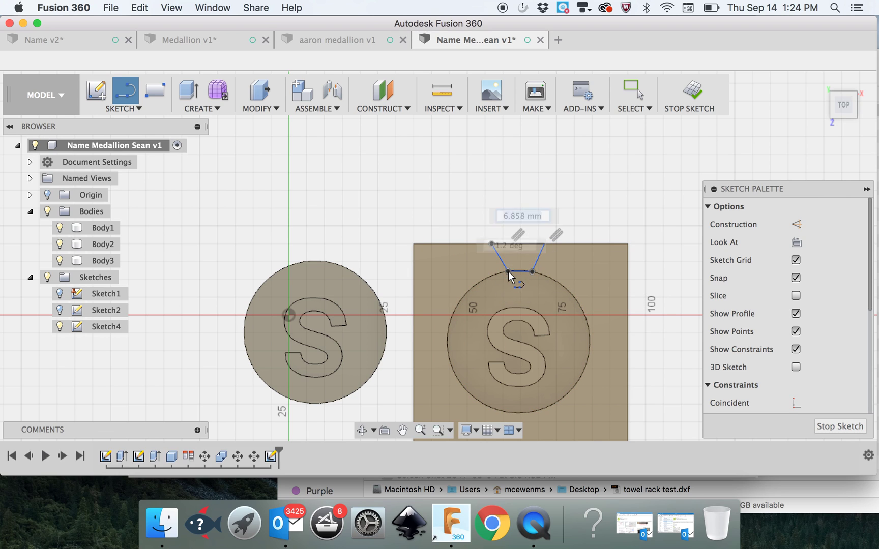
{"action": "left_click", "coordinate": [836, 426]}
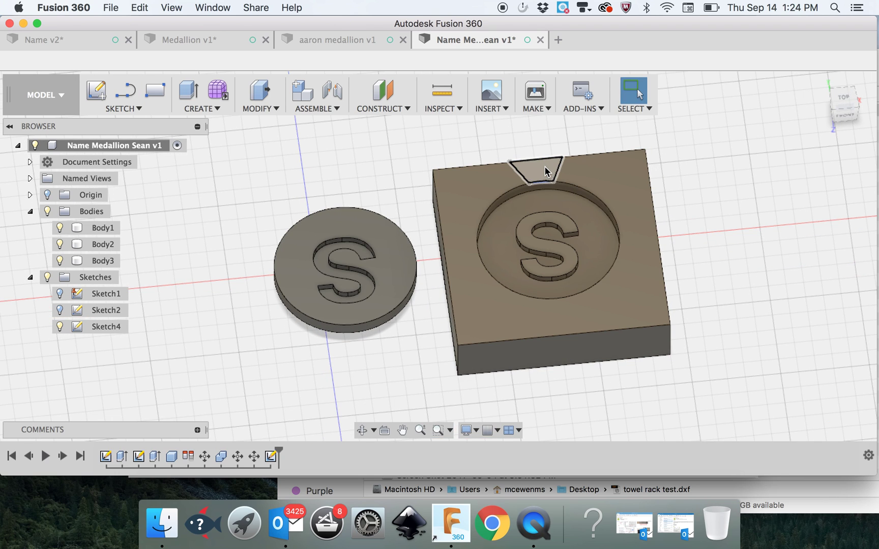
Extrude the trapezoid profile as a -2 mm Cut into the mold block
{"action": "left_click", "coordinate": [545, 165]}
{"action": "right_click", "coordinate": [545, 166]}
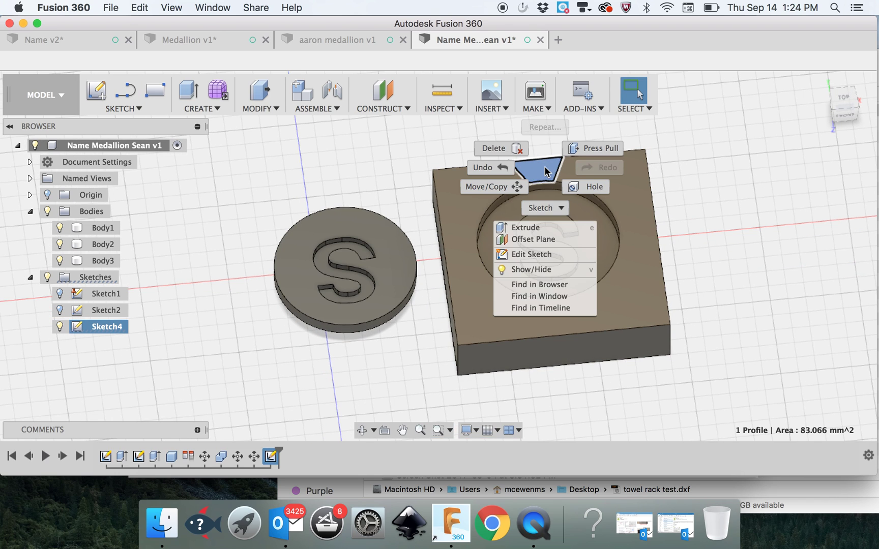
{"action": "left_click", "coordinate": [541, 225]}
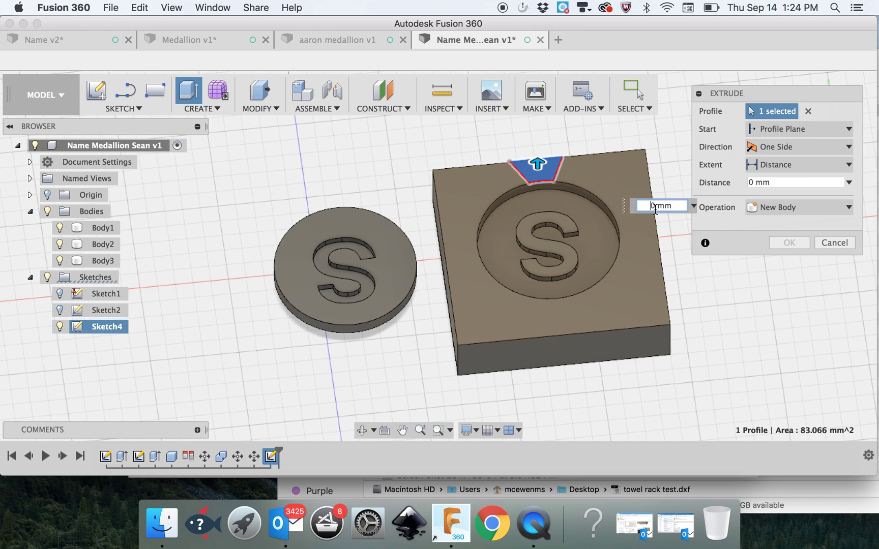
{"action": "type", "text": "-20"}
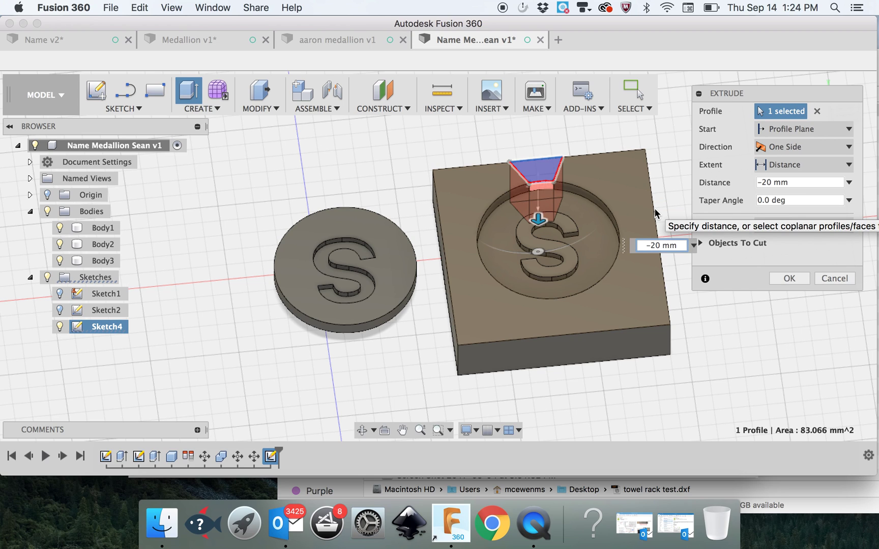
{"action": "key", "text": "Delete"}
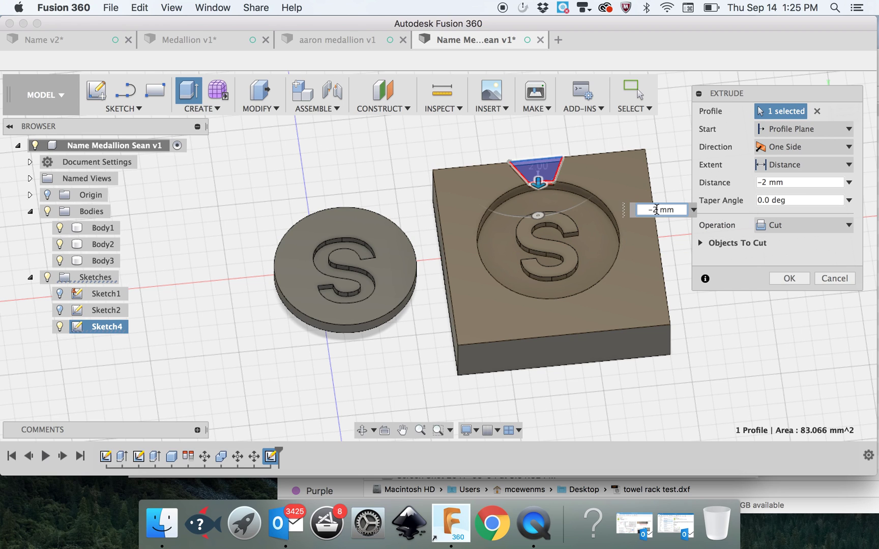
{"action": "left_click", "coordinate": [788, 278]}
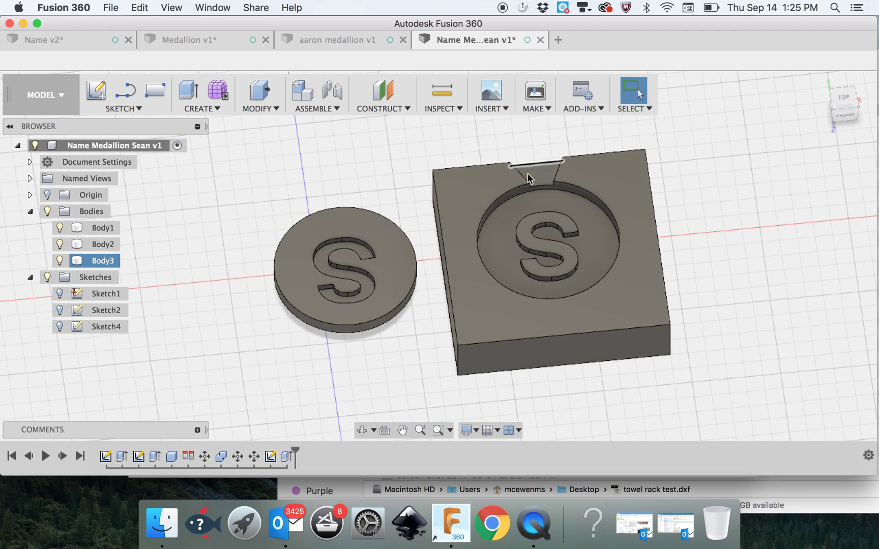
Re-edit the notch extrude from the timeline, keeping the Cut operation
{"action": "right_click", "coordinate": [287, 458]}
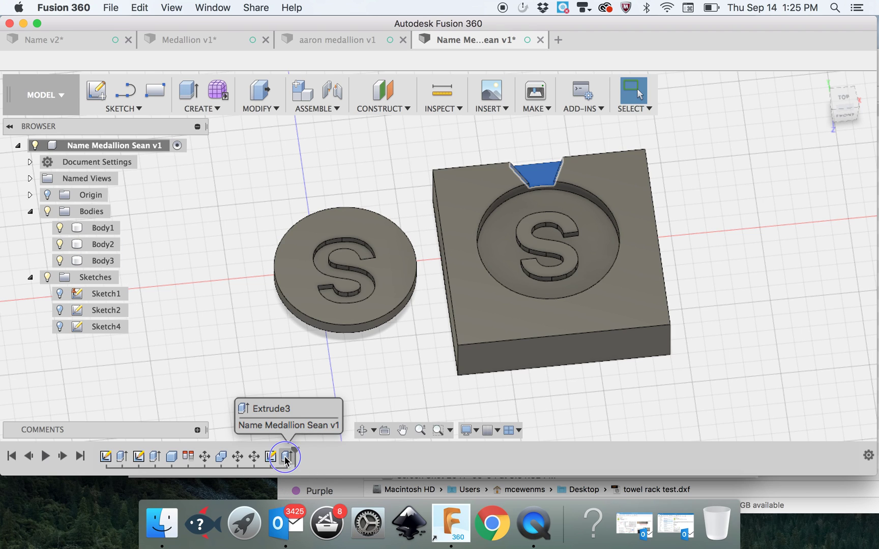
{"action": "left_click", "coordinate": [301, 384]}
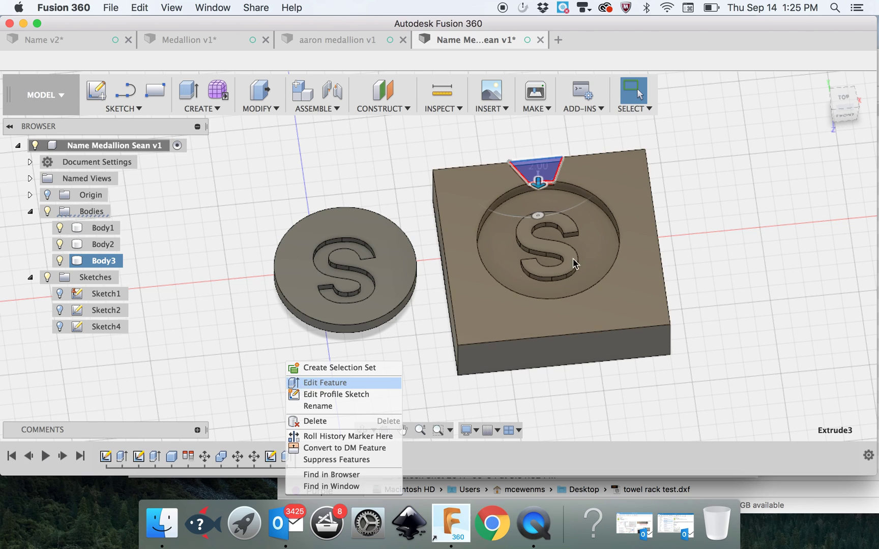
{"action": "left_click", "coordinate": [770, 227]}
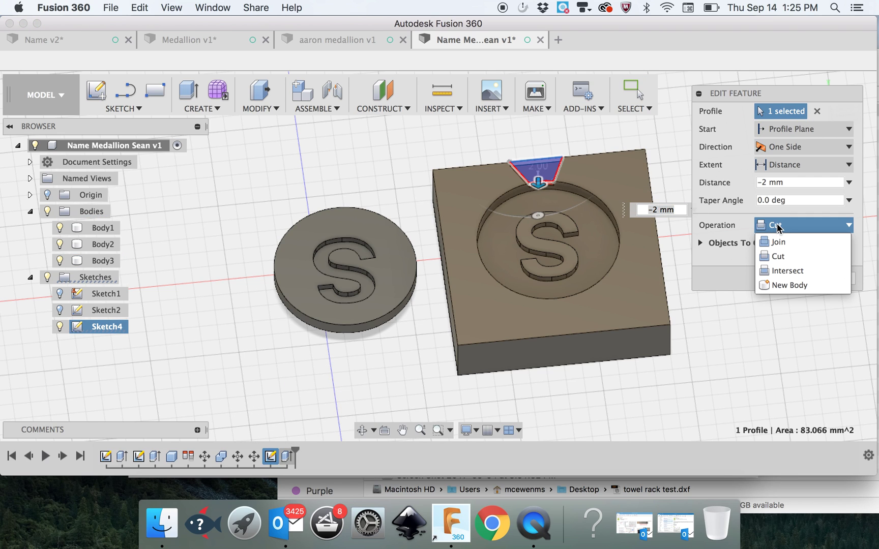
{"action": "left_click", "coordinate": [778, 242]}
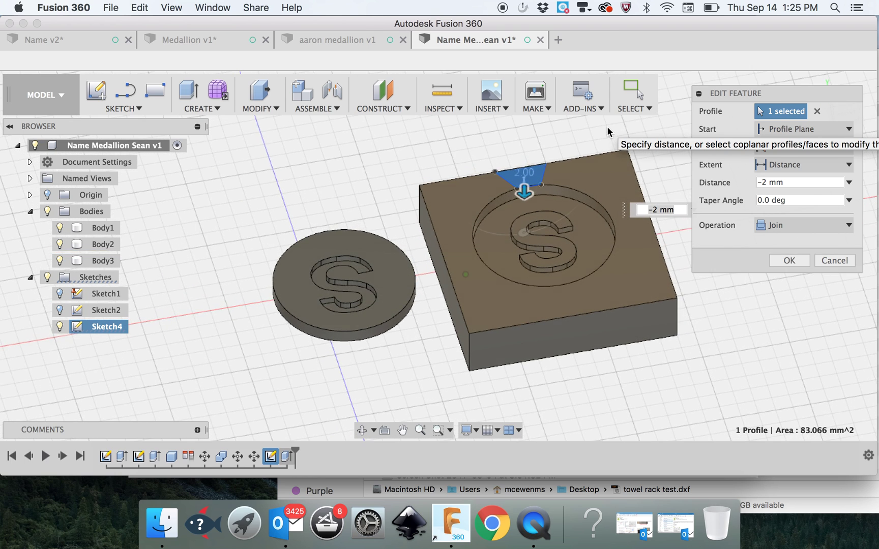
{"action": "left_click", "coordinate": [765, 227]}
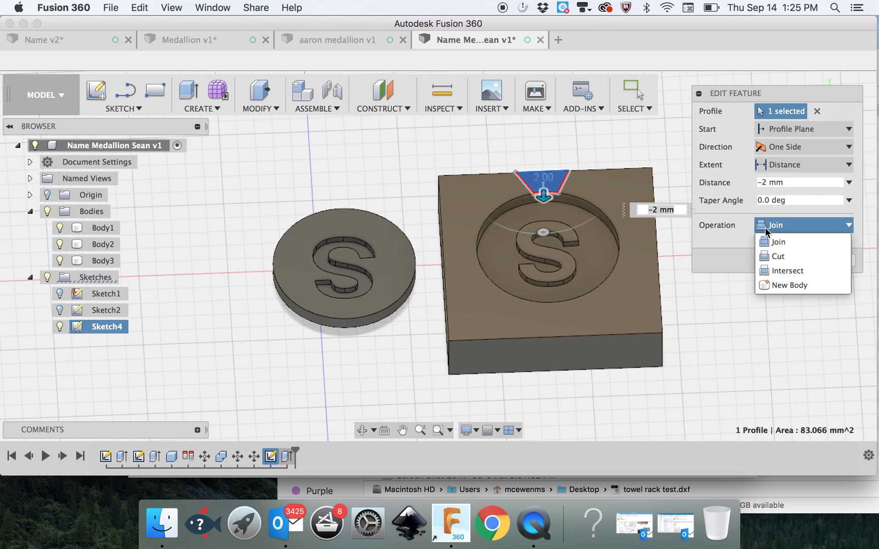
{"action": "left_click", "coordinate": [777, 256]}
{"action": "left_click", "coordinate": [790, 278]}
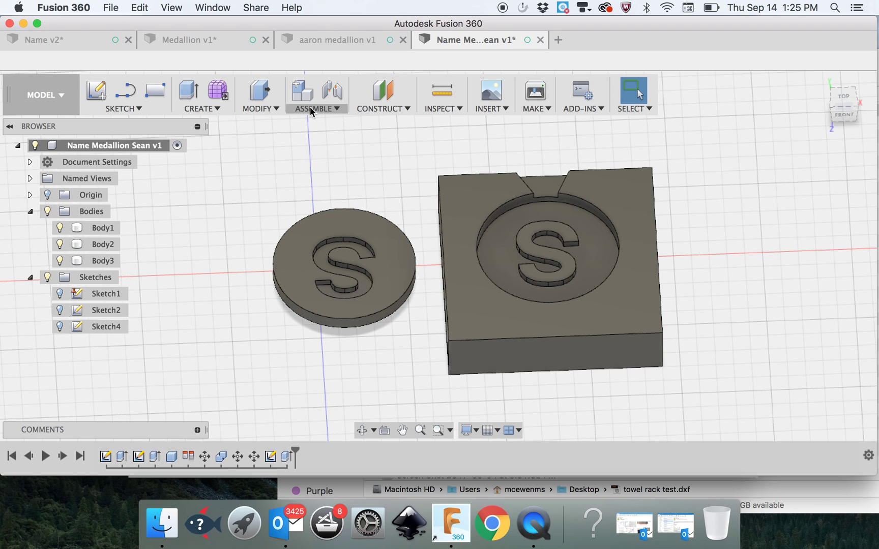
Show the CREATE menu with the Boundary Fill tooltip displayed
{"action": "scroll", "coordinate": [373, 181], "scroll_direction": "up", "scroll_amount": 5}
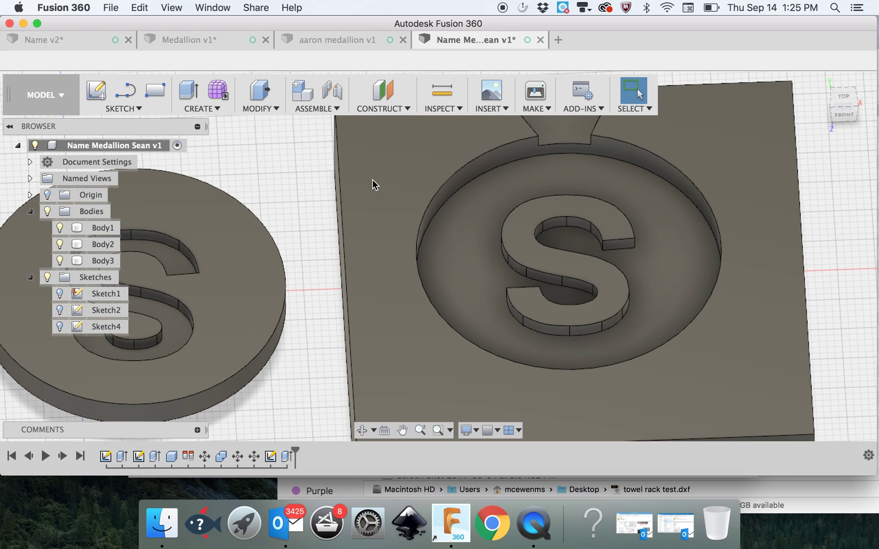
{"action": "scroll", "coordinate": [372, 184], "scroll_direction": "down", "scroll_amount": 5}
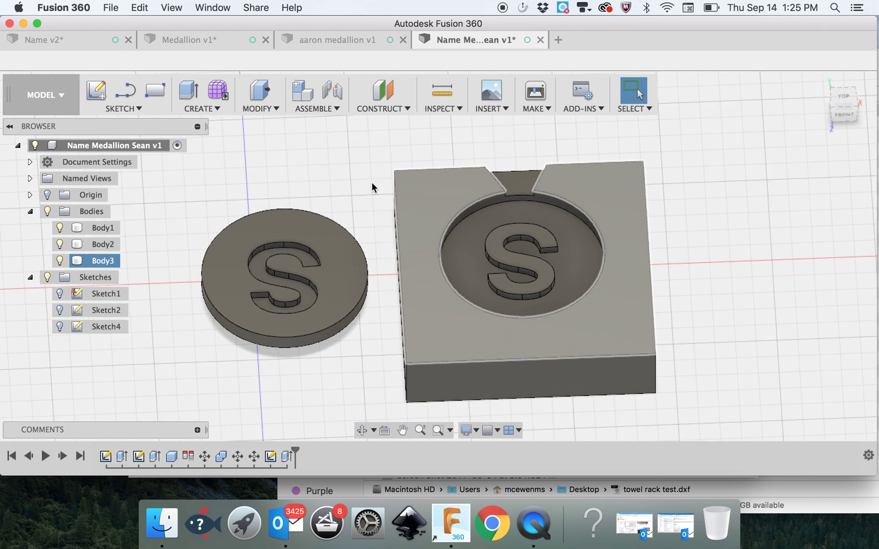
{"action": "scroll", "coordinate": [372, 183], "scroll_direction": "down", "scroll_amount": 2}
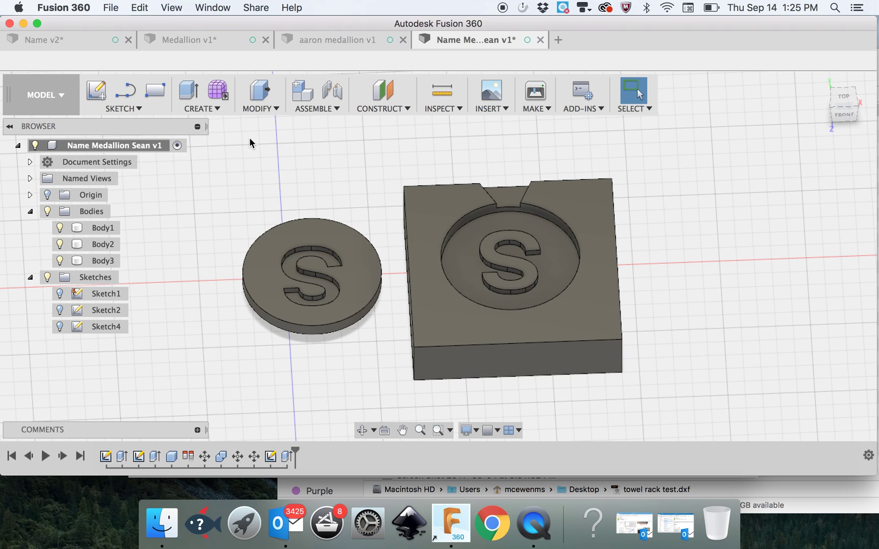
{"action": "left_click", "coordinate": [217, 108]}
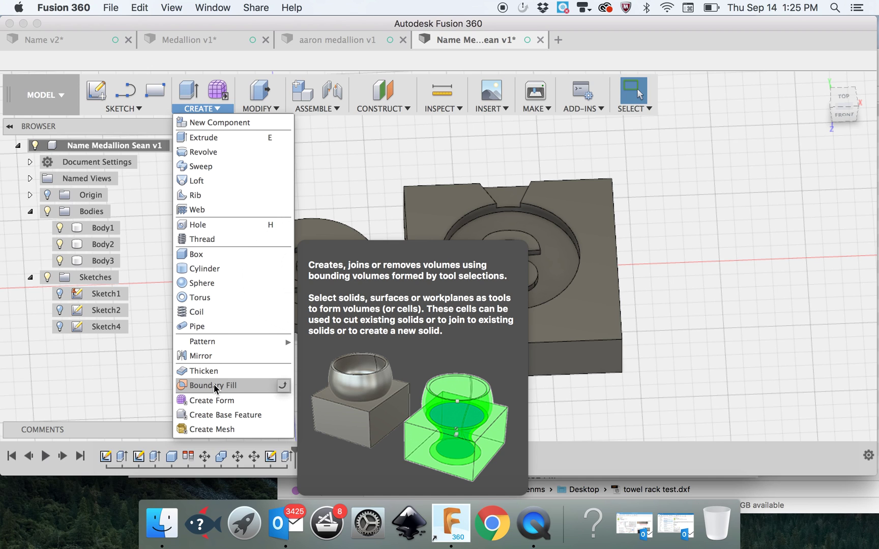
Create an Offset Plane at 0.00 mm on the S coin's top face
{"action": "left_click", "coordinate": [285, 250]}
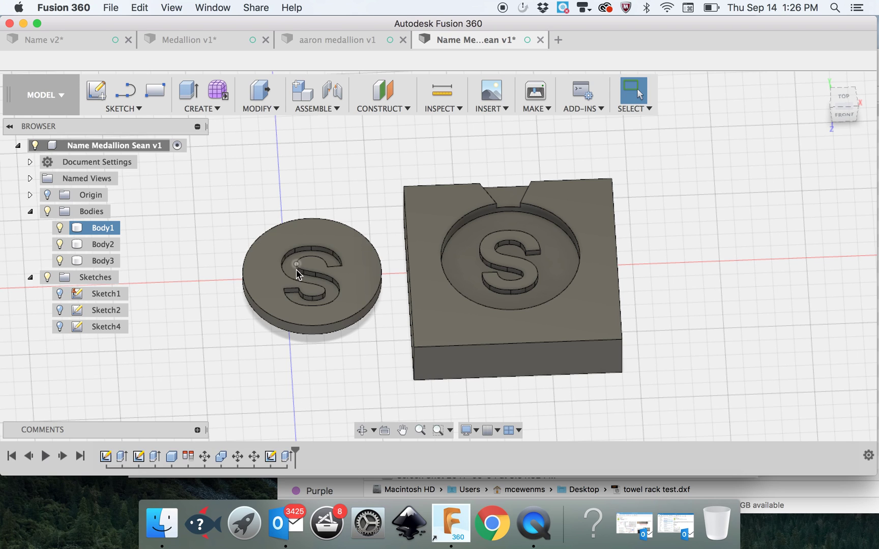
{"action": "middle_click_drag", "start_coordinate": [350, 255], "coordinate": [278, 277], "text": "shift"}
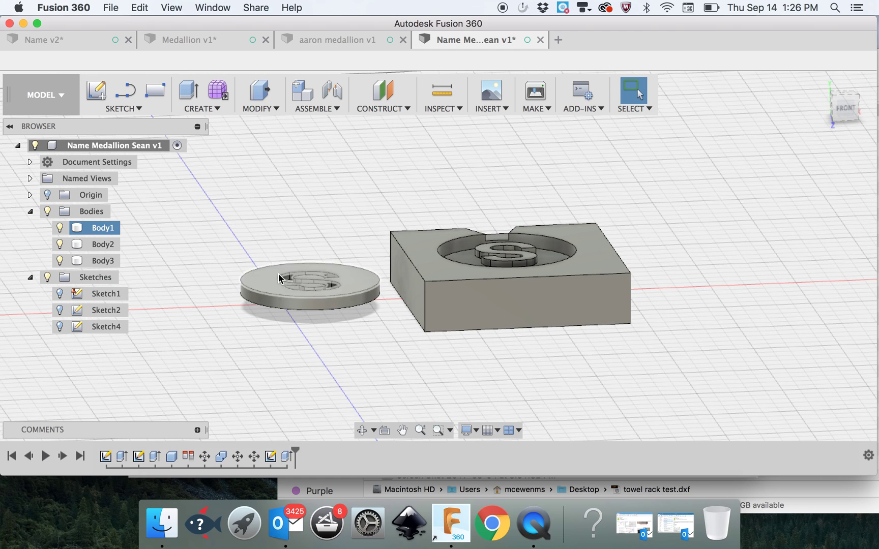
{"action": "left_click", "coordinate": [390, 110]}
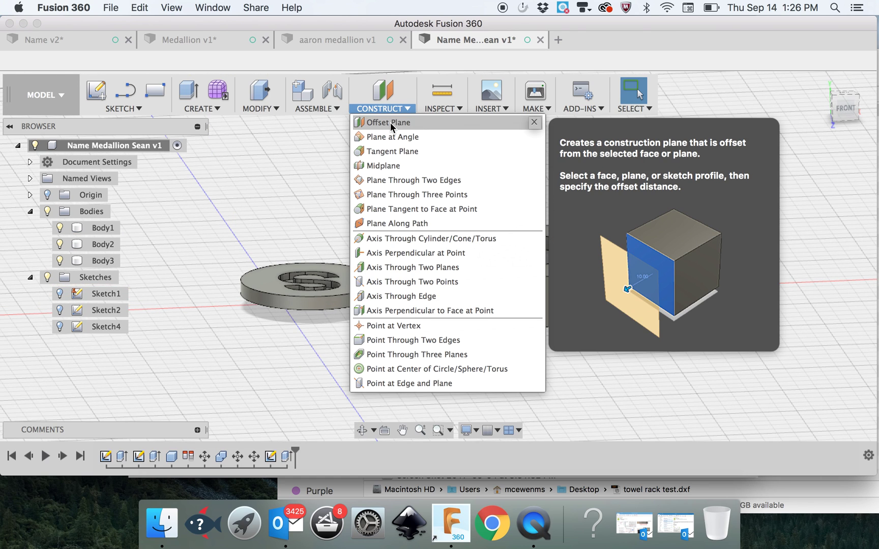
{"action": "left_click", "coordinate": [390, 123]}
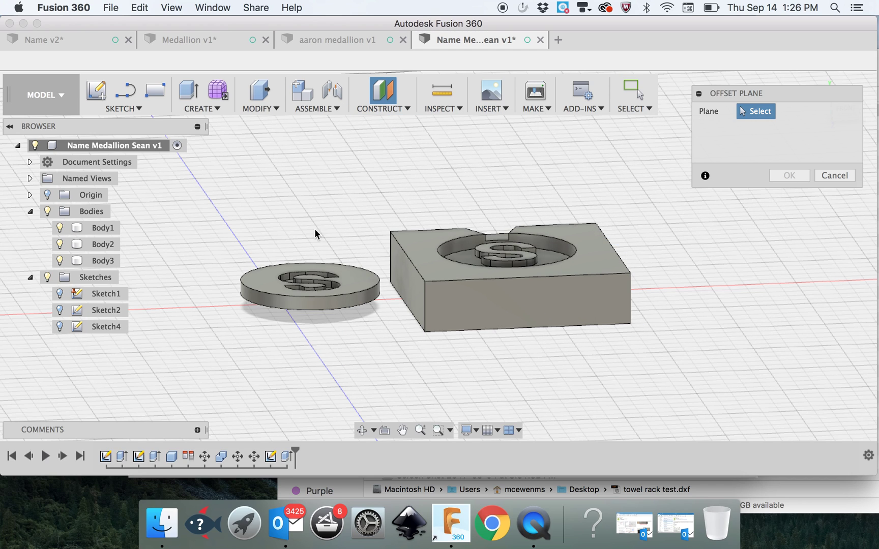
{"action": "left_click", "coordinate": [268, 281]}
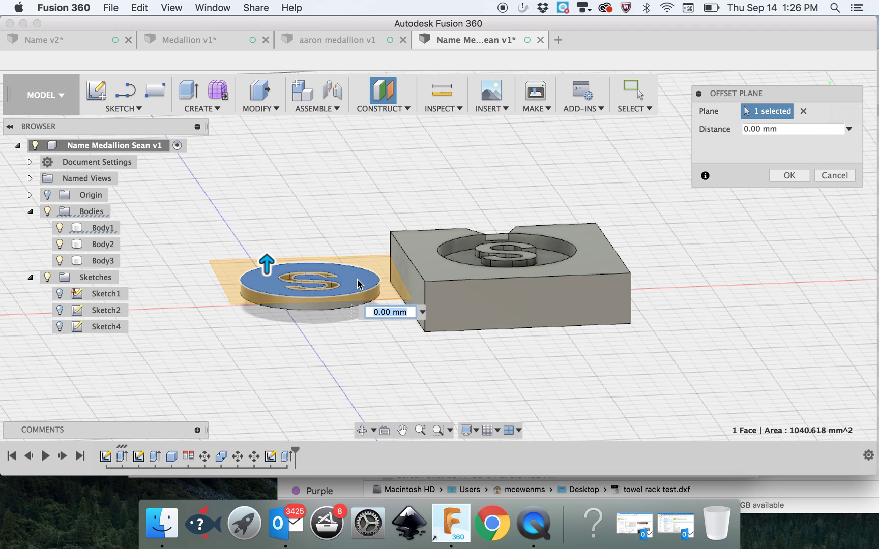
{"action": "key", "text": "Return"}
{"action": "middle_click_drag", "start_coordinate": [357, 284], "coordinate": [344, 287], "text": "shift"}
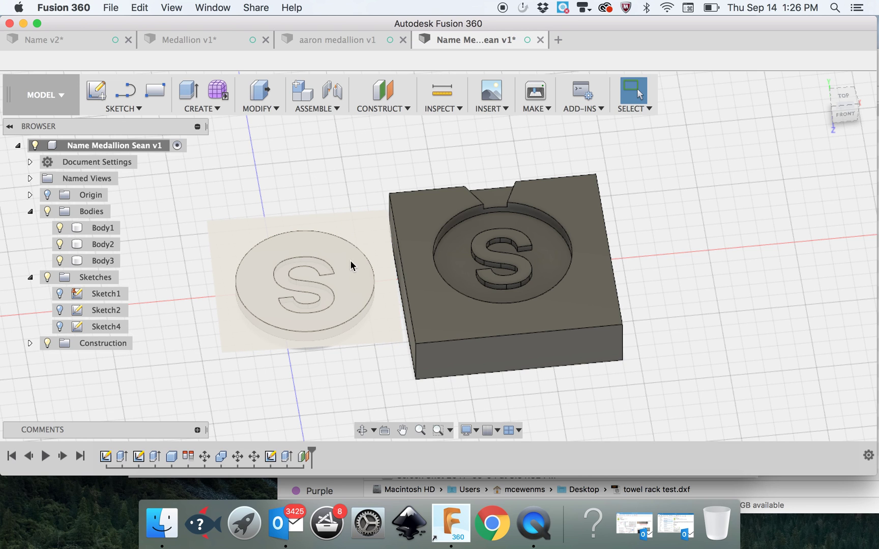
{"action": "middle_click_drag", "start_coordinate": [354, 350], "coordinate": [319, 337], "text": "shift"}
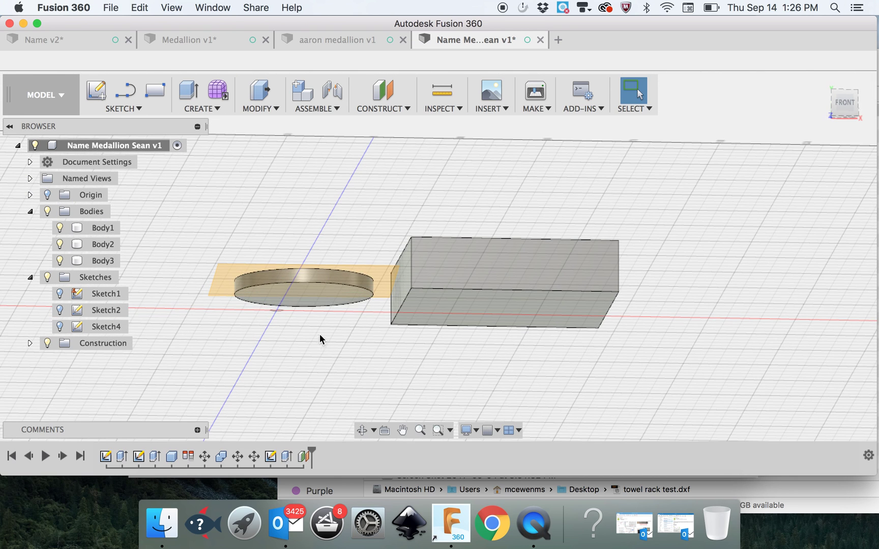
{"action": "middle_click_drag", "start_coordinate": [319, 283], "coordinate": [320, 284], "text": "shift"}
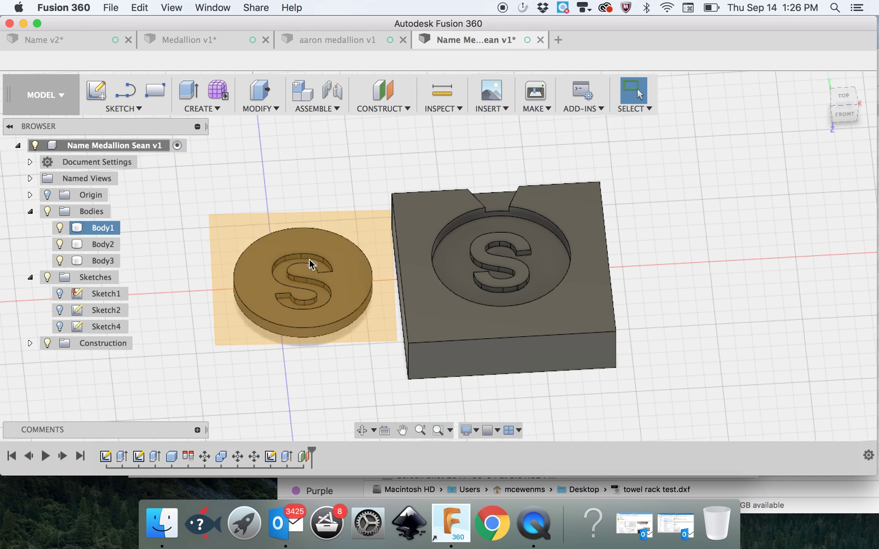
Start a Boundary Fill with Plane1 and Body1 selected as tools
{"action": "left_click", "coordinate": [214, 107]}
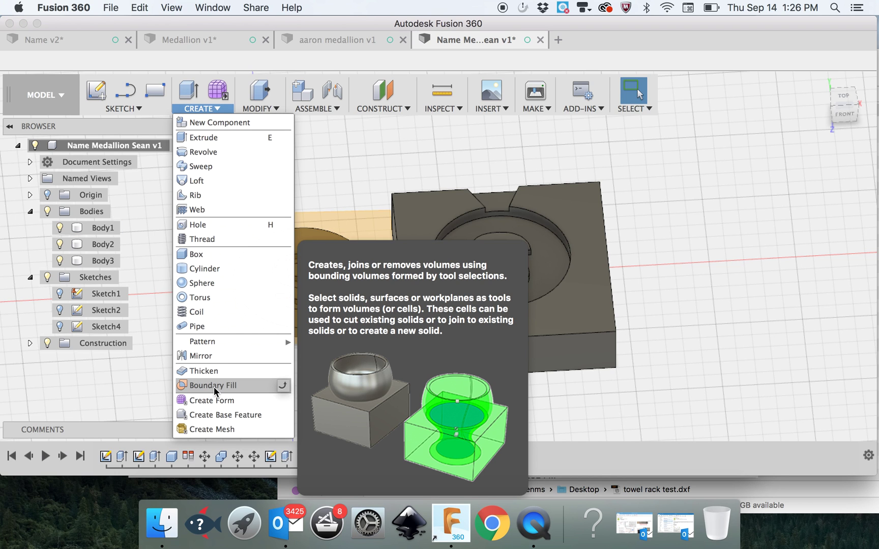
{"action": "left_click", "coordinate": [214, 387]}
{"action": "left_click", "coordinate": [349, 261]}
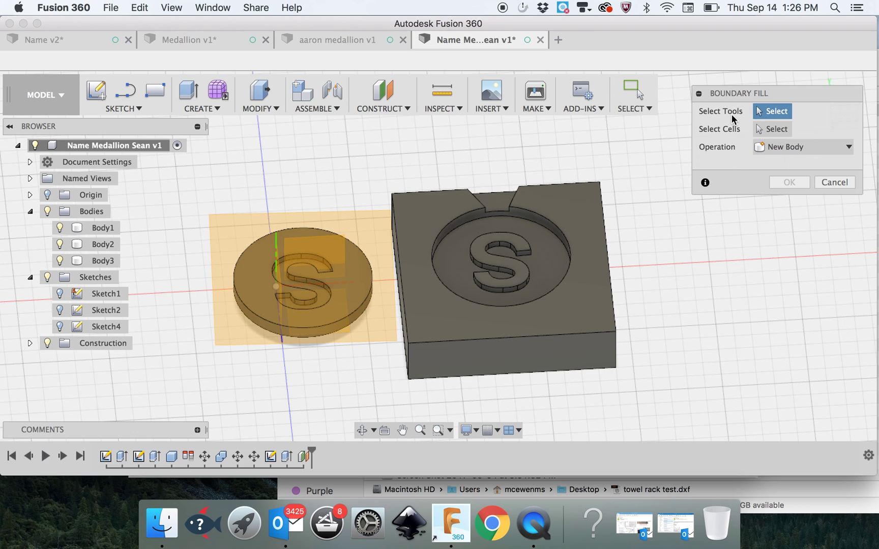
{"action": "left_click", "coordinate": [364, 219]}
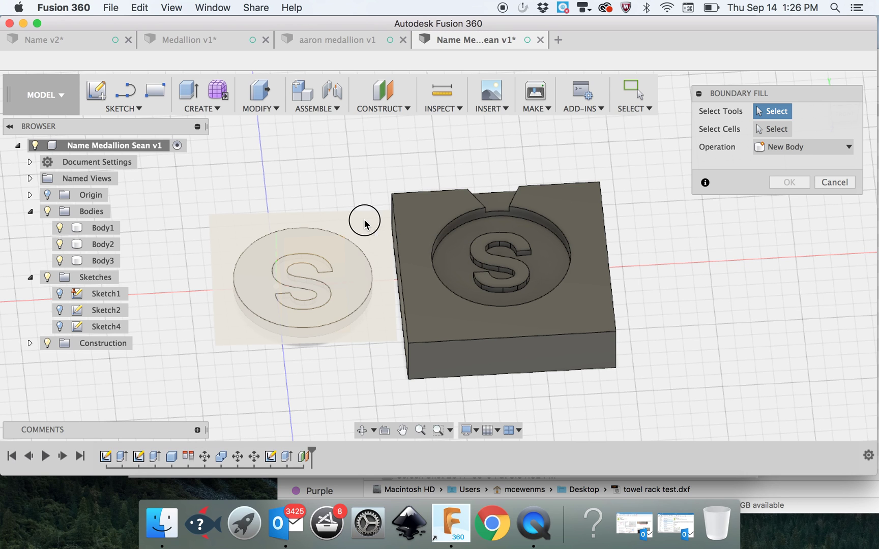
{"action": "left_click", "coordinate": [363, 337]}
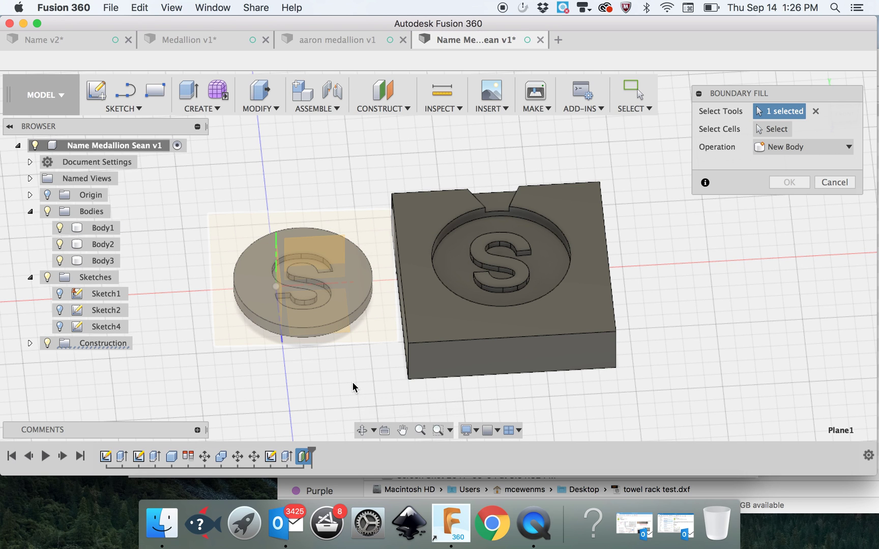
{"action": "scroll", "coordinate": [352, 381], "scroll_direction": "down", "scroll_amount": 10, "text": "shift"}
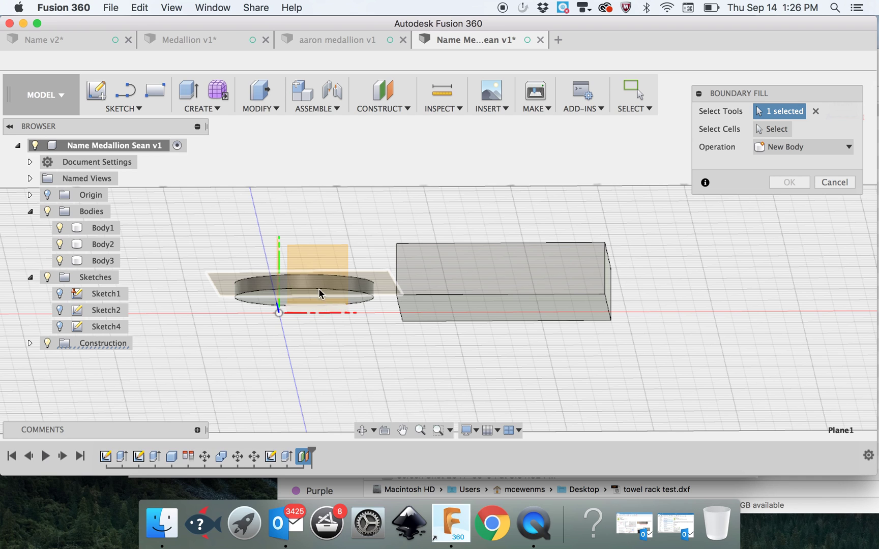
{"action": "left_click", "coordinate": [315, 281]}
{"action": "scroll", "coordinate": [355, 330], "scroll_direction": "up", "scroll_amount": 10, "text": "shift"}
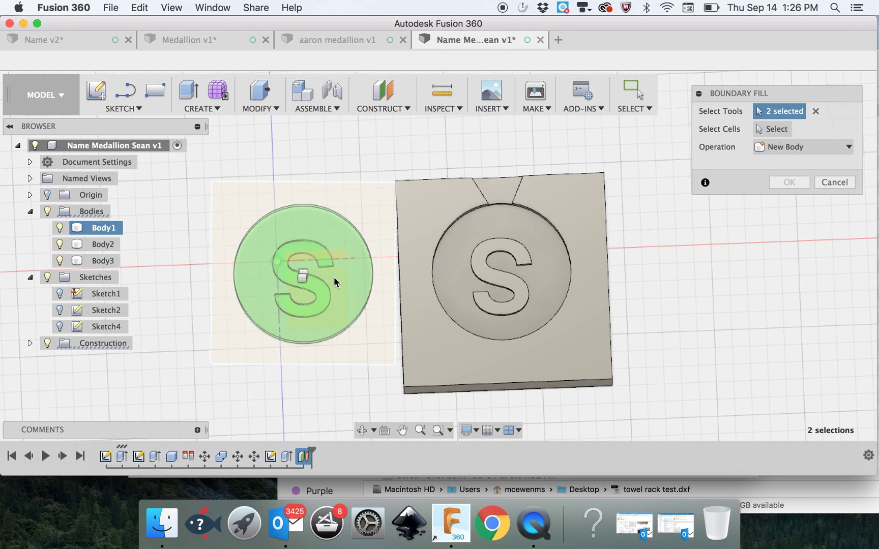
{"action": "scroll", "coordinate": [334, 277], "scroll_direction": "down", "scroll_amount": 5, "text": "shift"}
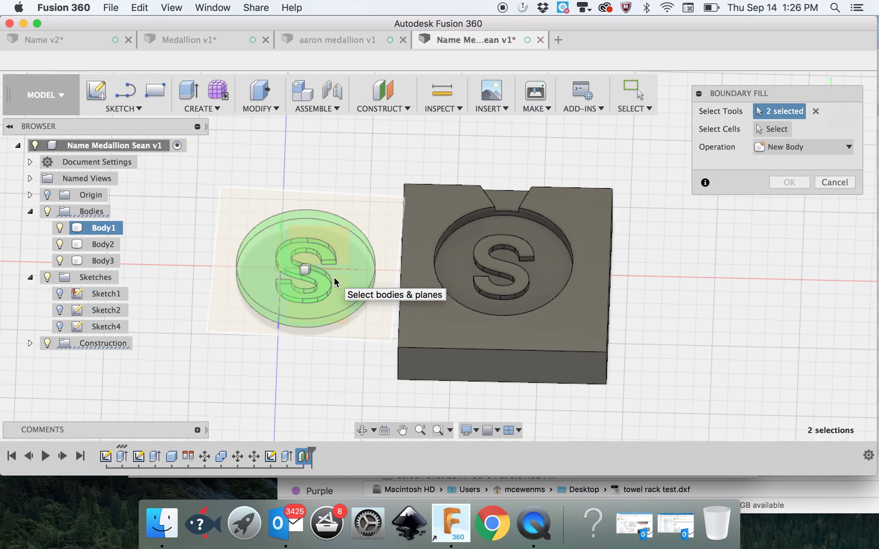
{"action": "scroll", "coordinate": [332, 269], "scroll_direction": "down", "scroll_amount": 5, "text": "shift"}
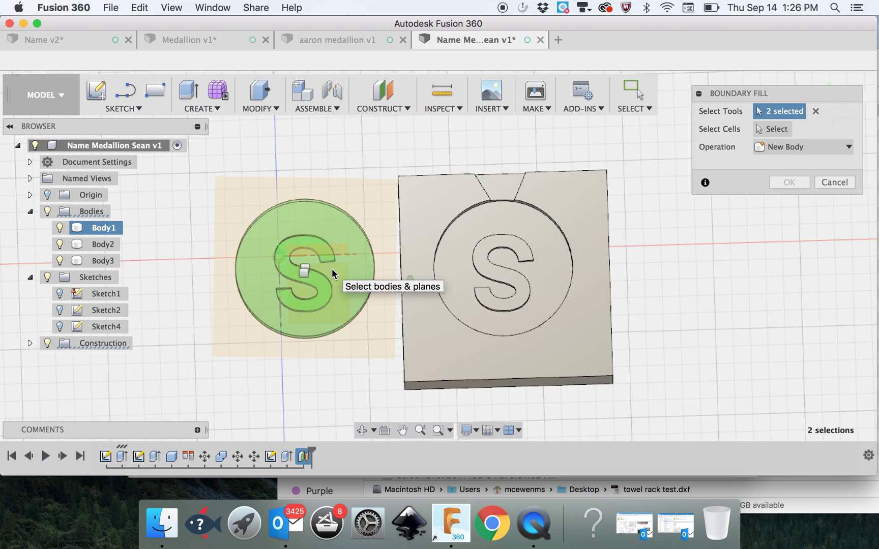
Select the S-shaped cell and create it as new body Body4
{"action": "left_click", "coordinate": [771, 127]}
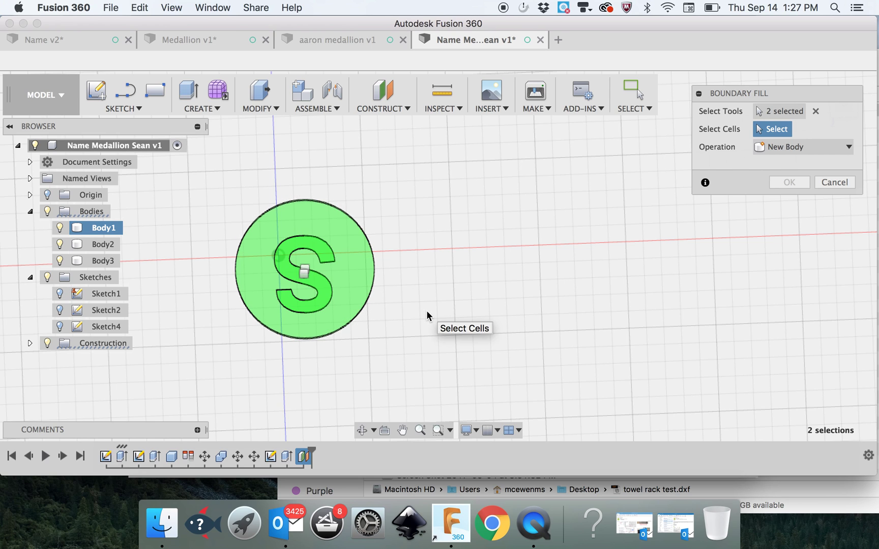
{"action": "left_click", "coordinate": [304, 273]}
{"action": "middle_click_drag", "start_coordinate": [375, 286], "coordinate": [409, 301], "text": "shift"}
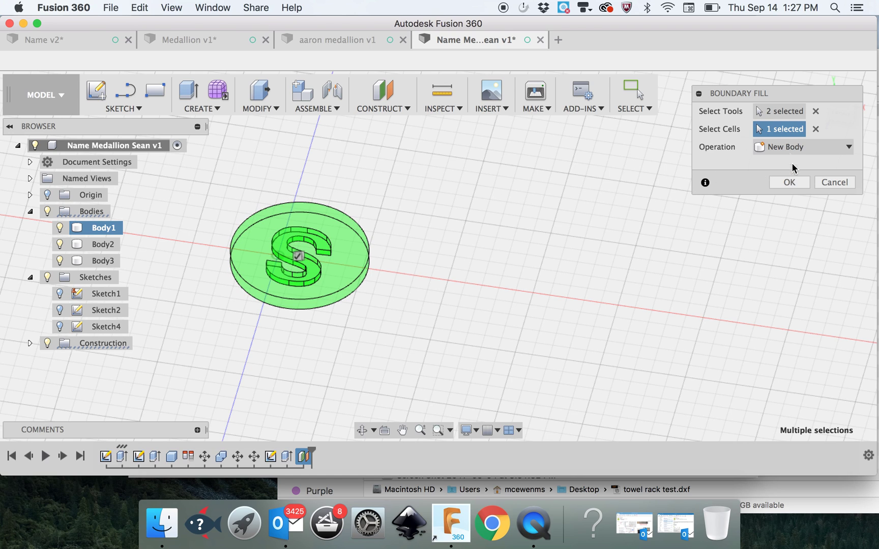
{"action": "left_click", "coordinate": [785, 182]}
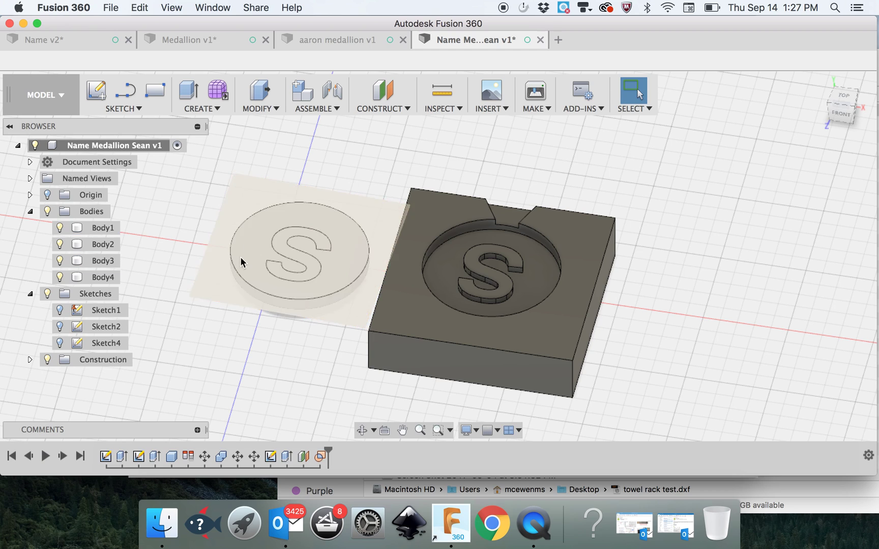
Hide the construction plane and rename the new S body Body4 to 'Resin'
{"action": "left_click", "coordinate": [47, 360]}
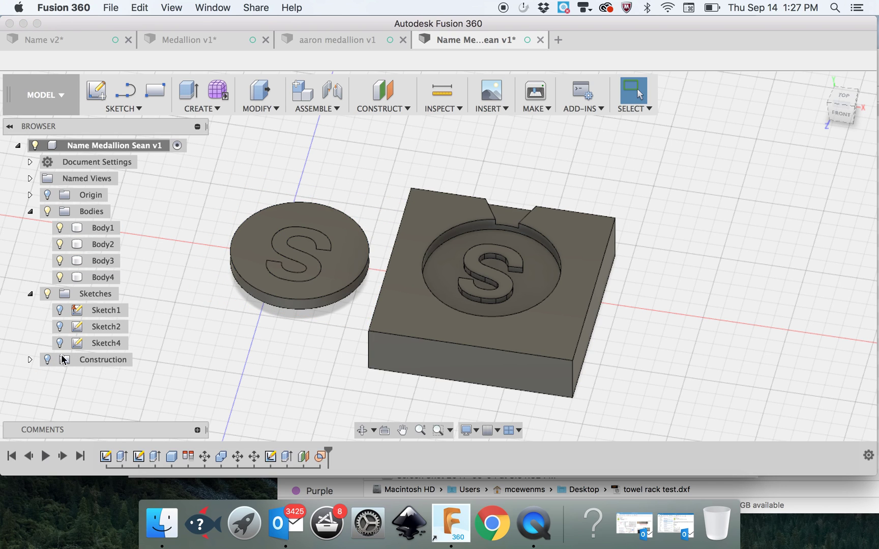
{"action": "left_click", "coordinate": [281, 236]}
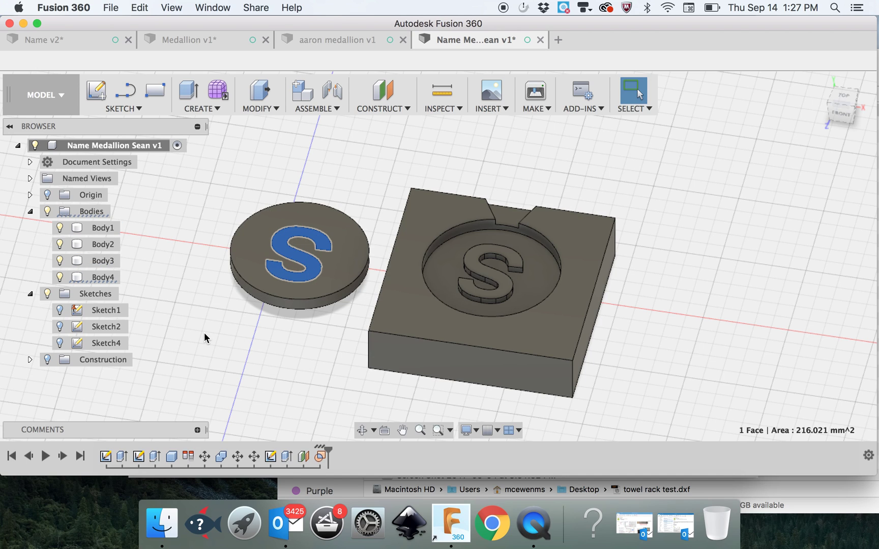
{"action": "left_click", "coordinate": [175, 269]}
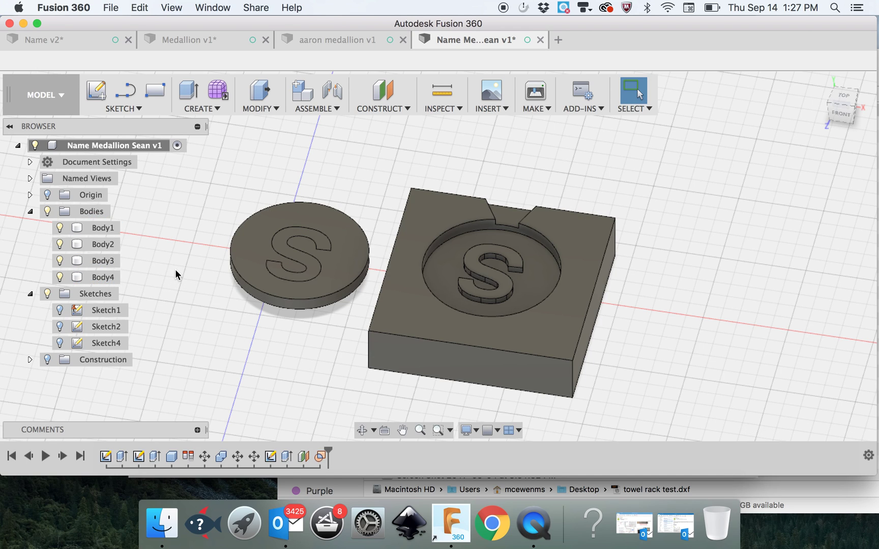
{"action": "left_click", "coordinate": [103, 278]}
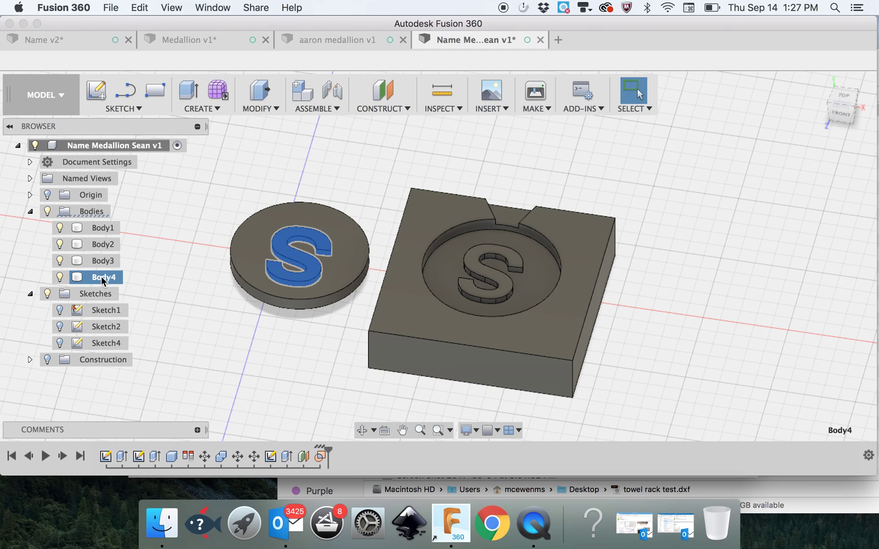
{"action": "double_click", "coordinate": [102, 278]}
{"action": "type", "text": "Re"}
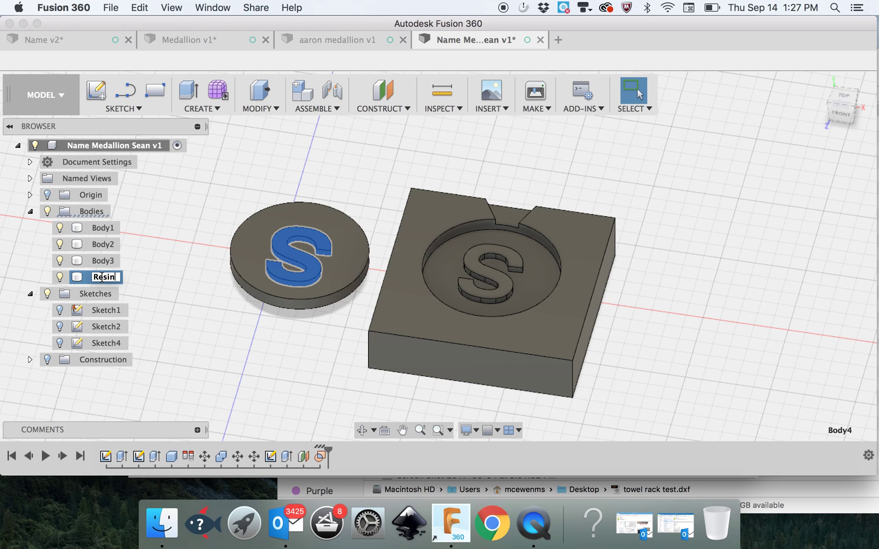
{"action": "type", "text": "sin"}
{"action": "left_click", "coordinate": [151, 277]}
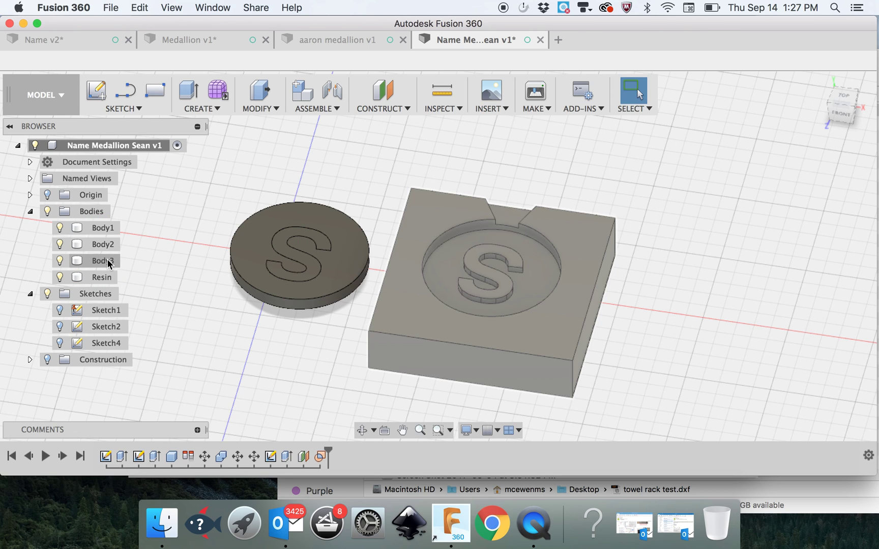
Rename Body3 to 'mold' and Body2 to 'mold letter'
{"action": "left_click", "coordinate": [109, 263]}
{"action": "double_click", "coordinate": [108, 263]}
{"action": "type", "text": "mold"}
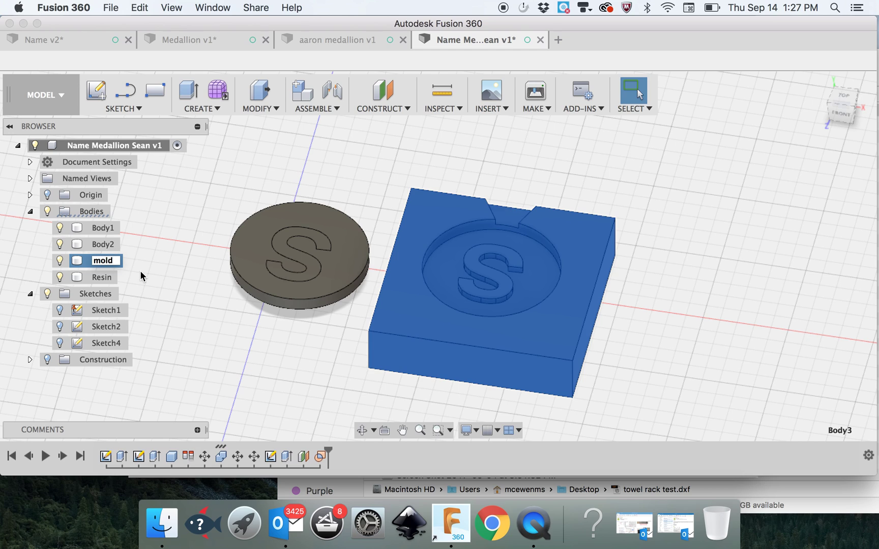
{"action": "left_click", "coordinate": [140, 271]}
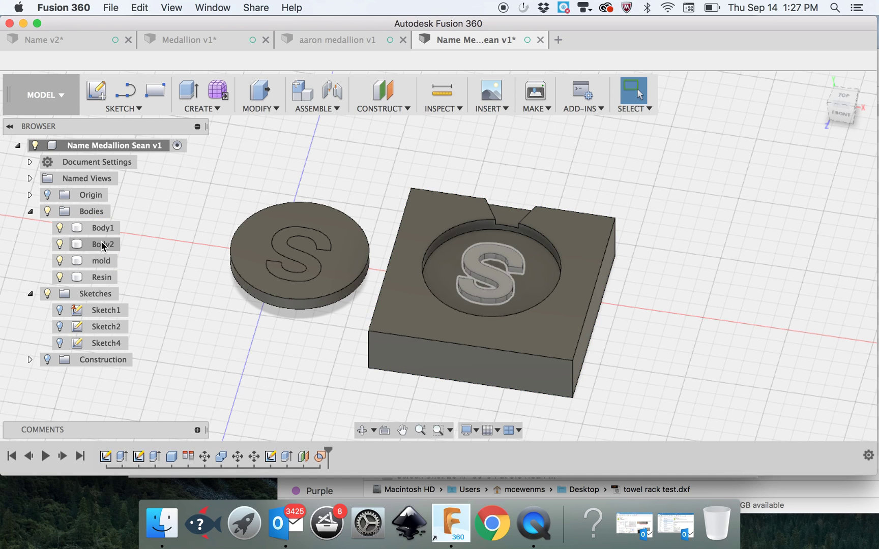
{"action": "left_click", "coordinate": [102, 246]}
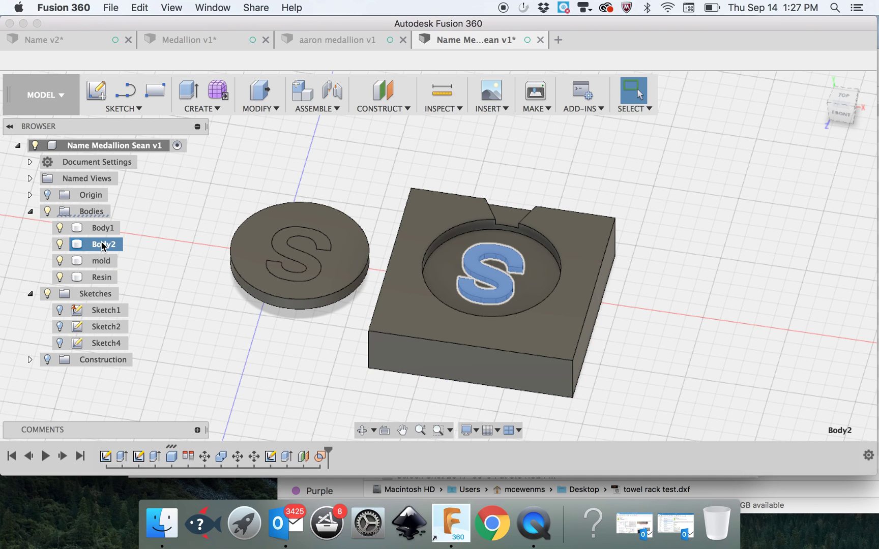
{"action": "double_click", "coordinate": [102, 245]}
{"action": "type", "text": "mold"}
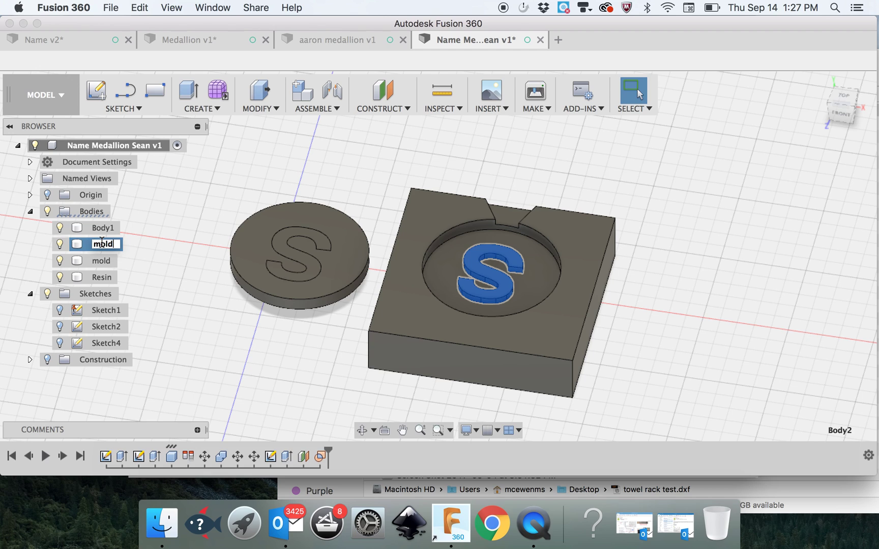
{"action": "type", "text": " letter"}
{"action": "left_click", "coordinate": [184, 314]}
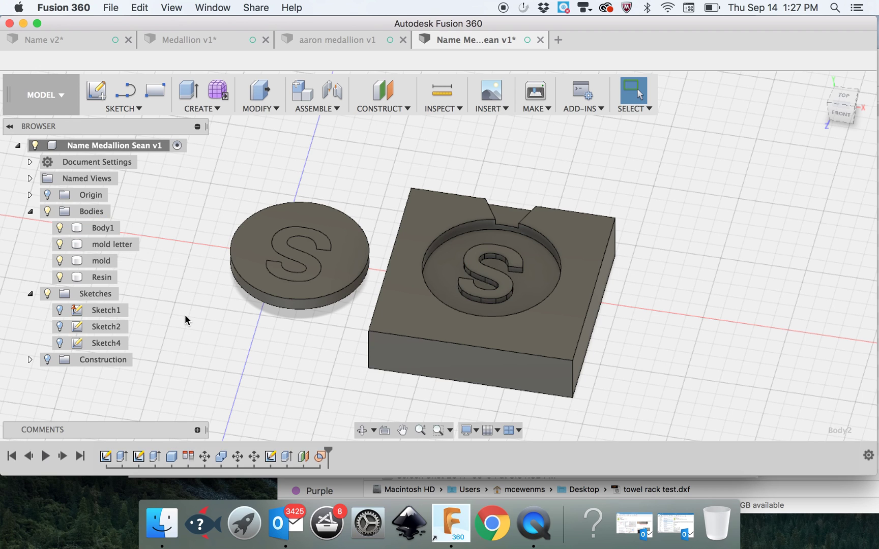
Rename the round disc body, Body1, to 'medallion'
{"action": "left_click_drag", "start_coordinate": [414, 167], "coordinate": [676, 421]}
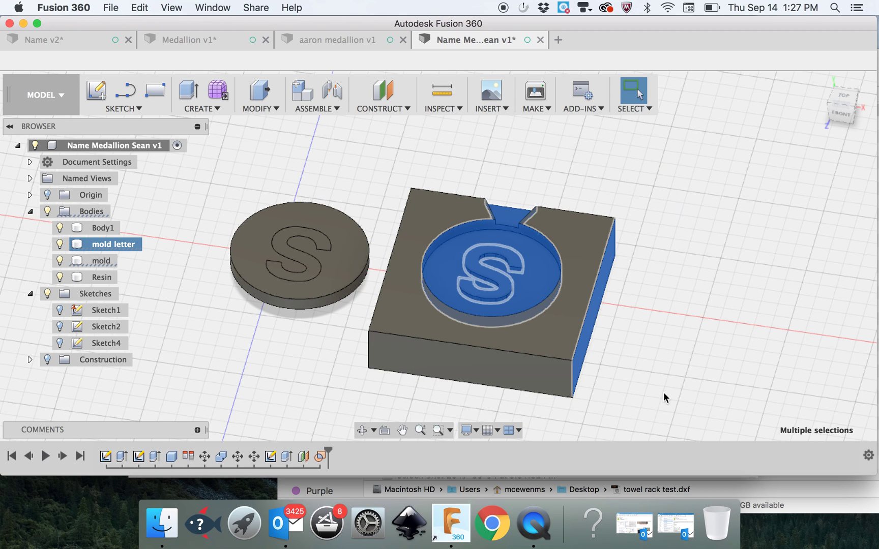
{"action": "left_click", "coordinate": [573, 415]}
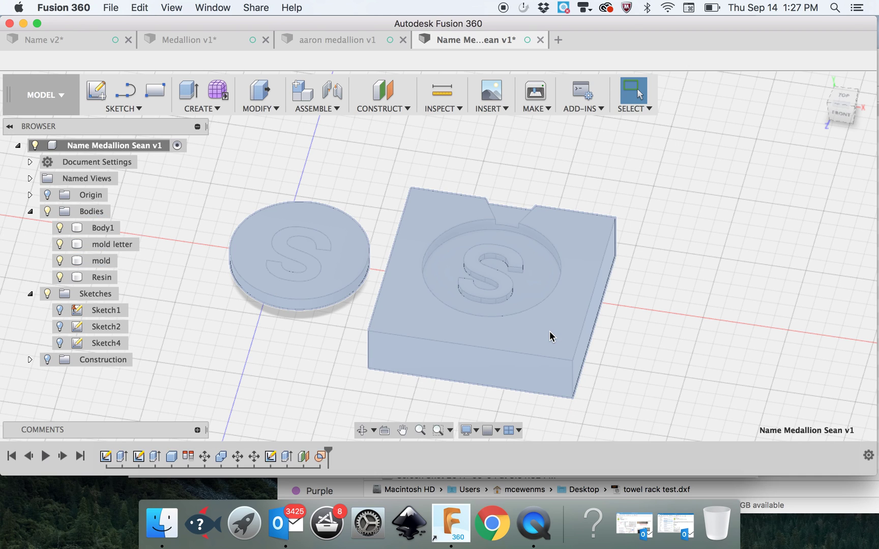
{"action": "left_click", "coordinate": [96, 261]}
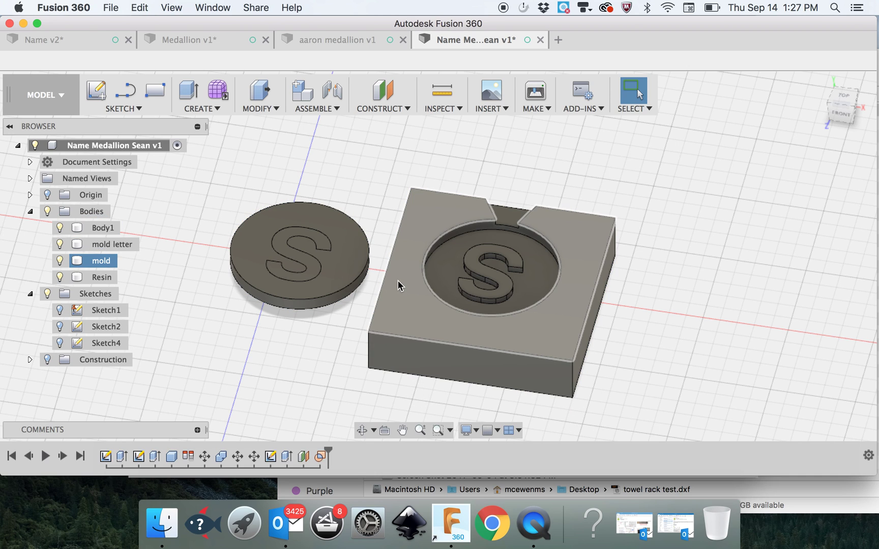
{"action": "left_click", "coordinate": [630, 227]}
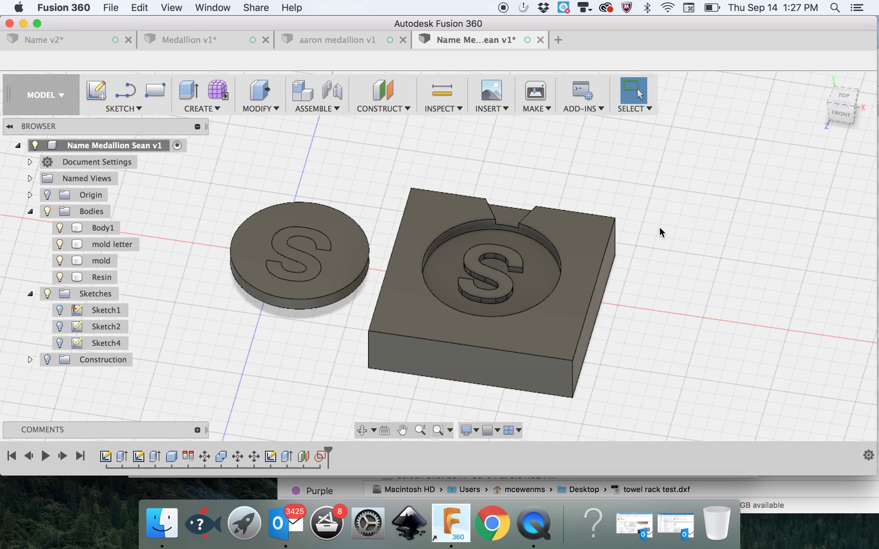
{"action": "left_click", "coordinate": [537, 259]}
{"action": "left_click", "coordinate": [542, 226], "text": "shift"}
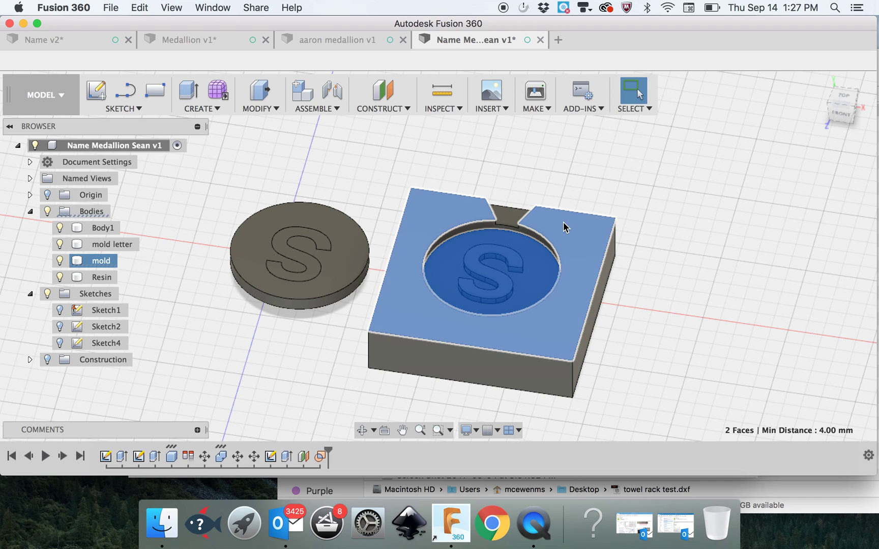
{"action": "left_click", "coordinate": [480, 140]}
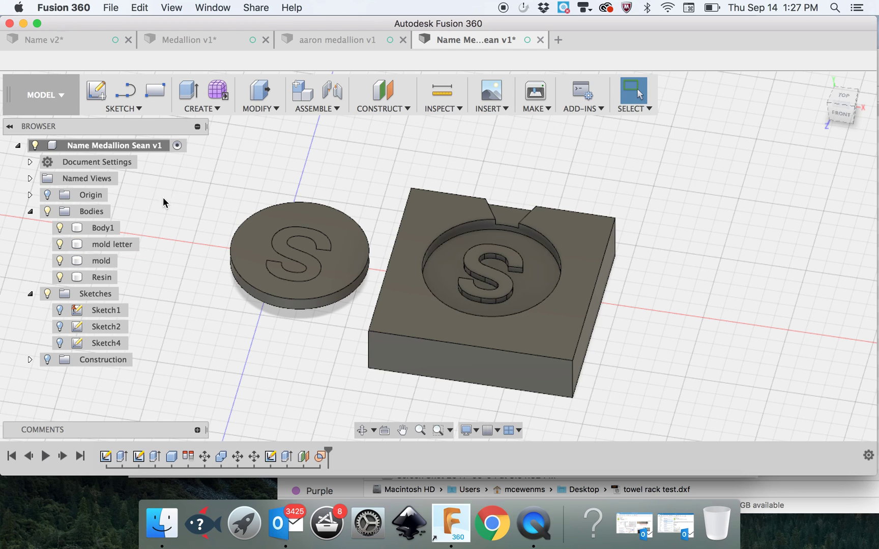
{"action": "double_click", "coordinate": [98, 227]}
{"action": "type", "text": "medal"}
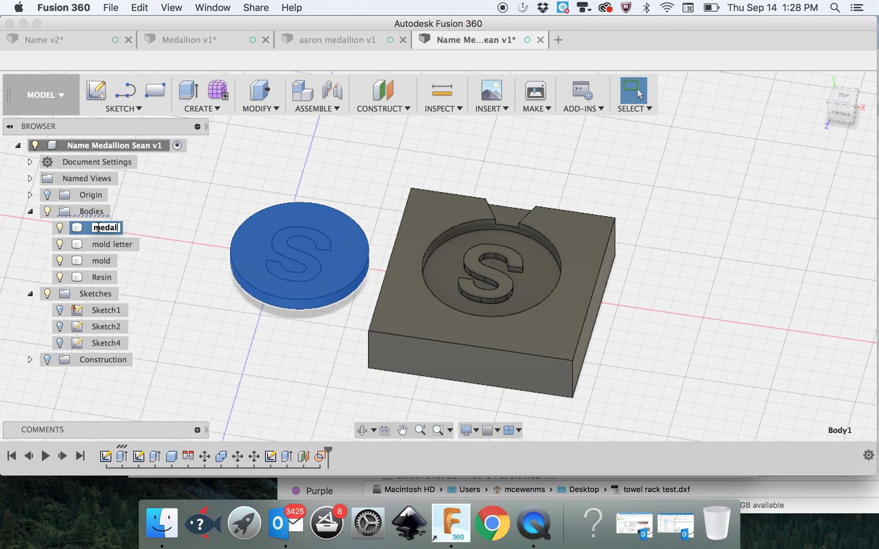
{"action": "type", "text": "lion"}
{"action": "left_click", "coordinate": [151, 309]}
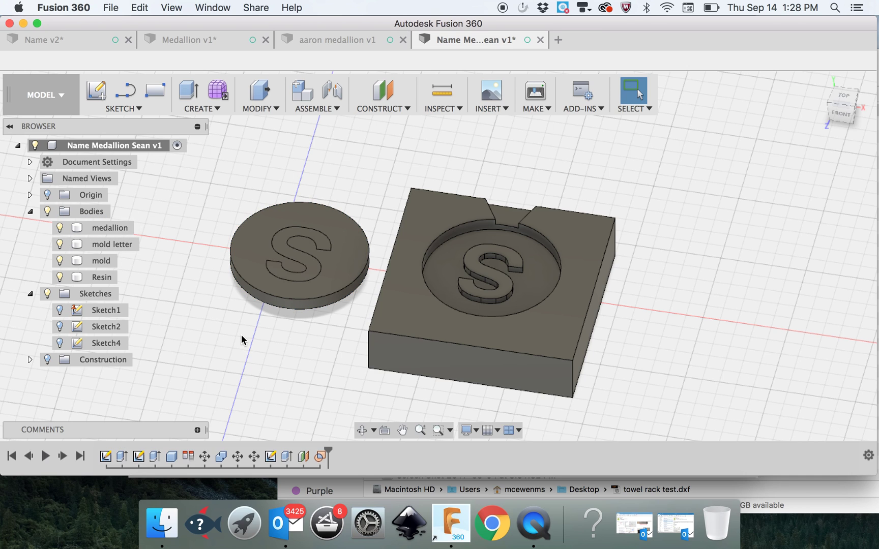
Apply Pine, Scots to the mold and Pine, Southern to the mold letter
{"action": "left_click", "coordinate": [259, 109]}
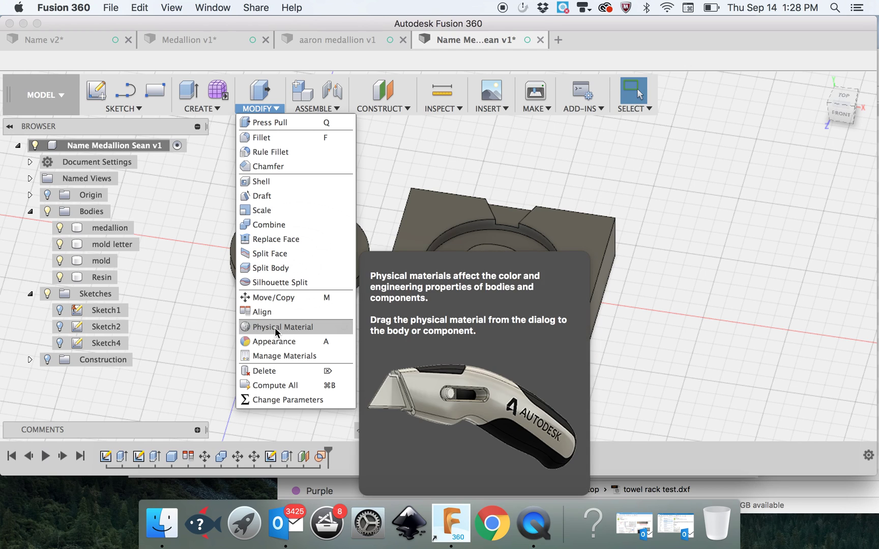
{"action": "left_click", "coordinate": [274, 327]}
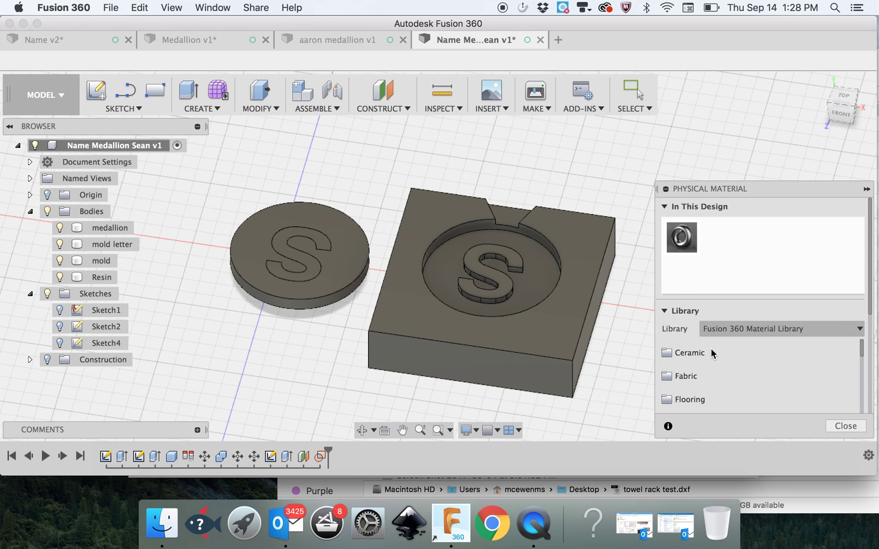
{"action": "scroll", "coordinate": [713, 327], "scroll_direction": "down", "scroll_amount": 10}
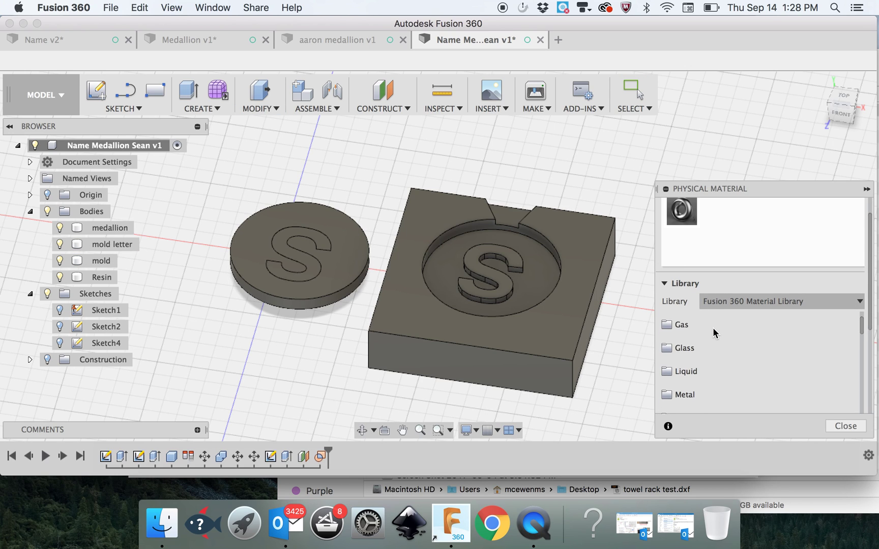
{"action": "left_click", "coordinate": [712, 327]}
{"action": "scroll", "coordinate": [713, 327], "scroll_direction": "up", "scroll_amount": 1}
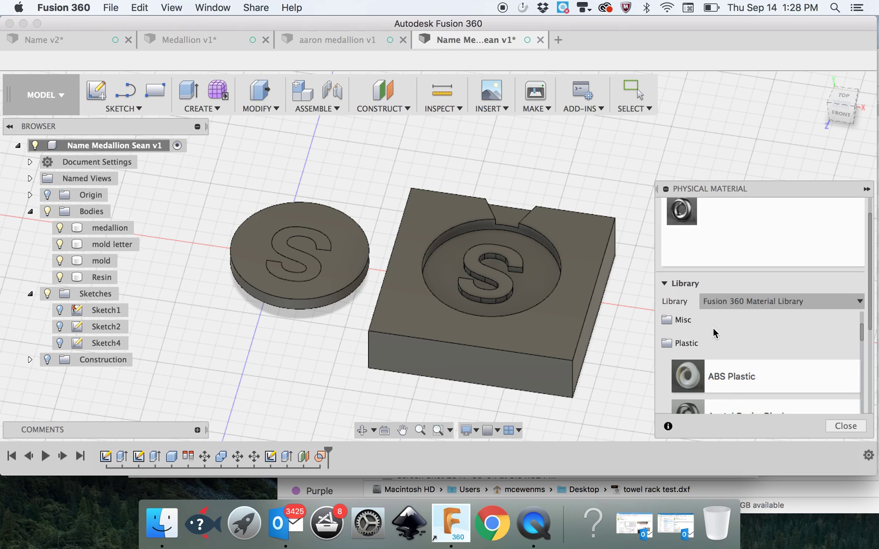
{"action": "left_click", "coordinate": [669, 344]}
{"action": "scroll", "coordinate": [680, 396], "scroll_direction": "up", "scroll_amount": 7}
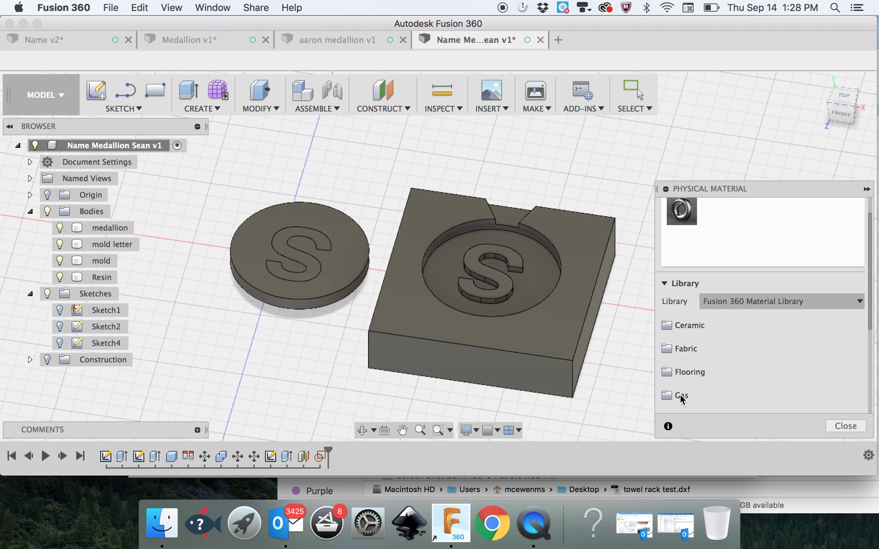
{"action": "scroll", "coordinate": [680, 398], "scroll_direction": "down", "scroll_amount": 7}
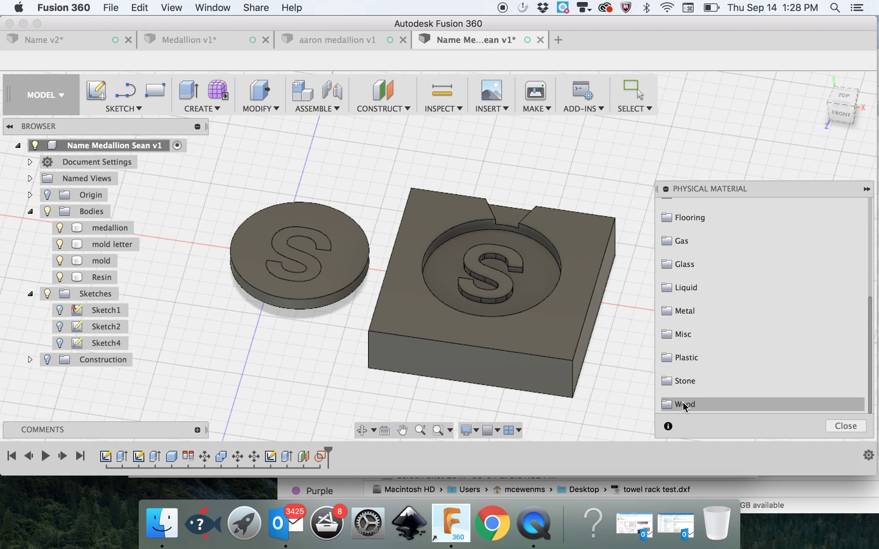
{"action": "scroll", "coordinate": [680, 406], "scroll_direction": "up", "scroll_amount": 1}
{"action": "left_click", "coordinate": [696, 384]}
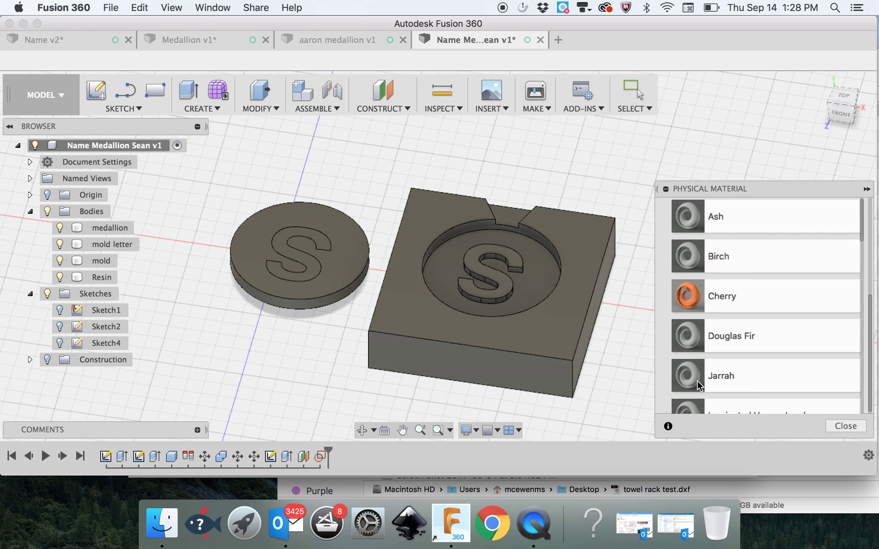
{"action": "scroll", "coordinate": [697, 381], "scroll_direction": "down", "scroll_amount": 10}
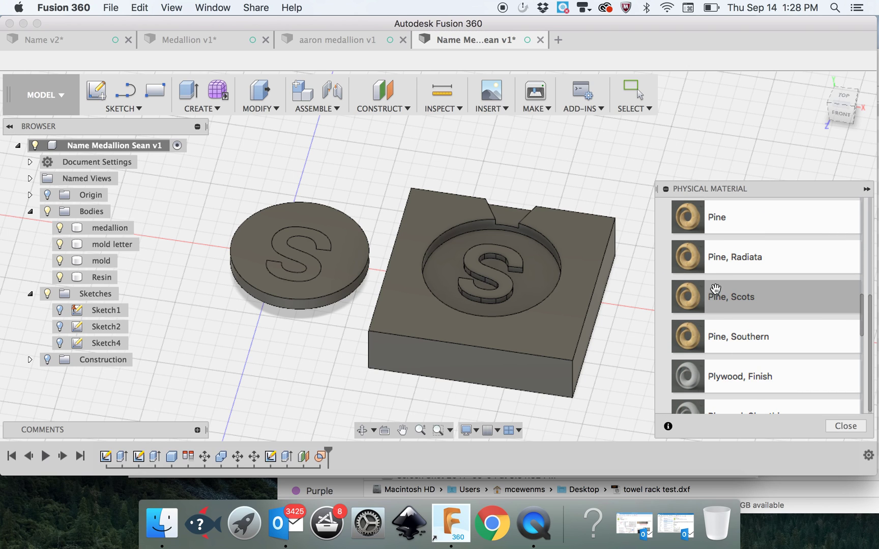
{"action": "left_click_drag", "start_coordinate": [686, 295], "coordinate": [523, 315]}
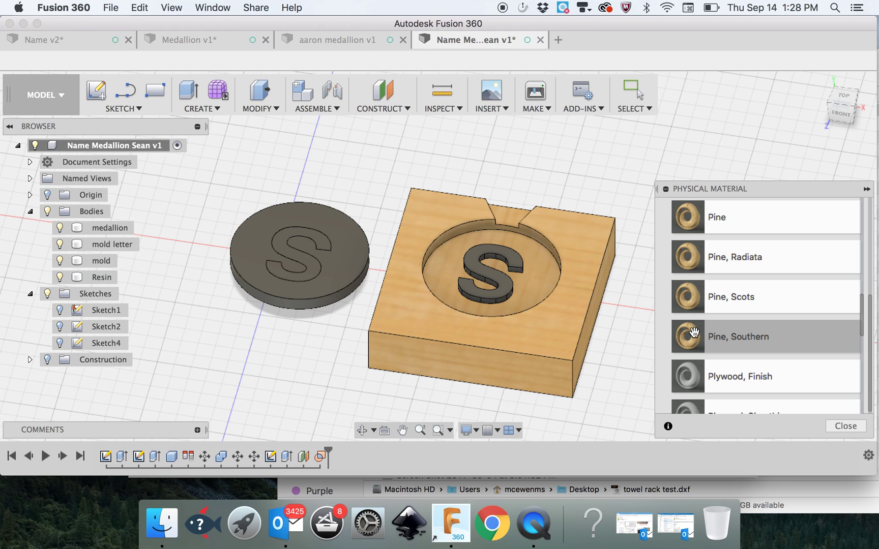
{"action": "left_click_drag", "start_coordinate": [694, 333], "coordinate": [122, 243]}
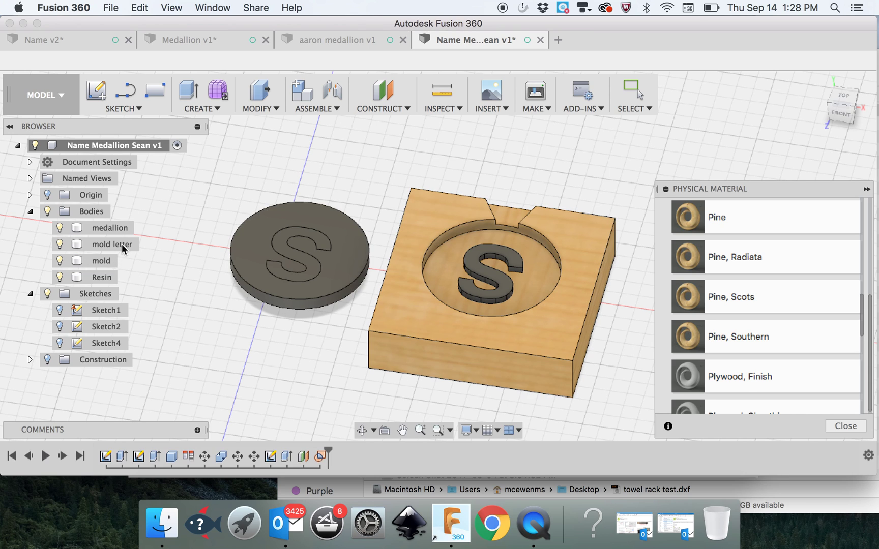
{"action": "left_click_drag", "start_coordinate": [707, 322], "coordinate": [501, 286]}
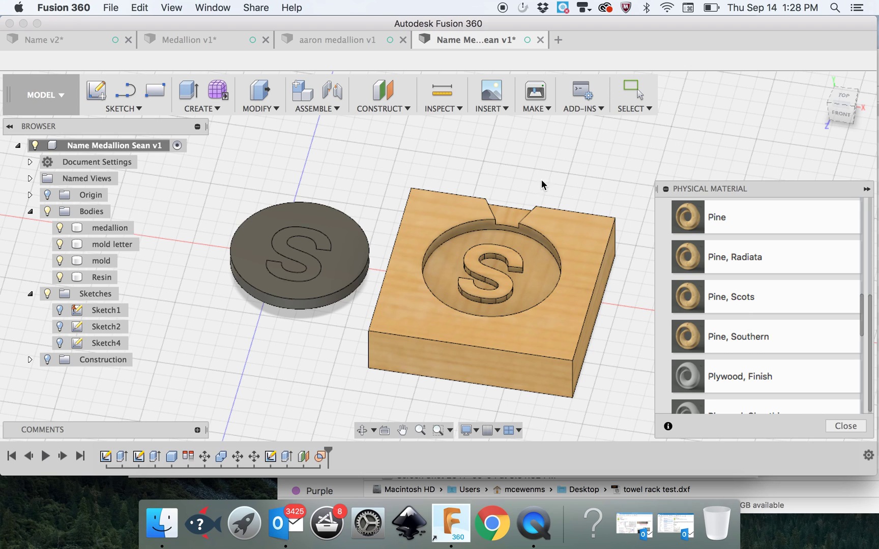
Apply the Lead material from the Metal folder to the medallion
{"action": "scroll", "coordinate": [794, 288], "scroll_direction": "up", "scroll_amount": 15}
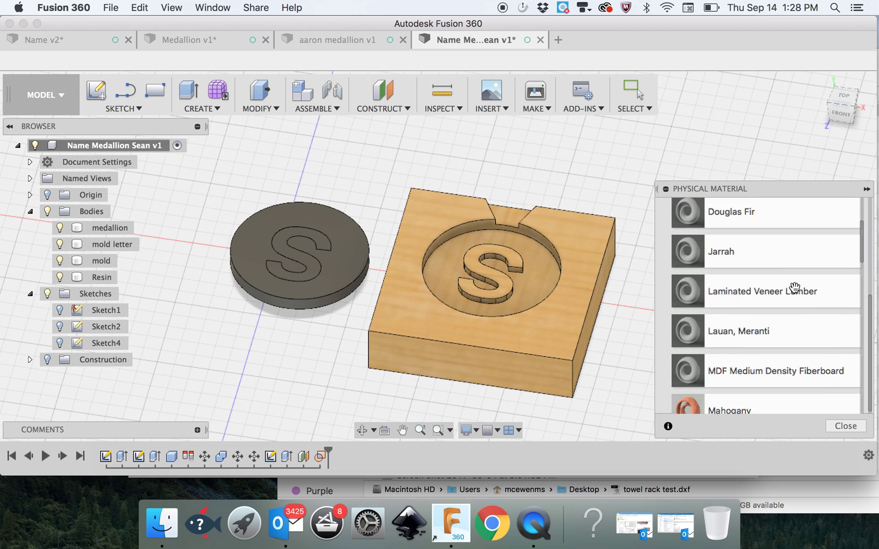
{"action": "scroll", "coordinate": [794, 288], "scroll_direction": "down", "scroll_amount": 2}
{"action": "scroll", "coordinate": [687, 330], "scroll_direction": "up", "scroll_amount": 4}
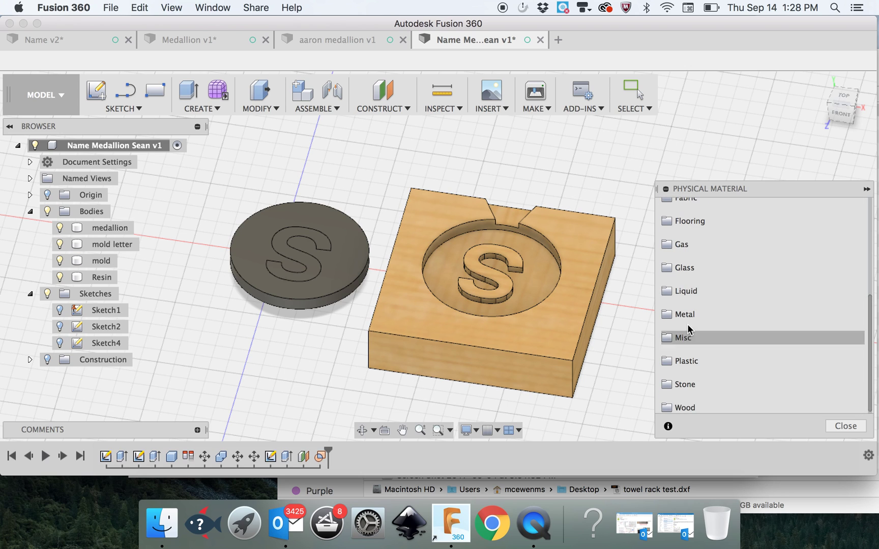
{"action": "left_click", "coordinate": [691, 318]}
{"action": "scroll", "coordinate": [691, 321], "scroll_direction": "down", "scroll_amount": 10}
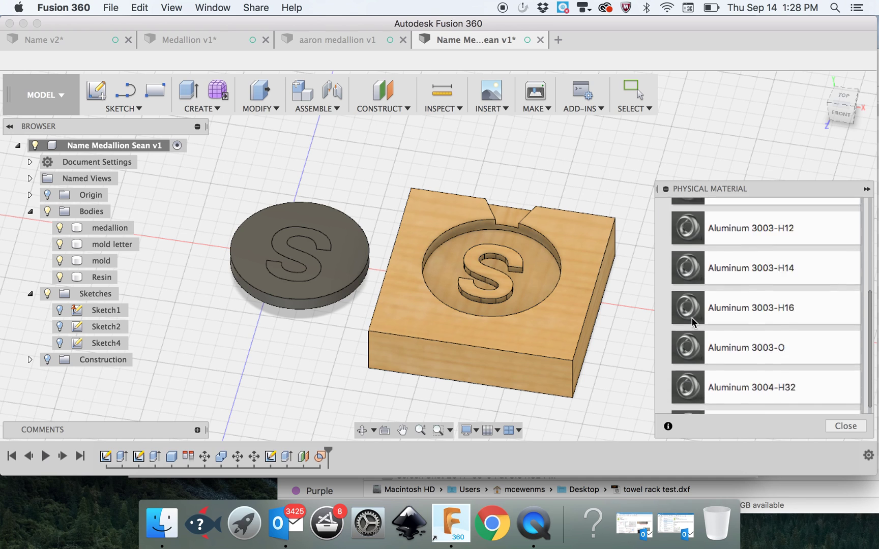
{"action": "scroll", "coordinate": [692, 319], "scroll_direction": "down", "scroll_amount": 20}
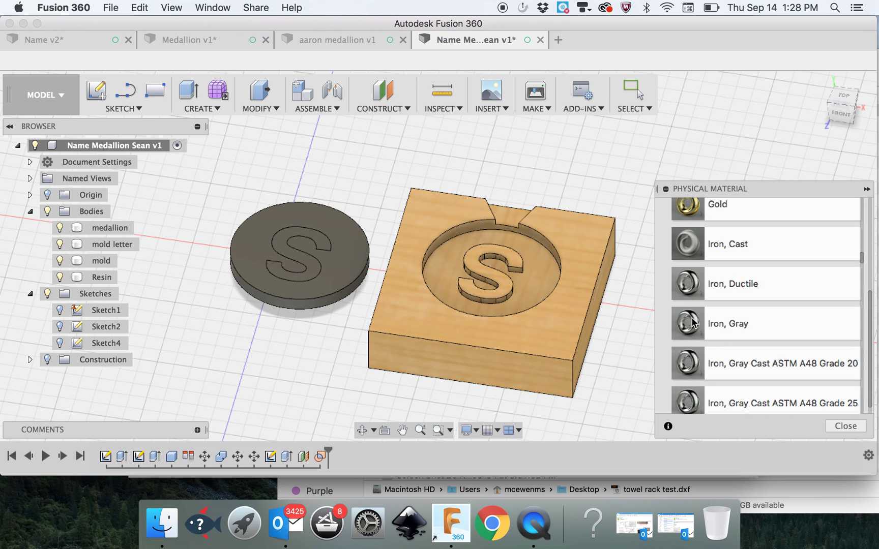
{"action": "scroll", "coordinate": [691, 320], "scroll_direction": "down", "scroll_amount": 10}
{"action": "scroll", "coordinate": [691, 321], "scroll_direction": "up", "scroll_amount": 4}
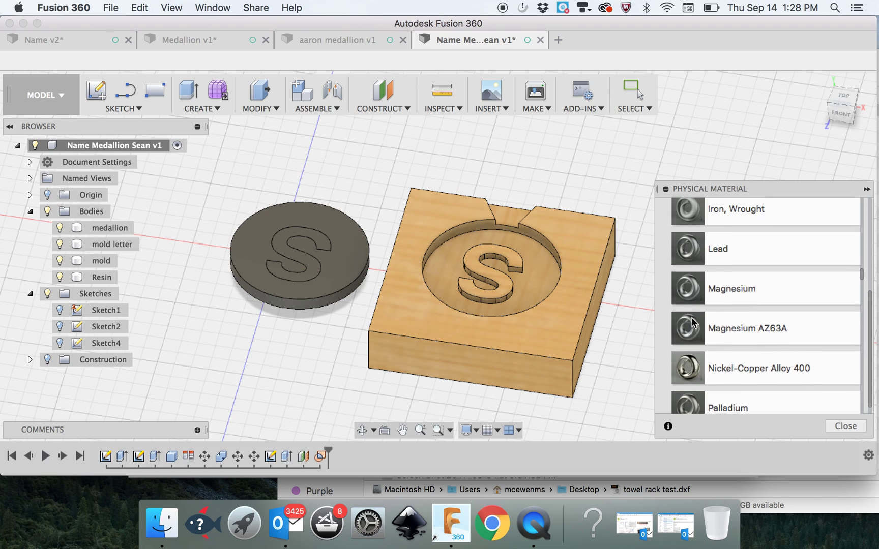
{"action": "left_click_drag", "start_coordinate": [703, 304], "coordinate": [354, 253]}
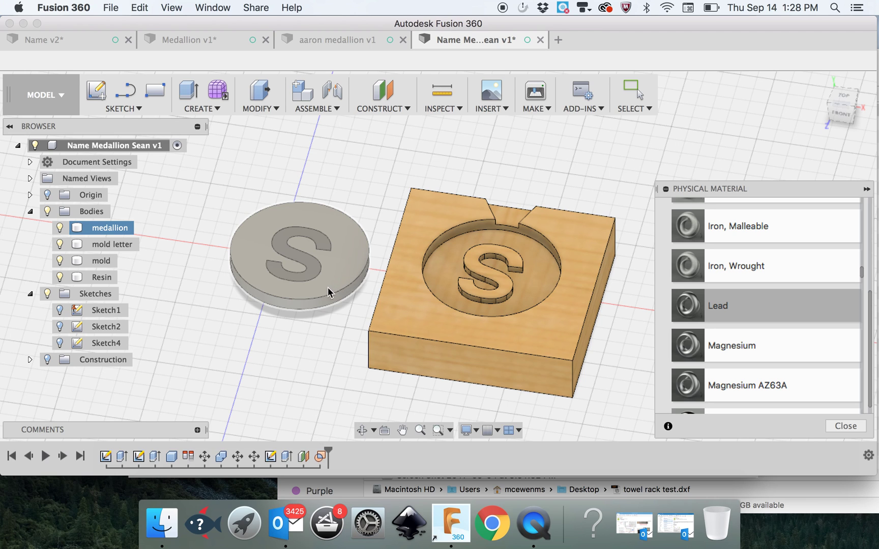
Drag Acrylic, Clear from the Plastic folder onto the Resin body, then close the panel
{"action": "scroll", "coordinate": [741, 269], "scroll_direction": "up", "scroll_amount": 10}
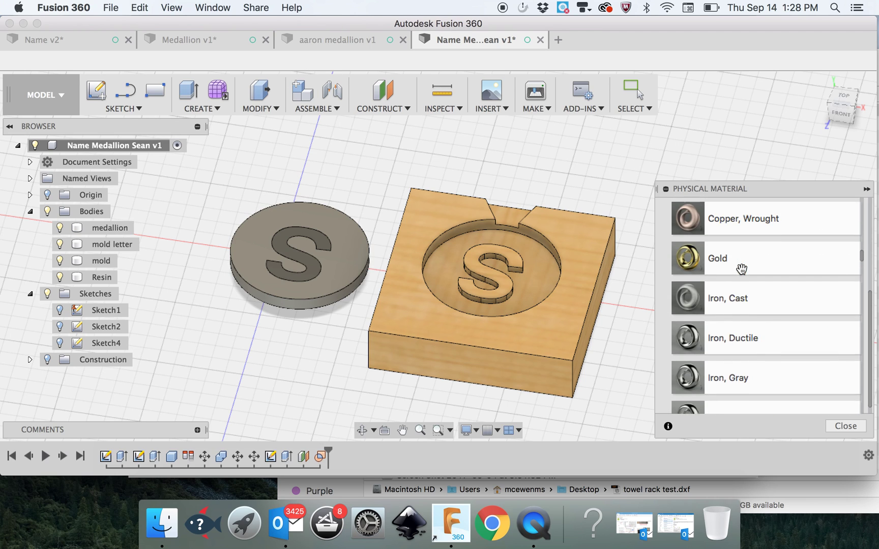
{"action": "scroll", "coordinate": [741, 269], "scroll_direction": "up", "scroll_amount": 15}
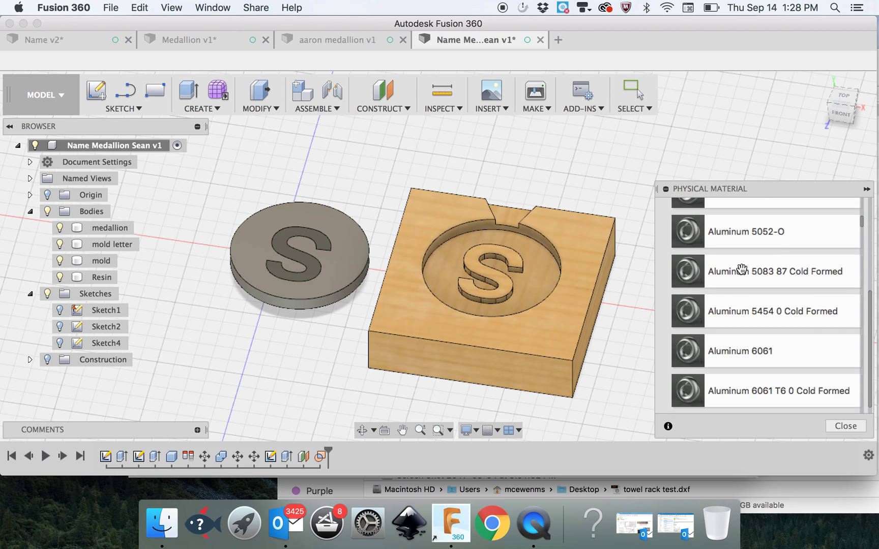
{"action": "scroll", "coordinate": [741, 269], "scroll_direction": "up", "scroll_amount": 15}
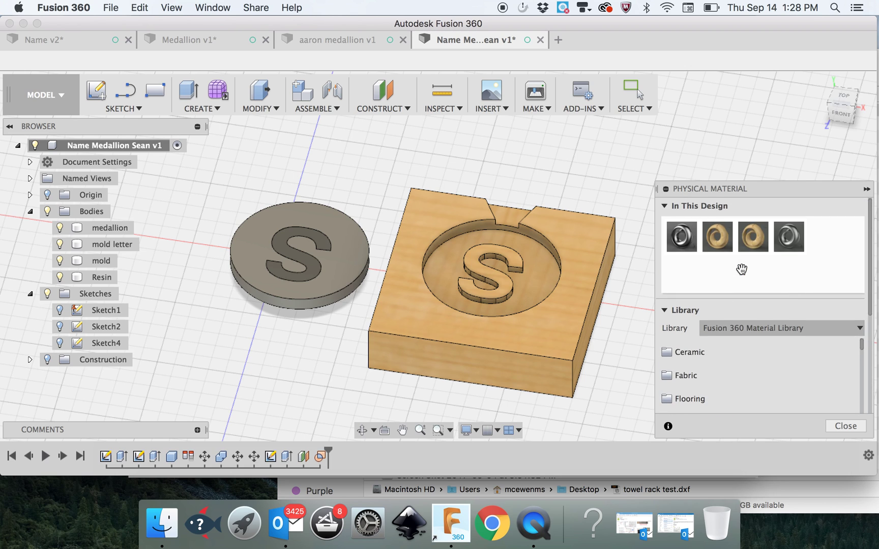
{"action": "scroll", "coordinate": [741, 270], "scroll_direction": "down", "scroll_amount": 5}
{"action": "left_click", "coordinate": [699, 314]}
{"action": "scroll", "coordinate": [699, 314], "scroll_direction": "down", "scroll_amount": 4}
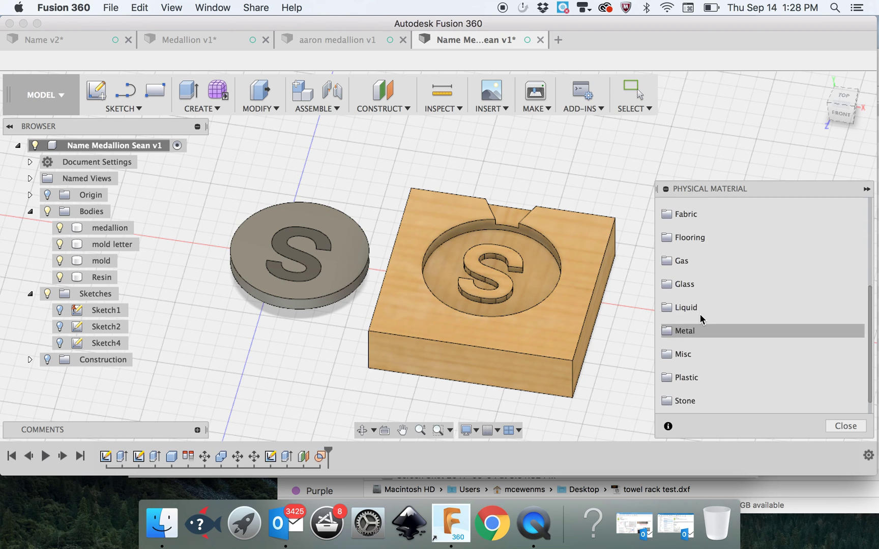
{"action": "scroll", "coordinate": [696, 331], "scroll_direction": "down", "scroll_amount": 1}
{"action": "left_click", "coordinate": [690, 359]}
{"action": "scroll", "coordinate": [692, 364], "scroll_direction": "down", "scroll_amount": 4}
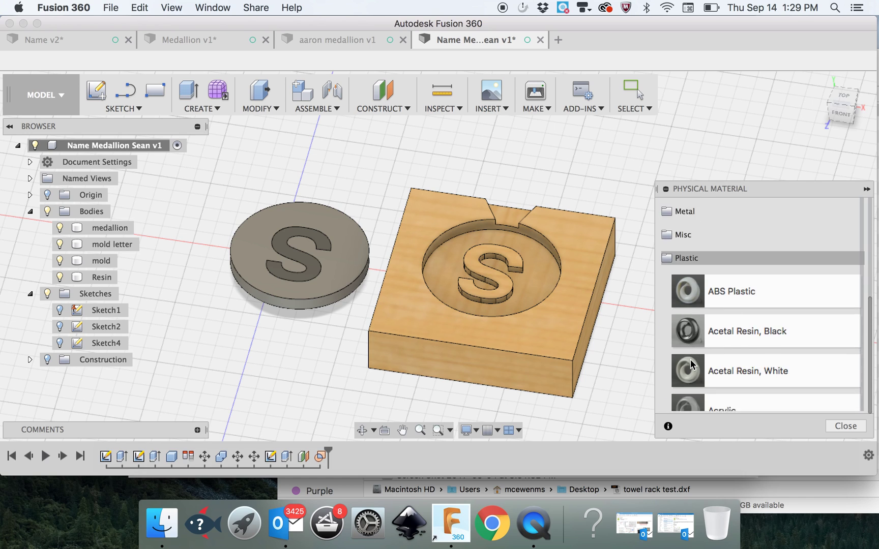
{"action": "scroll", "coordinate": [690, 361], "scroll_direction": "down", "scroll_amount": 5}
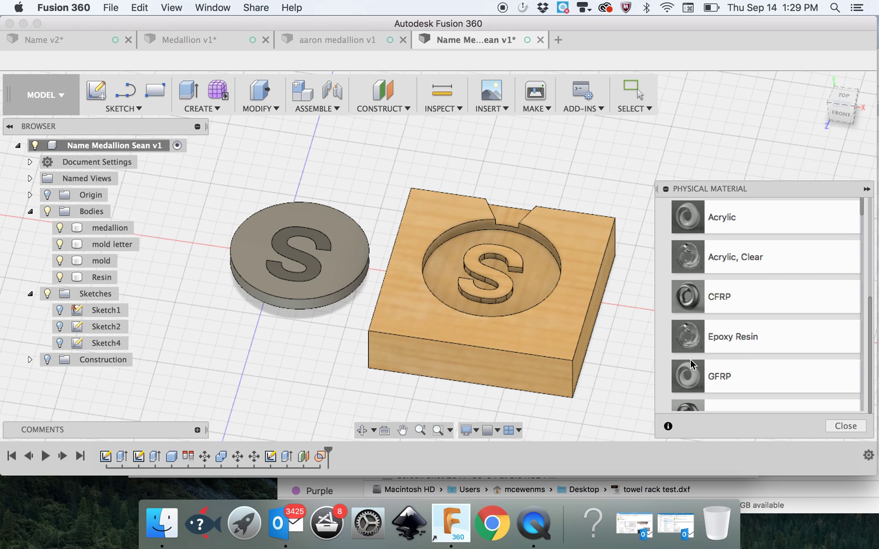
{"action": "left_click", "coordinate": [697, 257]}
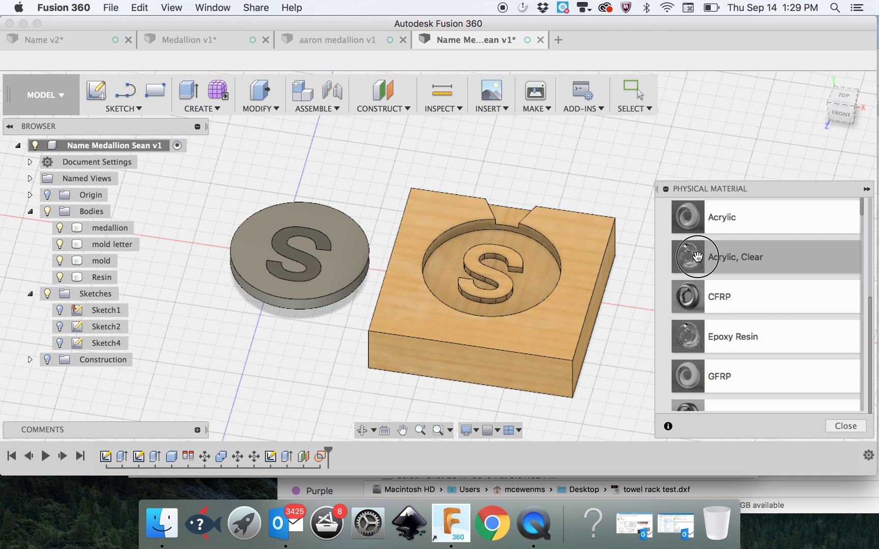
{"action": "left_click_drag", "start_coordinate": [697, 256], "coordinate": [297, 254]}
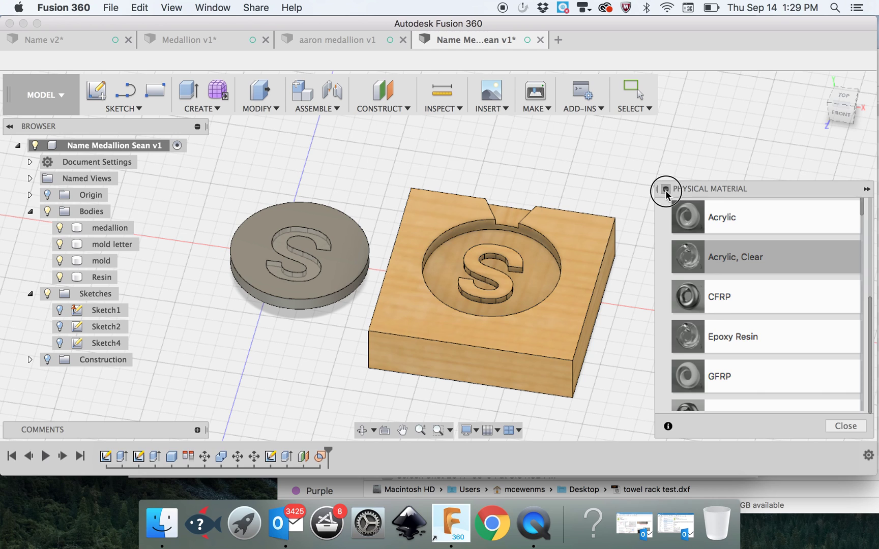
{"action": "left_click", "coordinate": [665, 190]}
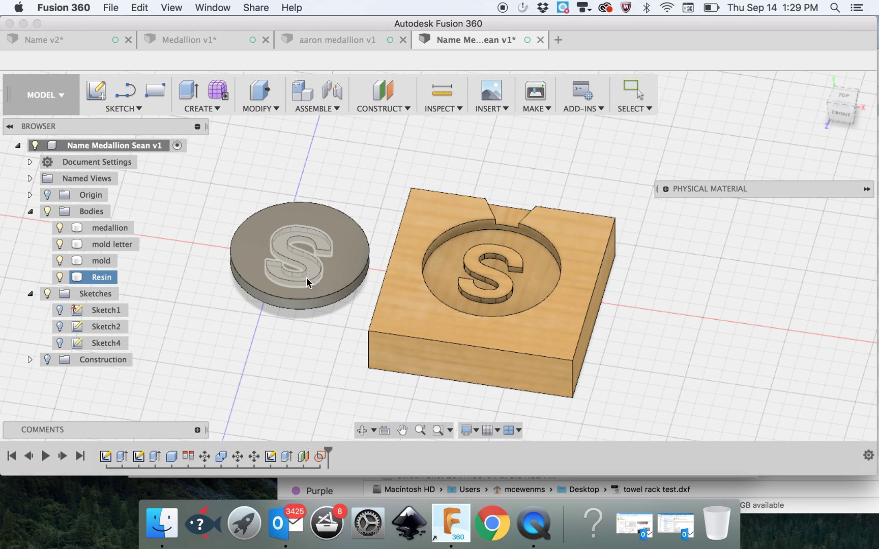
Open the Acrylic (Clear) appearance from the Appearance panel for editing
{"action": "left_click", "coordinate": [262, 113]}
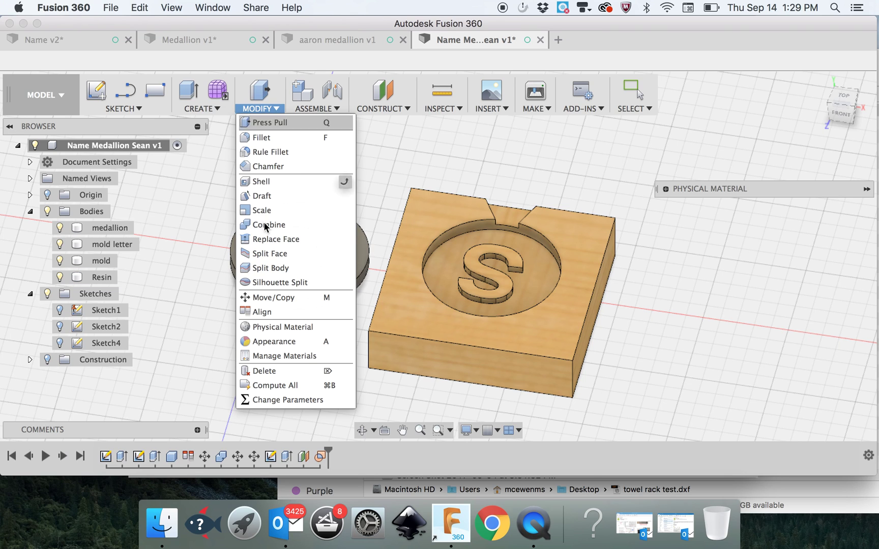
{"action": "left_click", "coordinate": [275, 342]}
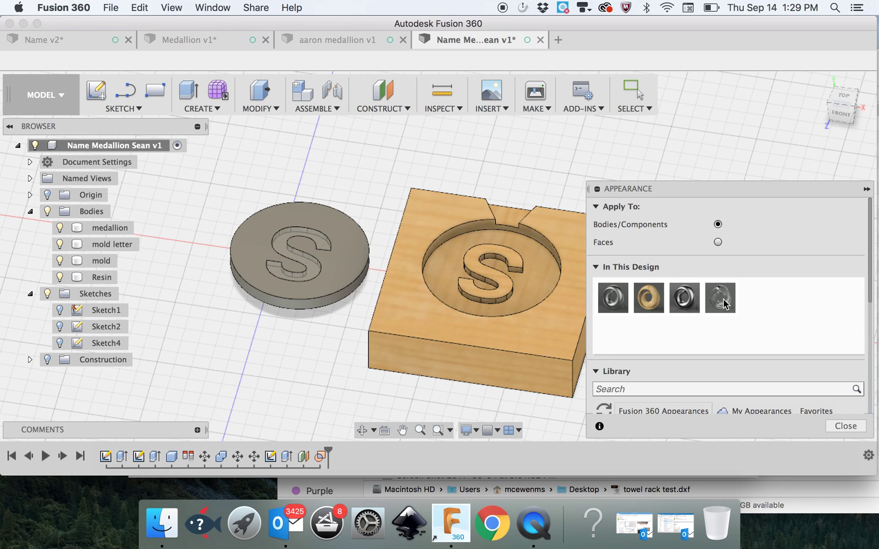
{"action": "left_click", "coordinate": [682, 299]}
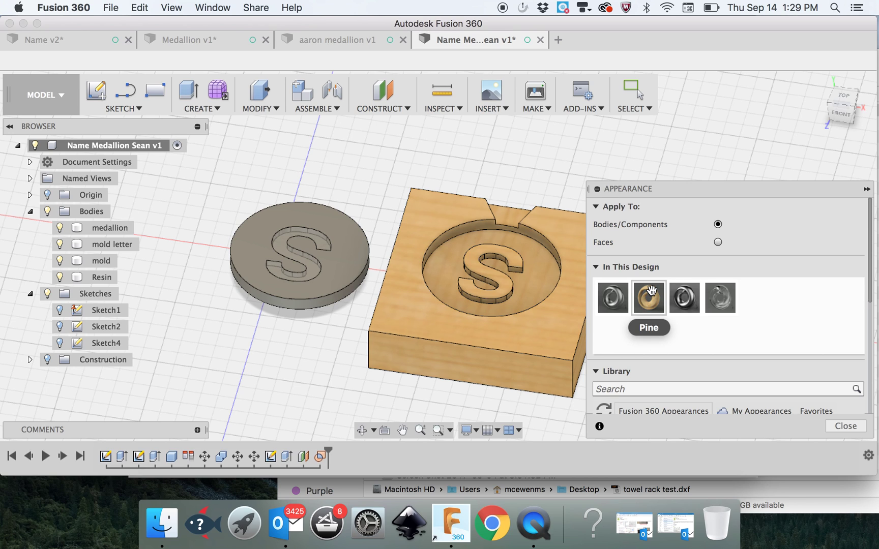
{"action": "right_click", "coordinate": [724, 300]}
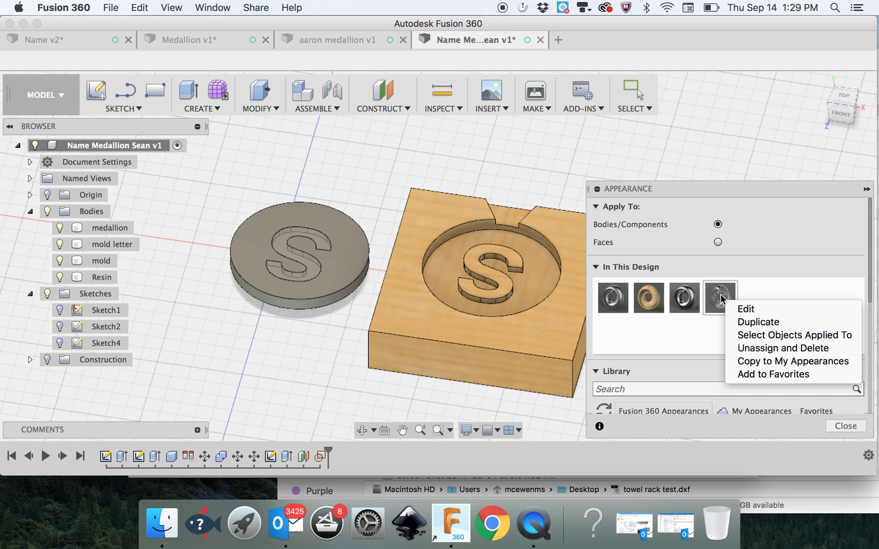
{"action": "left_click", "coordinate": [744, 308]}
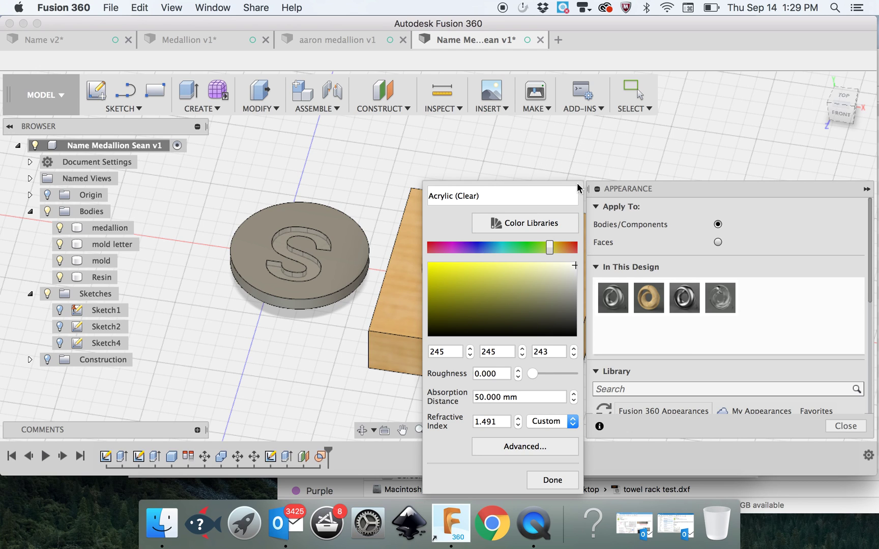
Tint the Acrylic (Clear) colour orange, RGB 255, 152, 25, and confirm
{"action": "left_click_drag", "start_coordinate": [540, 274], "coordinate": [435, 259]}
{"action": "left_click_drag", "start_coordinate": [548, 243], "coordinate": [560, 247]}
{"action": "left_click_drag", "start_coordinate": [510, 268], "coordinate": [441, 262]}
{"action": "left_click", "coordinate": [553, 478]}
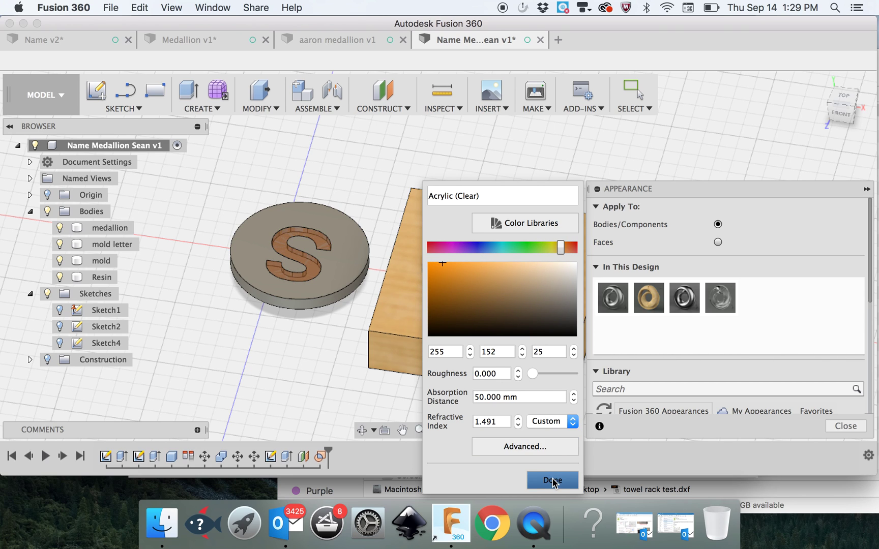
{"action": "left_click", "coordinate": [596, 189]}
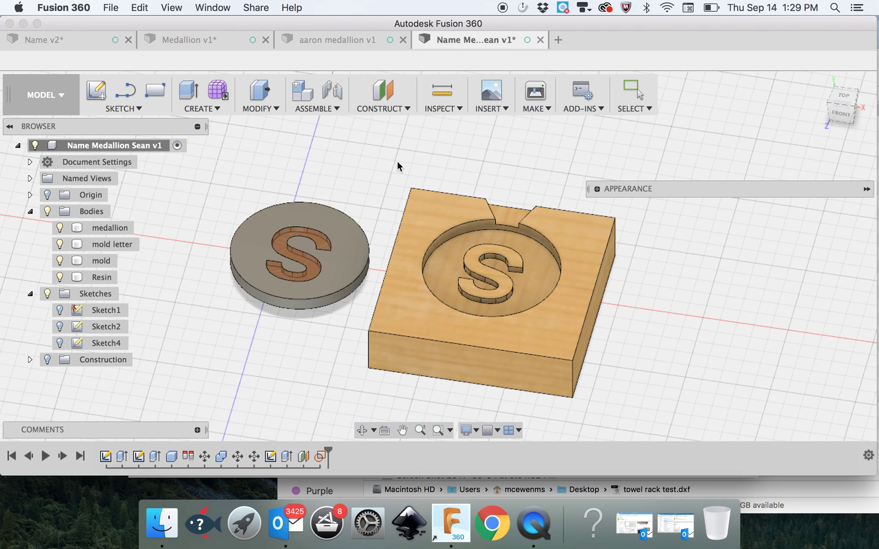
{"action": "left_click", "coordinate": [61, 96]}
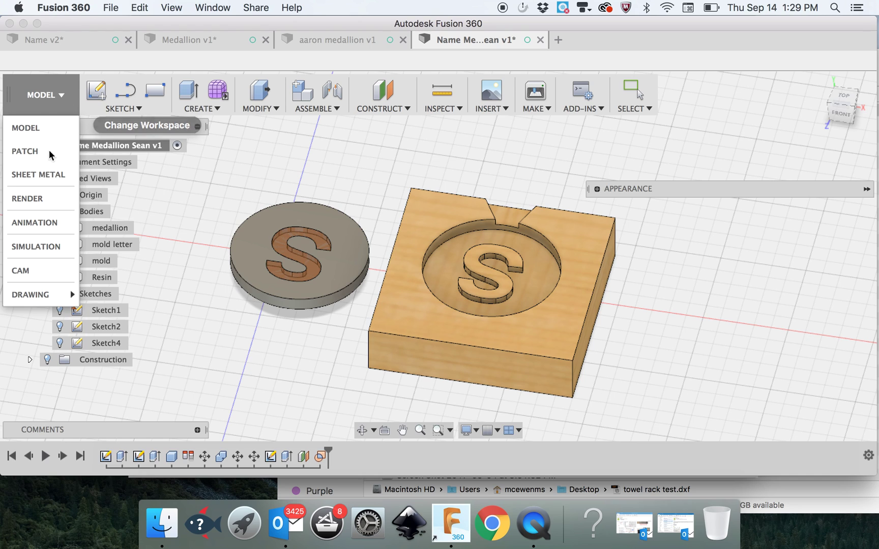
Switch to the Render workspace
{"action": "left_click", "coordinate": [41, 198]}
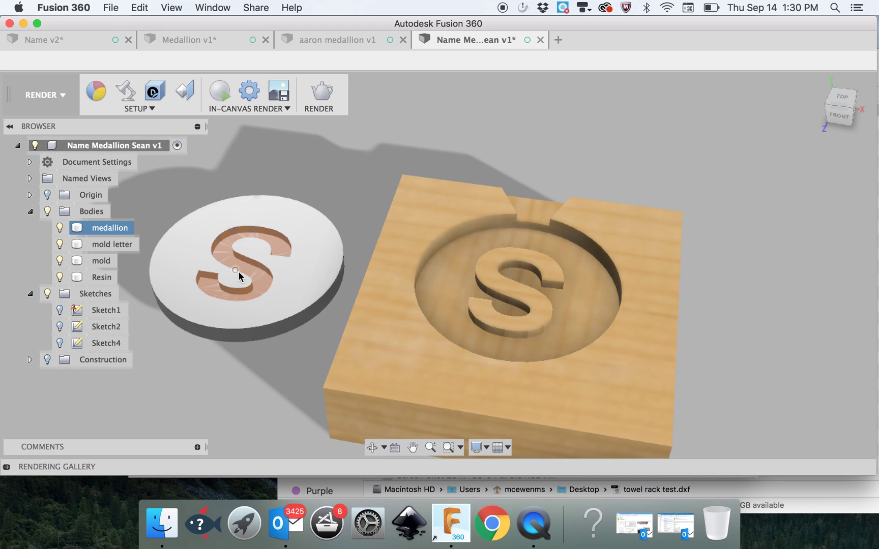
{"action": "left_click", "coordinate": [454, 278]}
{"action": "scroll", "coordinate": [453, 280], "scroll_direction": "down", "scroll_amount": 1}
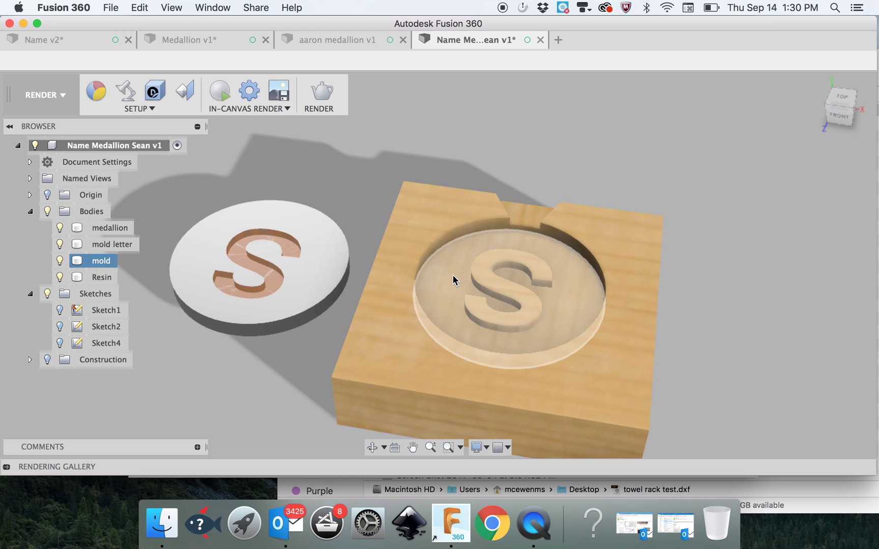
{"action": "scroll", "coordinate": [452, 275], "scroll_direction": "down", "scroll_amount": 1}
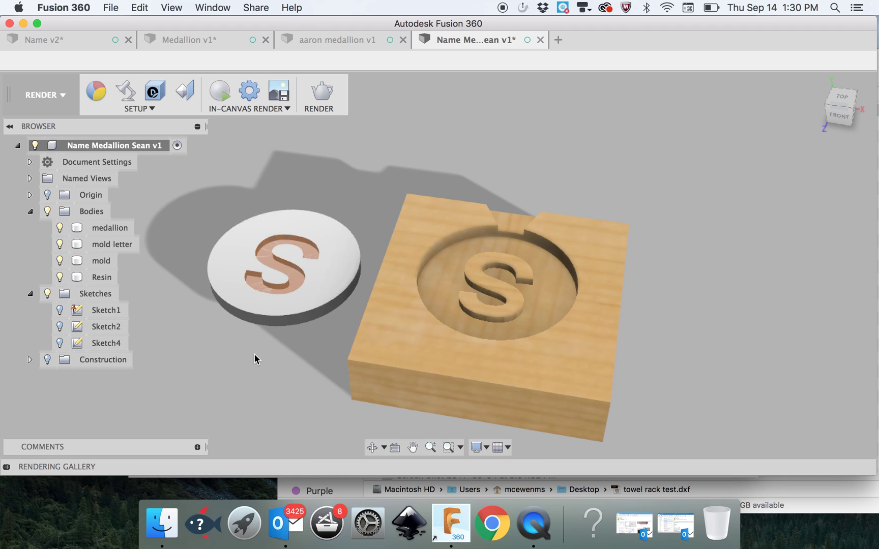
Save the design as version v2 with a new version description
{"action": "left_click", "coordinate": [104, 6]}
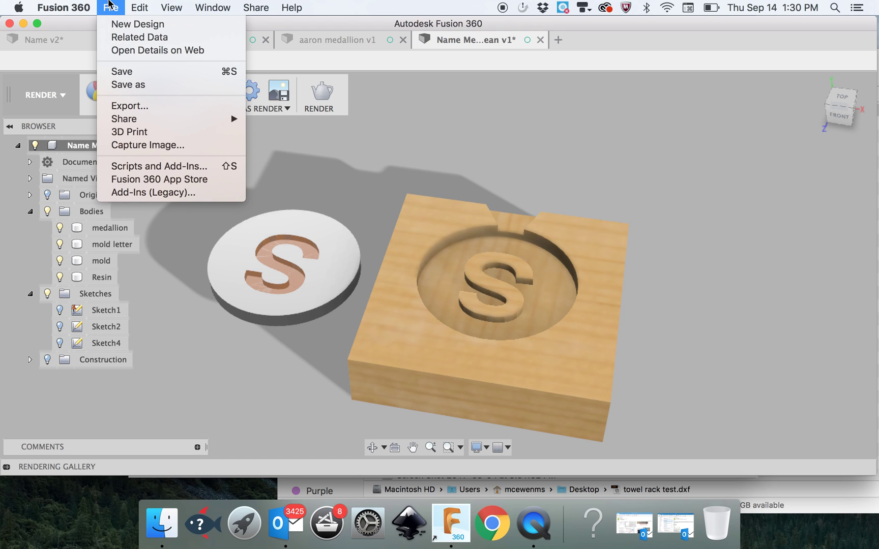
{"action": "left_click", "coordinate": [121, 76]}
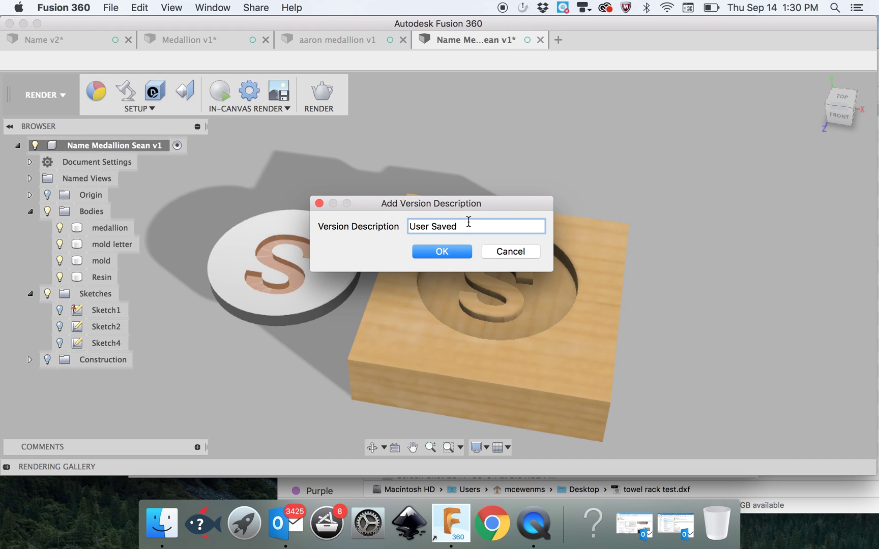
{"action": "triple_click", "coordinate": [466, 226]}
{"action": "type", "text": "ren"}
{"action": "type", "text": "name"}
{"action": "key", "text": "Return"}
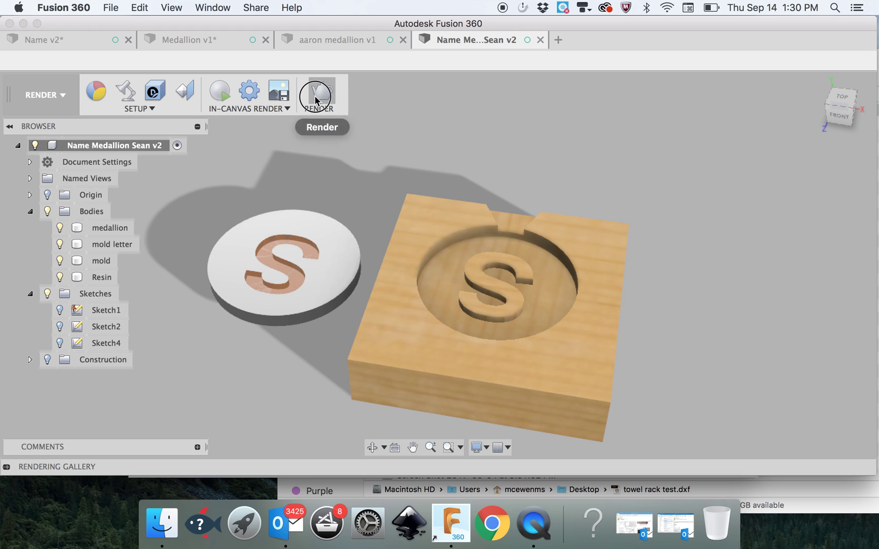
{"action": "left_click", "coordinate": [315, 96]}
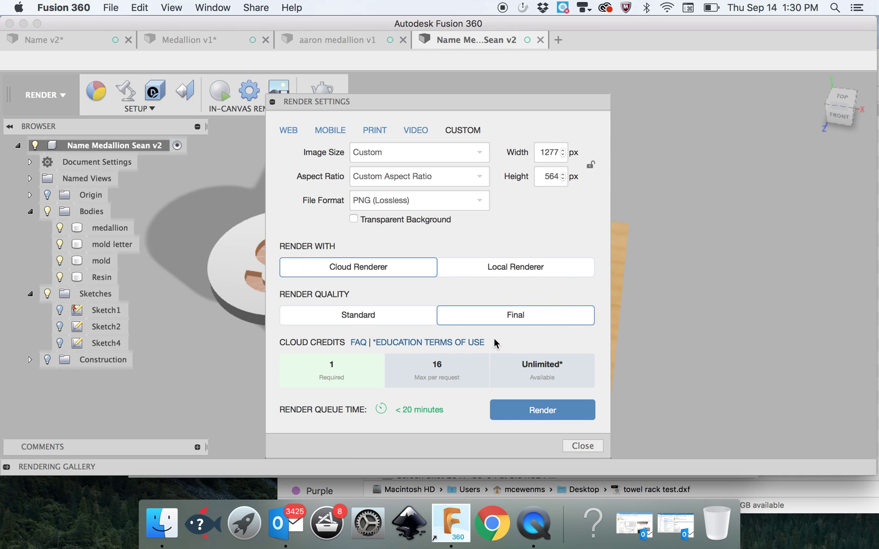
Submit the Final-quality Cloud Renderer job and follow its progress in the Rendering Gallery
{"action": "left_click", "coordinate": [553, 407]}
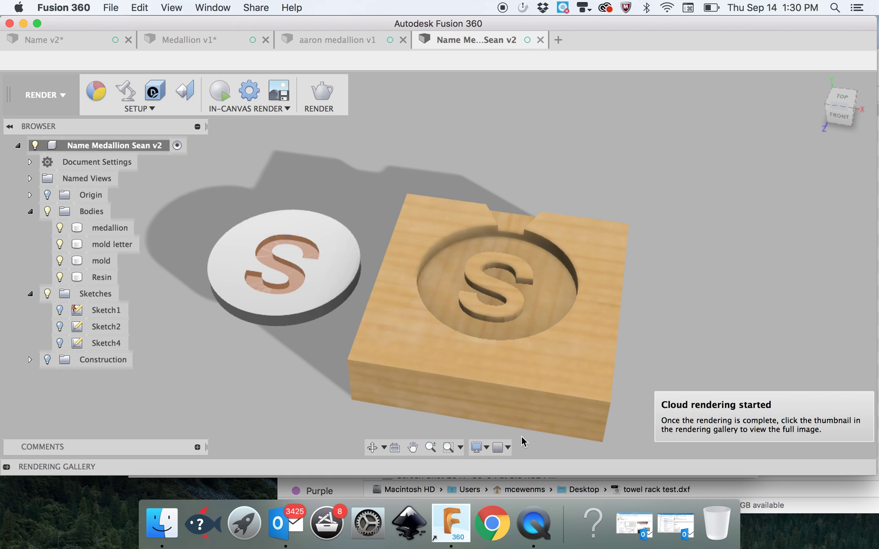
{"action": "left_click", "coordinate": [7, 467]}
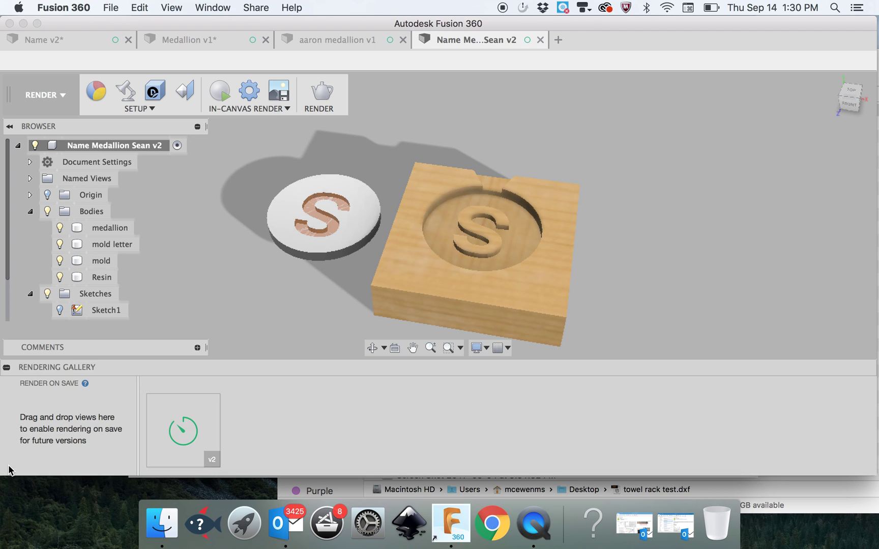
{"action": "mouse_move", "coordinate": [182, 433]}
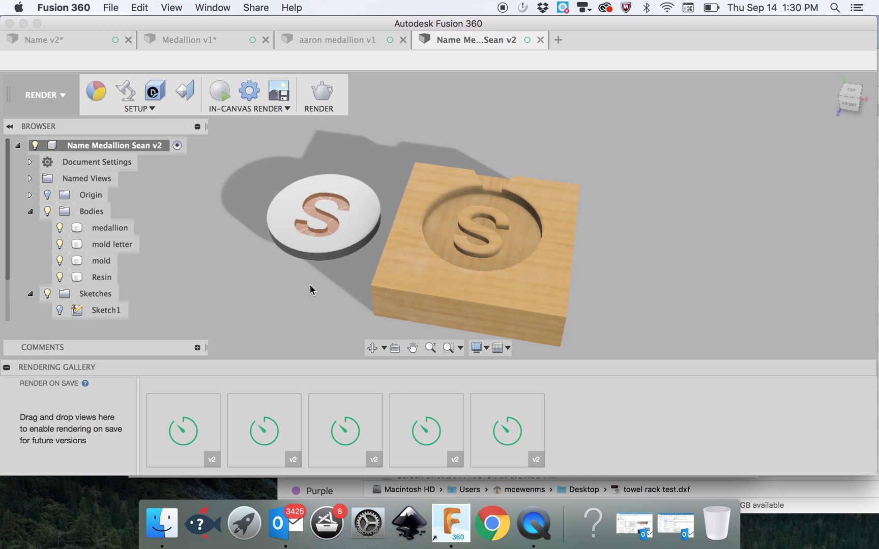
{"action": "scroll", "coordinate": [310, 289], "scroll_direction": "down", "scroll_amount": 5, "text": "shift"}
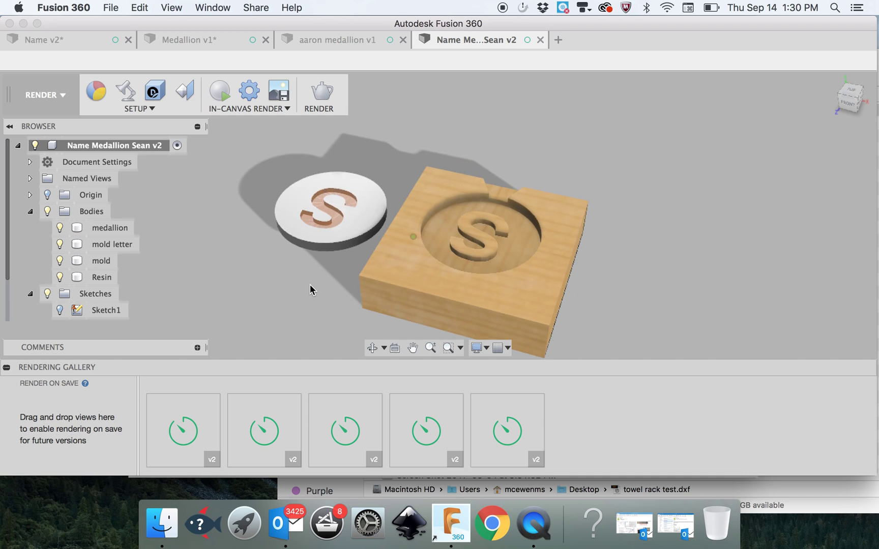
{"action": "scroll", "coordinate": [309, 290], "scroll_direction": "down", "scroll_amount": 5, "text": "shift"}
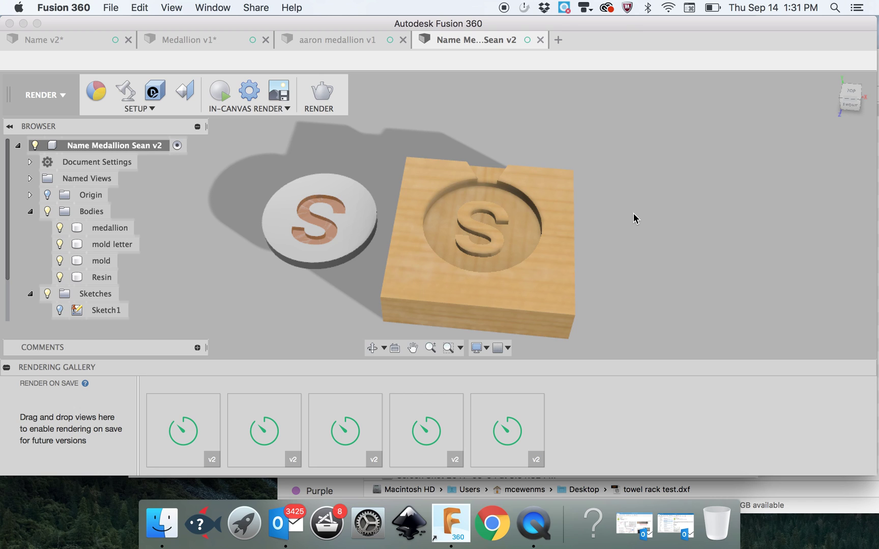
{"action": "left_click", "coordinate": [553, 286]}
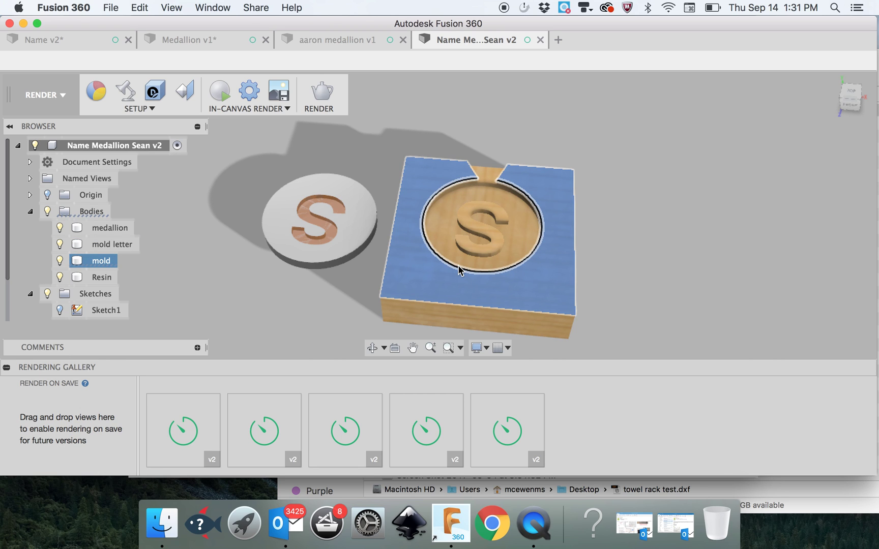
{"action": "left_click", "coordinate": [631, 260]}
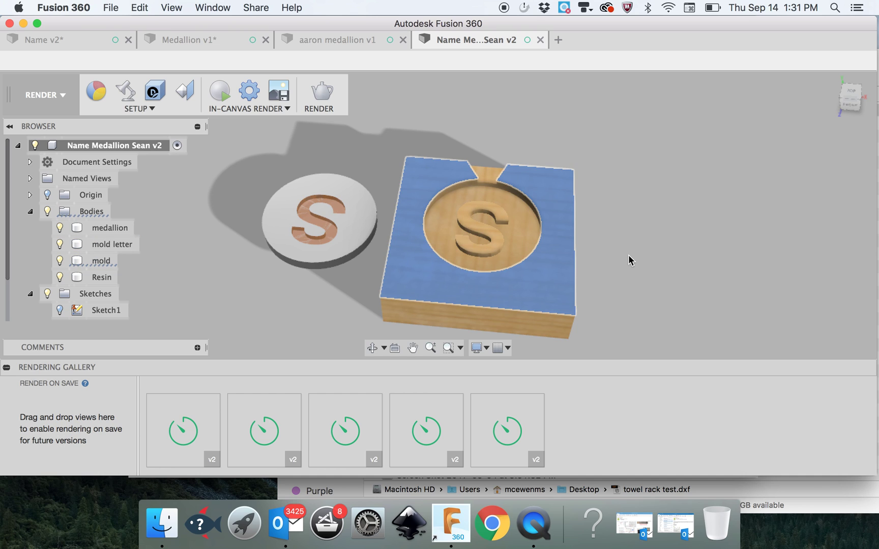
{"action": "left_click", "coordinate": [655, 237]}
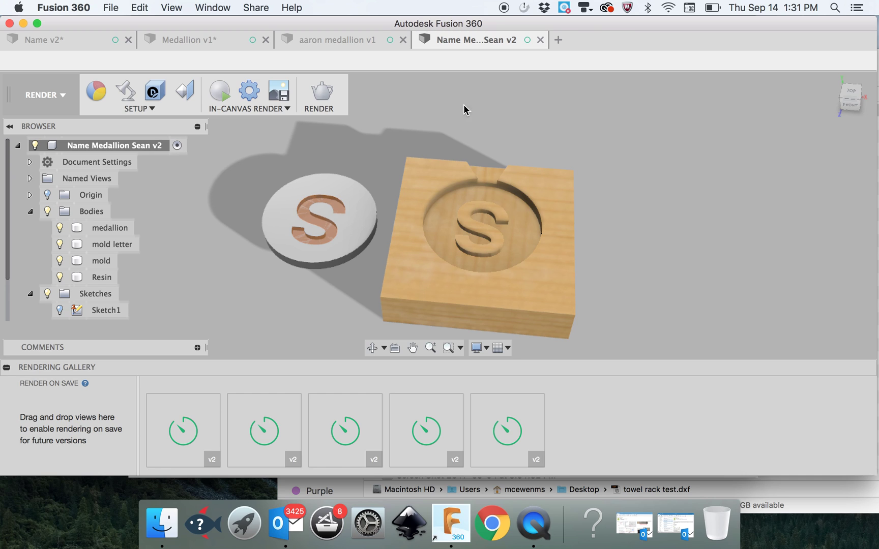
{"action": "left_click", "coordinate": [531, 524]}
{"action": "right_click", "coordinate": [531, 526]}
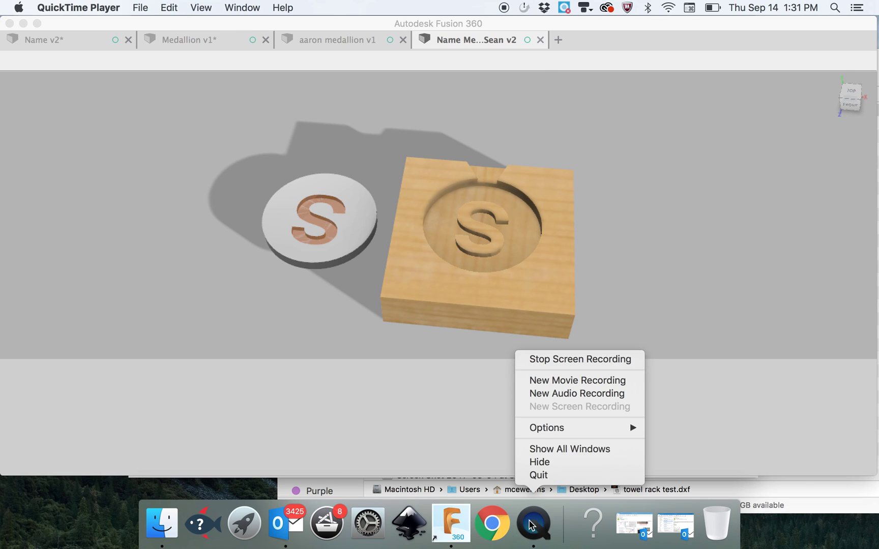